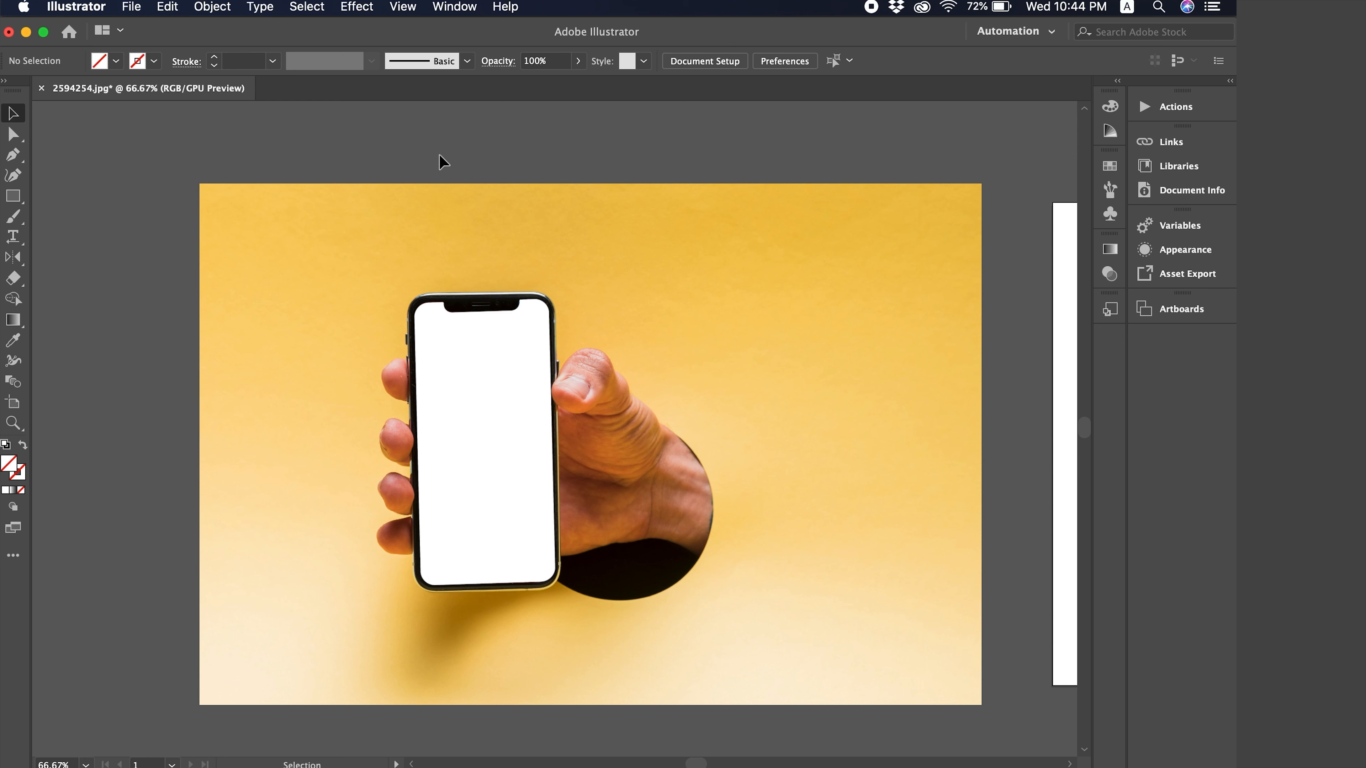
Activate the Pen tool and enlarge the photo to 200% around the base of the thumb.
{"action": "left_click_drag", "start_coordinate": [431, 141], "coordinate": [350, 105]}
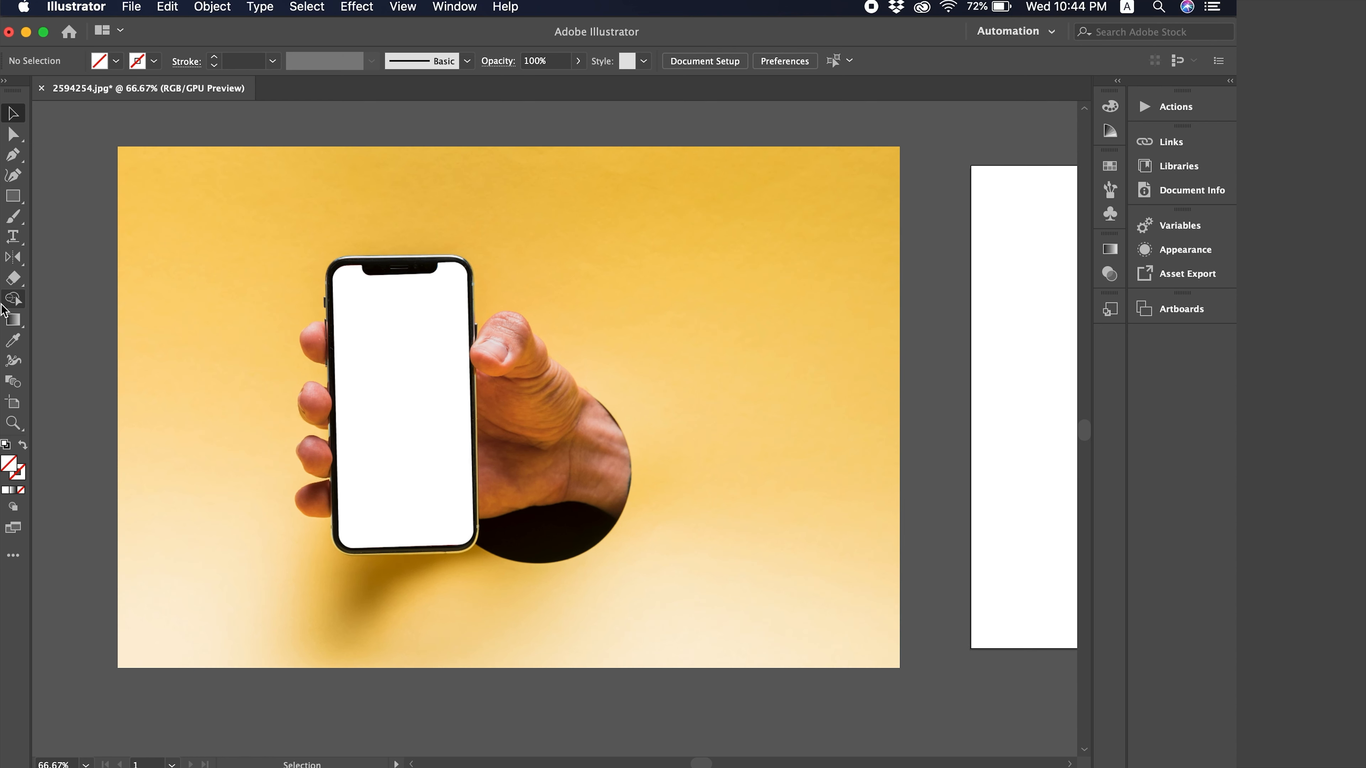
{"action": "left_click", "coordinate": [21, 155]}
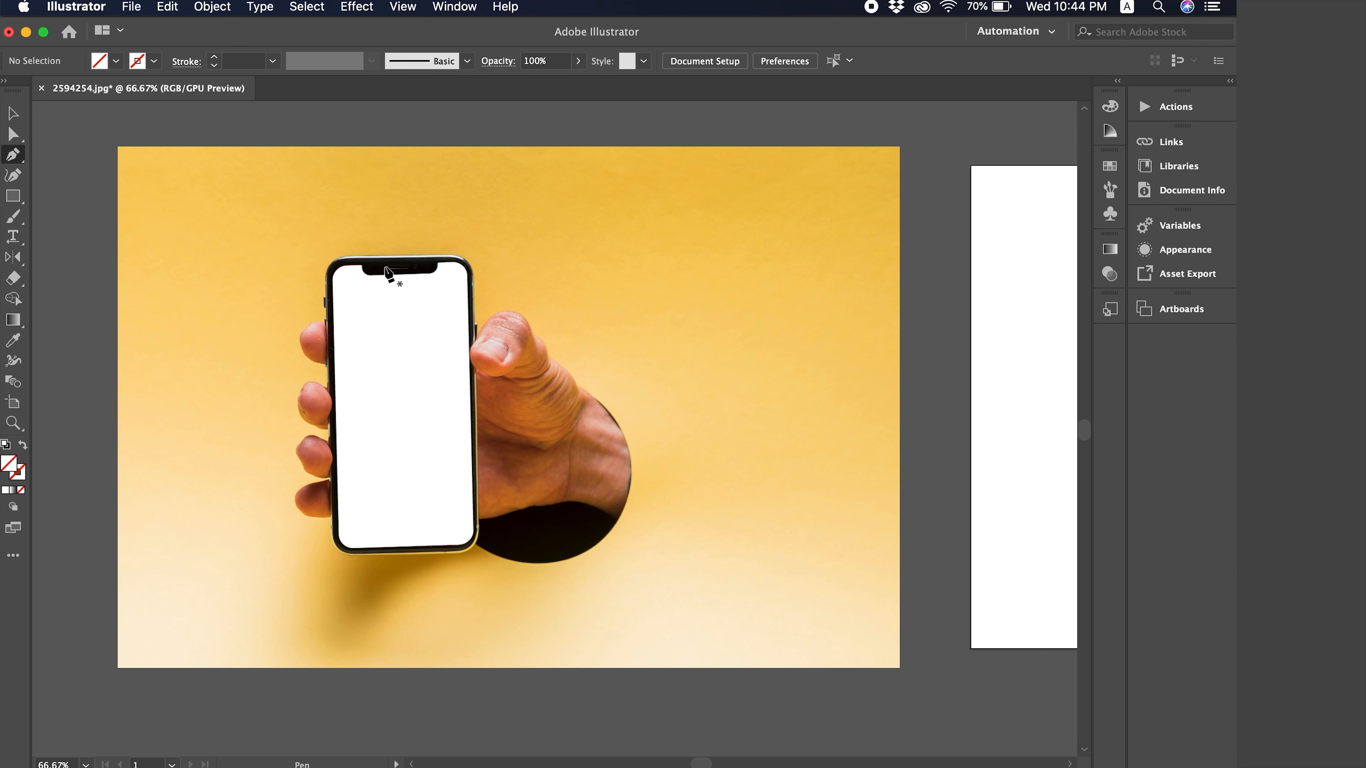
{"action": "key", "text": "super"}
{"action": "key", "text": "super+equal"}
{"action": "key", "text": "super+equal"}
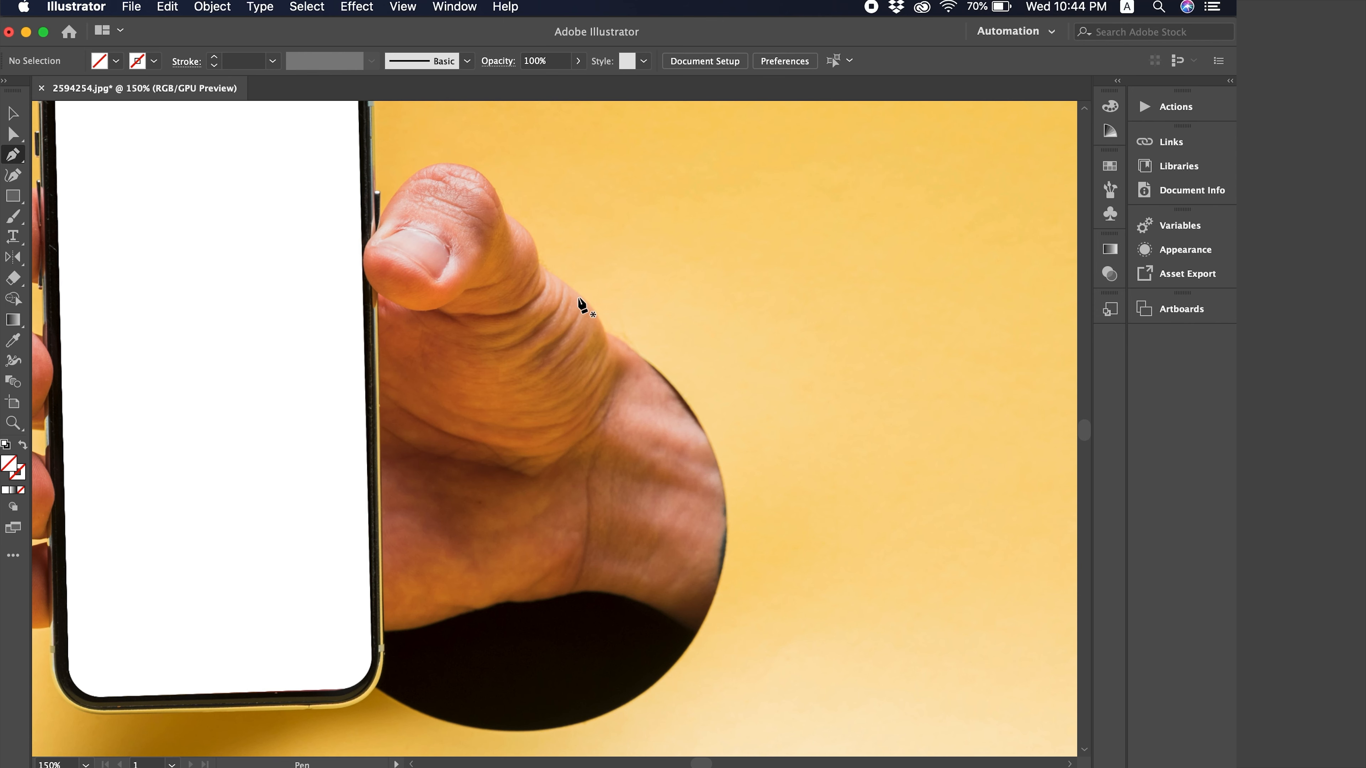
{"action": "left_click_drag", "start_coordinate": [584, 308], "coordinate": [637, 429]}
{"action": "key", "text": "super+equal"}
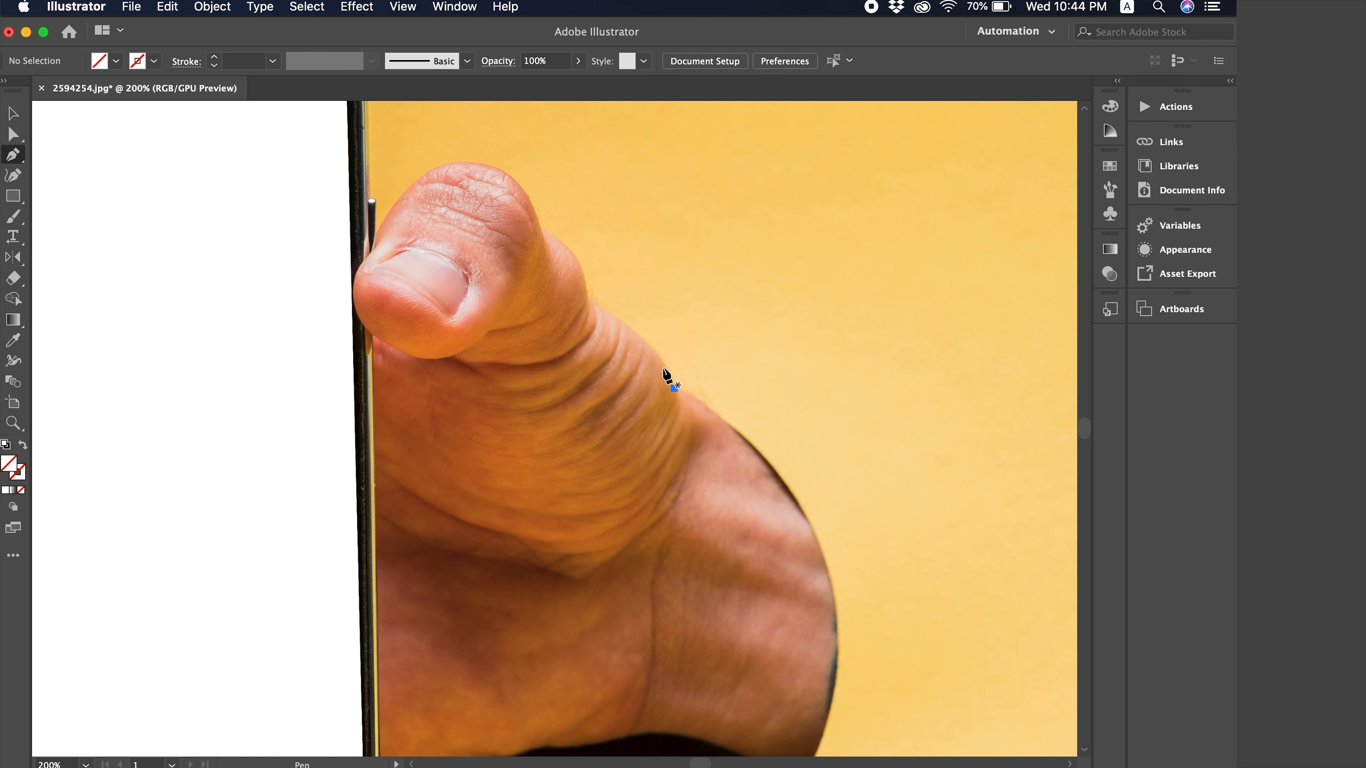
{"action": "left_click", "coordinate": [675, 388]}
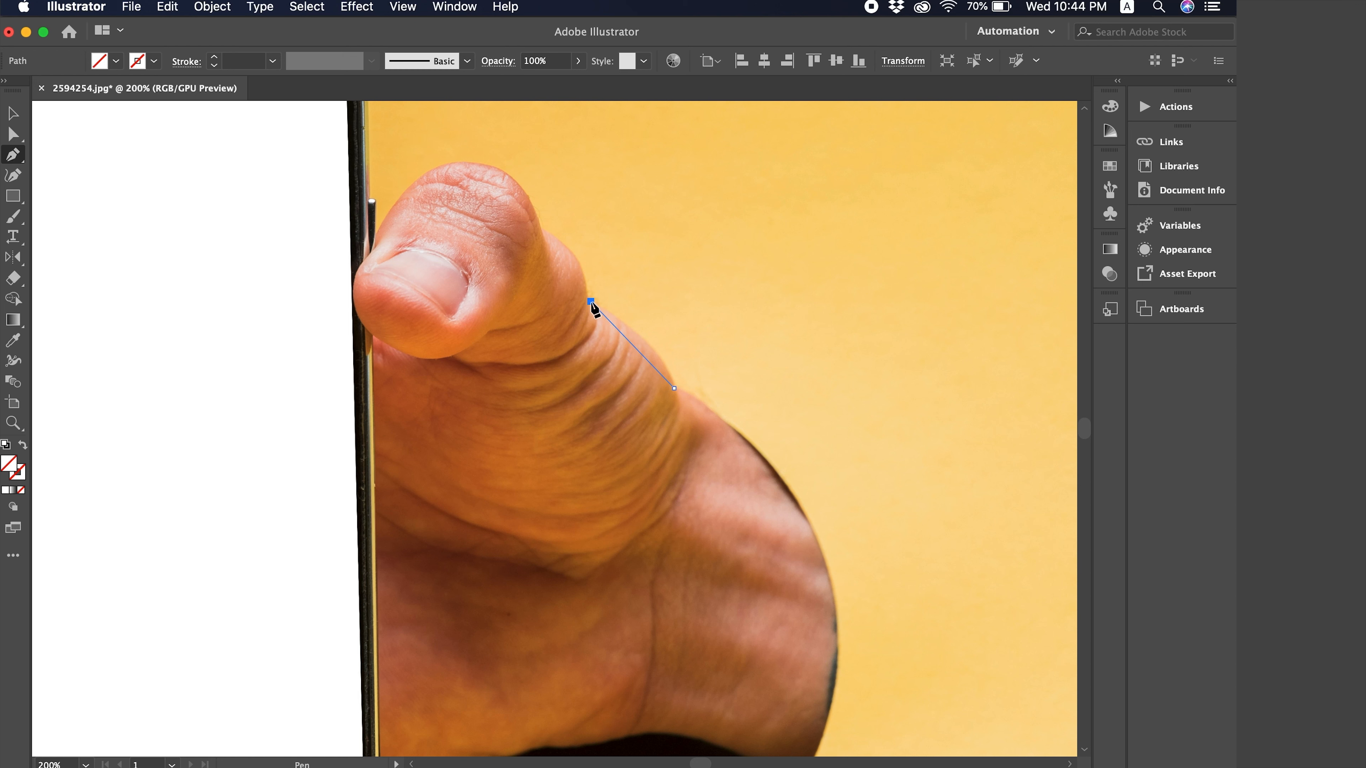
{"action": "key", "text": "super+z"}
{"action": "key", "text": "super+z"}
Set the drawing appearance to no fill with a black 0.5 pt stroke.
{"action": "left_click", "coordinate": [7, 446]}
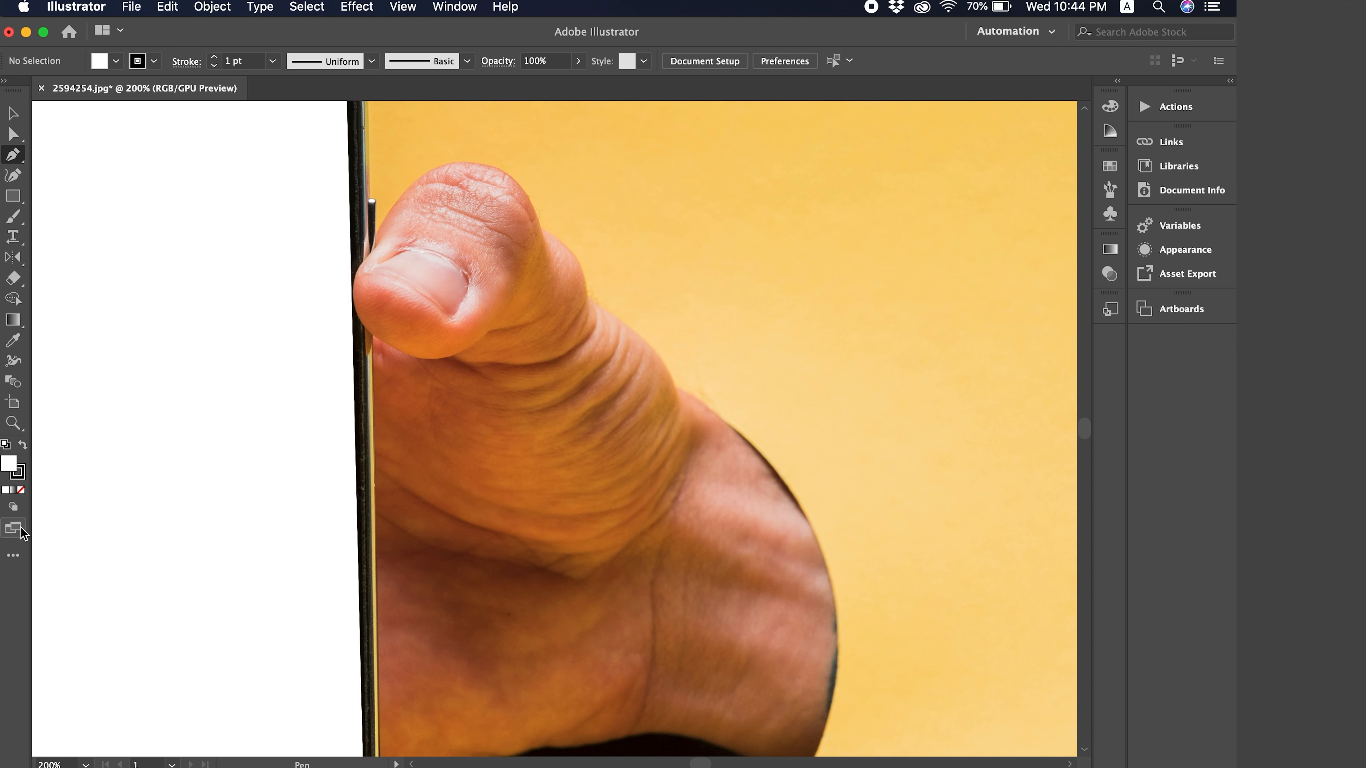
{"action": "left_click", "coordinate": [21, 490]}
{"action": "double_click", "coordinate": [242, 62]}
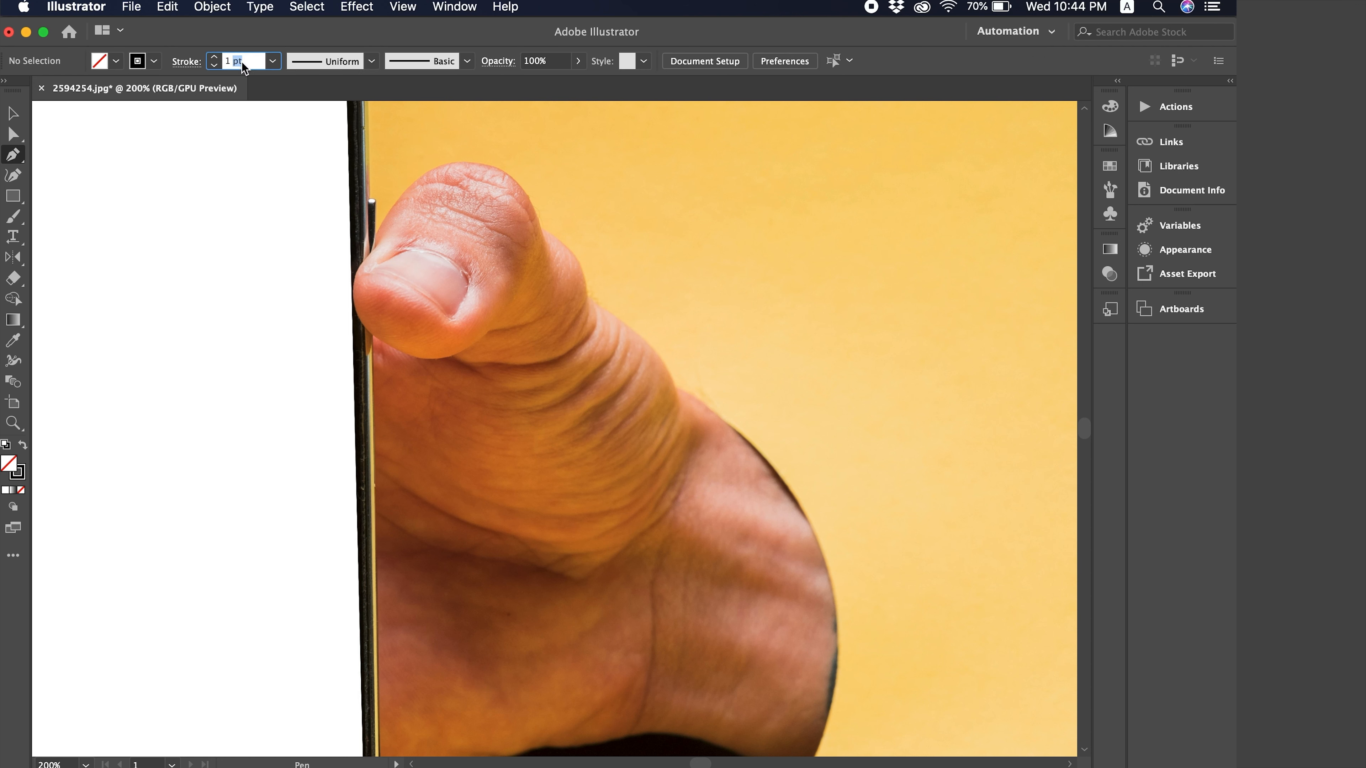
{"action": "triple_click", "coordinate": [244, 67]}
{"action": "type", "text": ".5"}
{"action": "key", "text": "Return"}
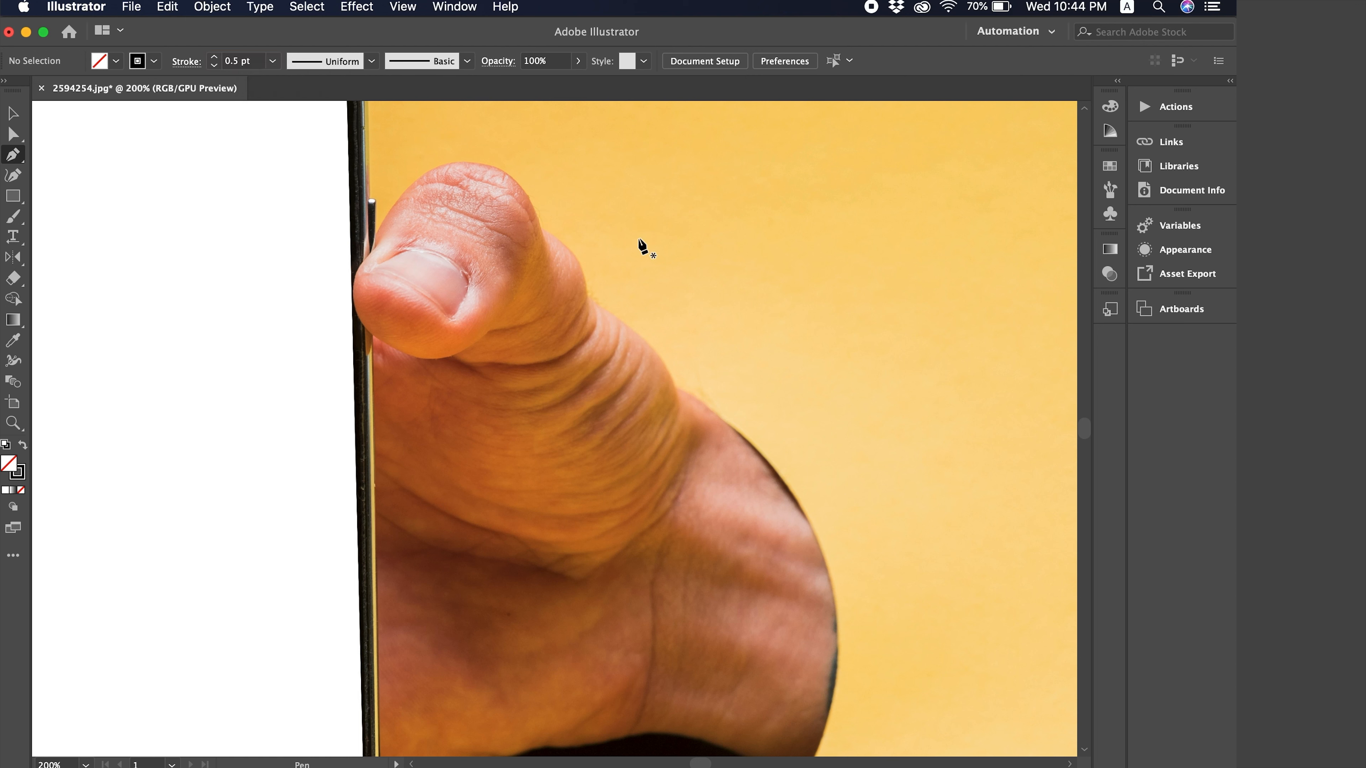
Start a path at the thumb's base and trace its outer edge in curved segments up to the crease below the tip.
{"action": "left_click", "coordinate": [674, 386]}
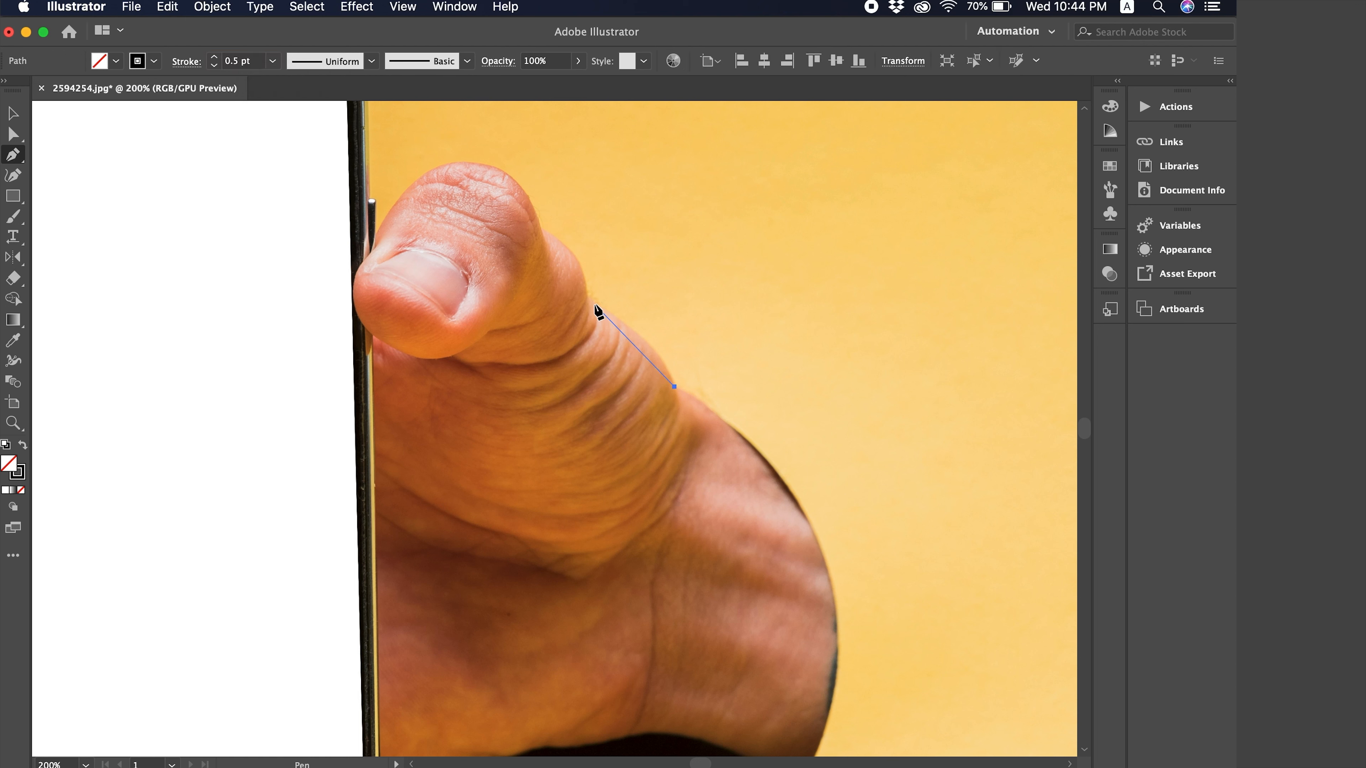
{"action": "left_click_drag", "start_coordinate": [563, 291], "coordinate": [512, 259]}
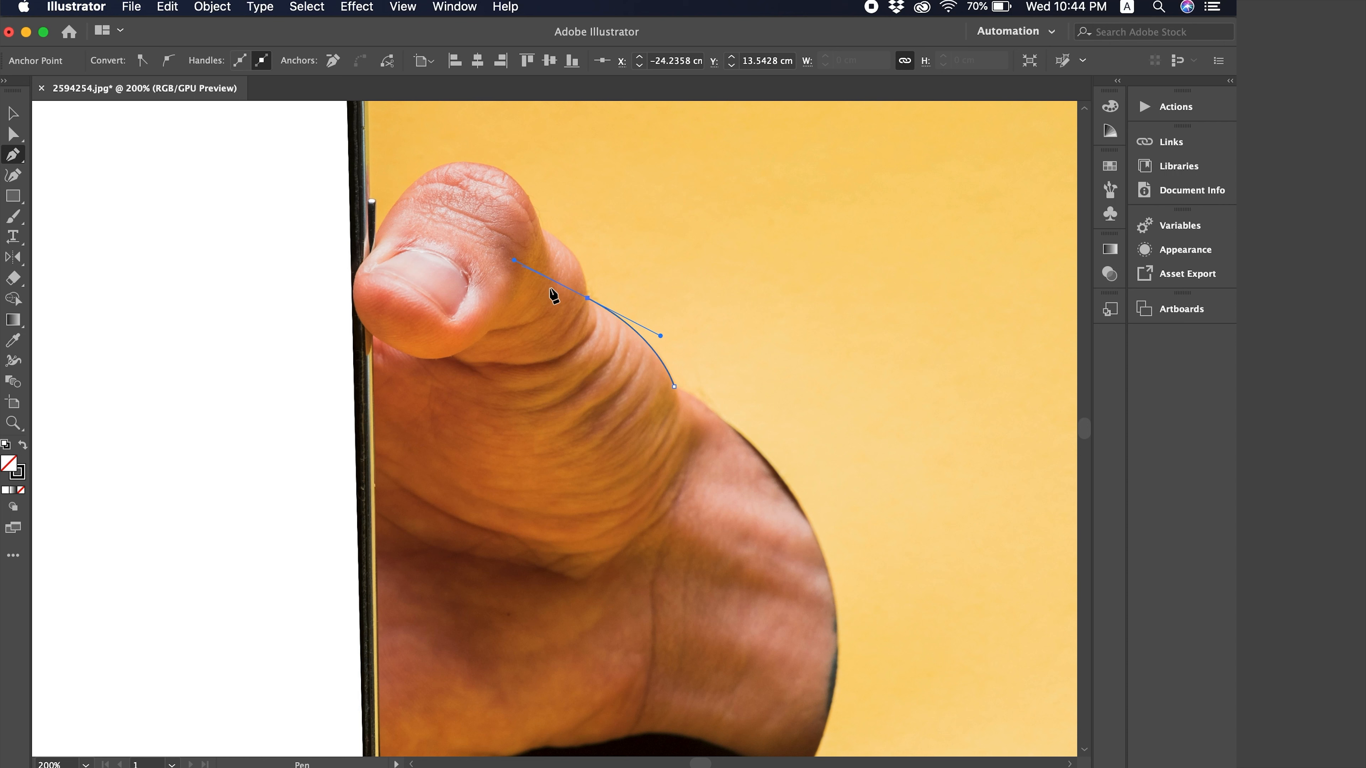
{"action": "left_click", "coordinate": [588, 297]}
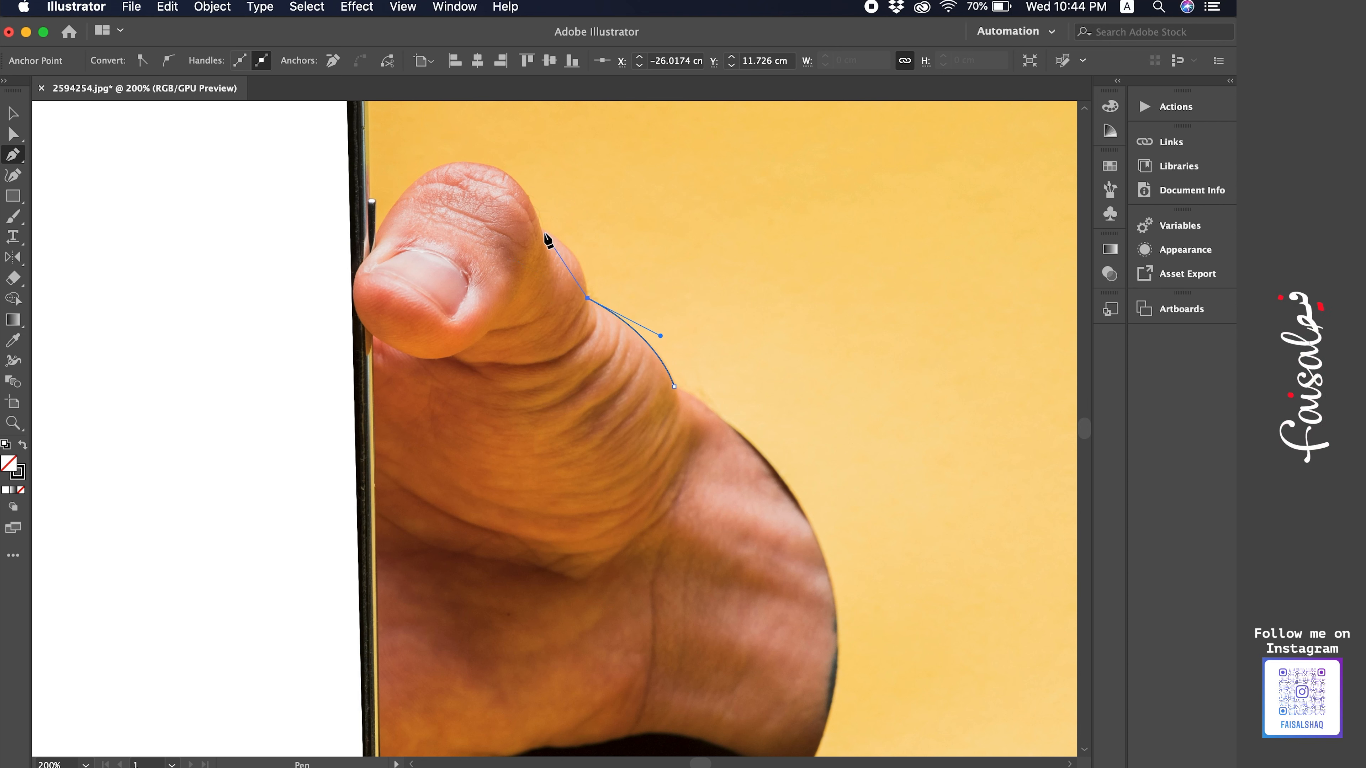
{"action": "left_click_drag", "start_coordinate": [509, 213], "coordinate": [492, 211]}
{"action": "left_click", "coordinate": [541, 230]}
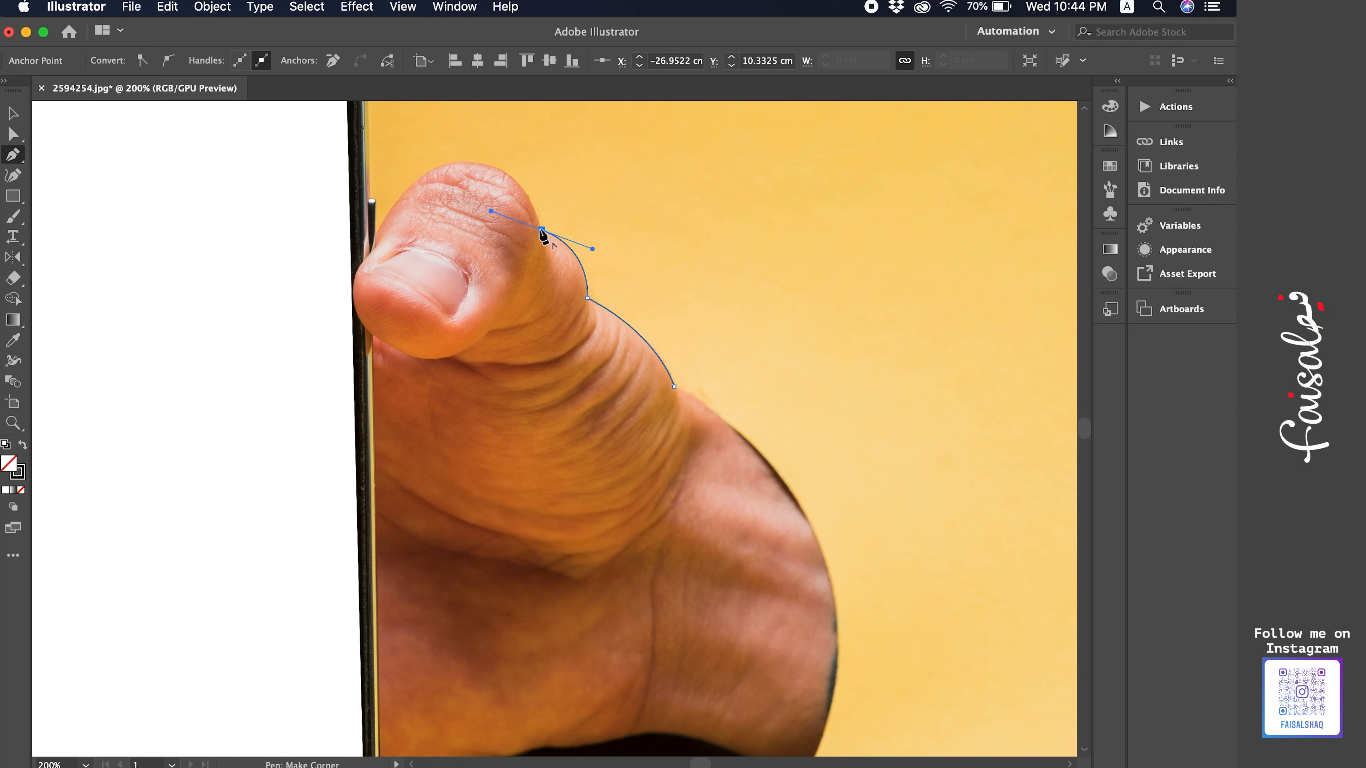
Continue the path around the rounded thumb tip and down to where it meets the phone's right edge.
{"action": "left_click_drag", "start_coordinate": [497, 168], "coordinate": [463, 158]}
{"action": "left_click", "coordinate": [497, 168]}
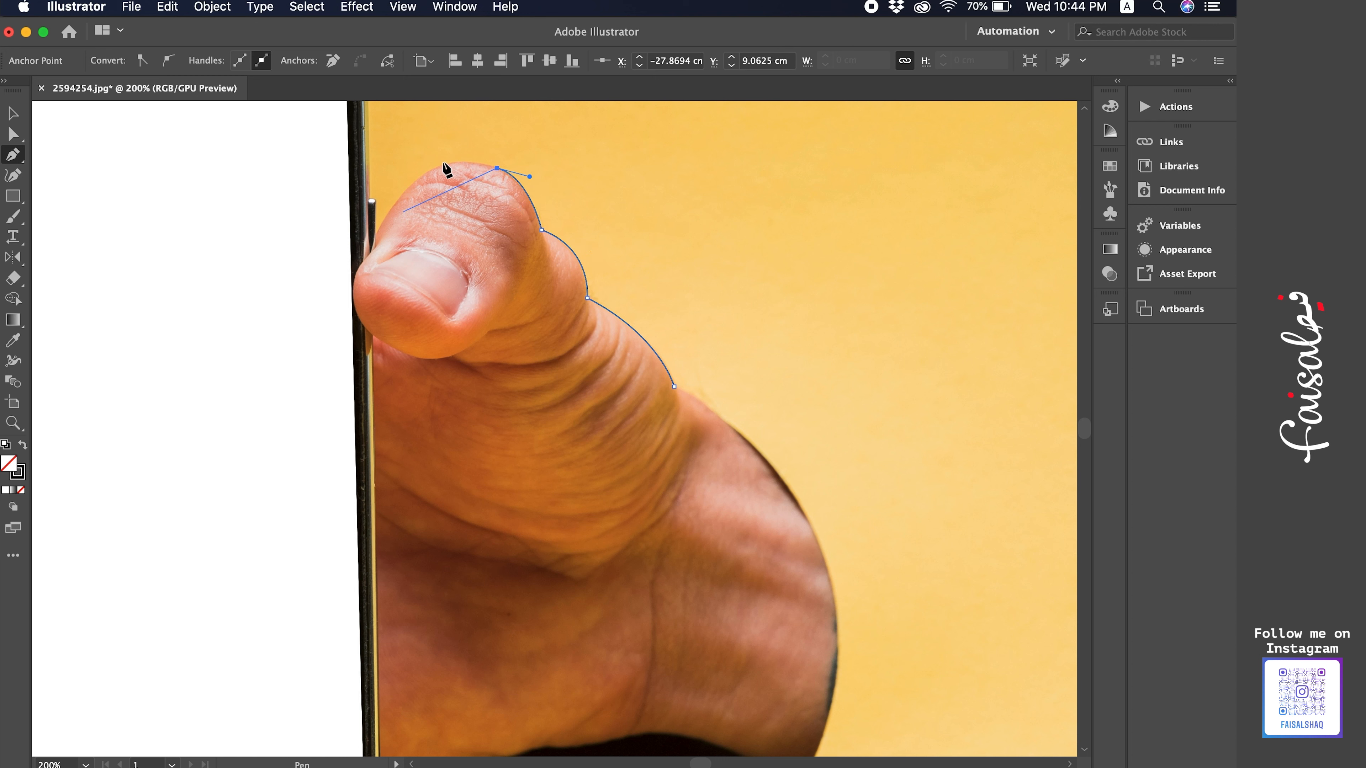
{"action": "left_click_drag", "start_coordinate": [432, 169], "coordinate": [404, 180]}
{"action": "left_click", "coordinate": [433, 170]}
{"action": "left_click_drag", "start_coordinate": [376, 233], "coordinate": [357, 263]}
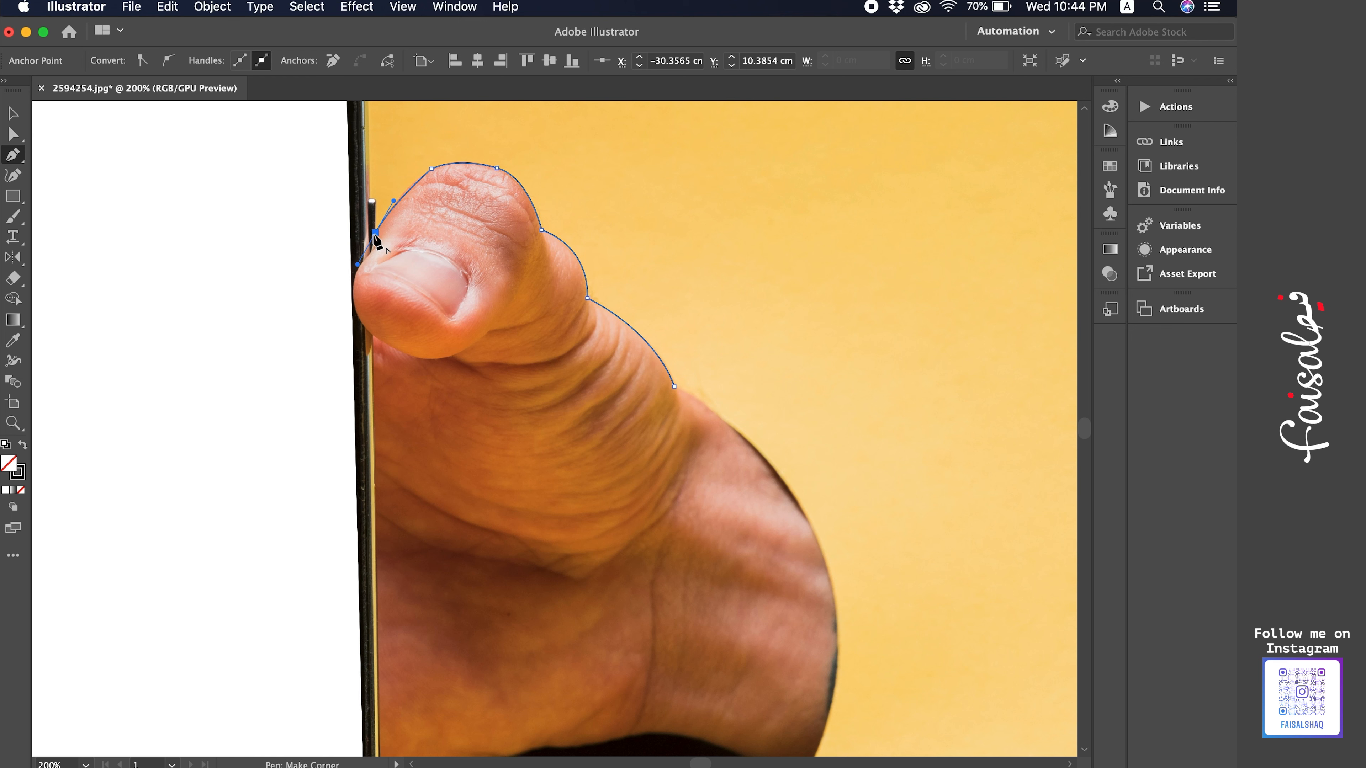
Trace past the phone's right side button, up the right edge, and around the top-right corner with a curved segment.
{"action": "key", "text": "space"}
{"action": "left_click_drag", "start_coordinate": [397, 338], "coordinate": [418, 484]}
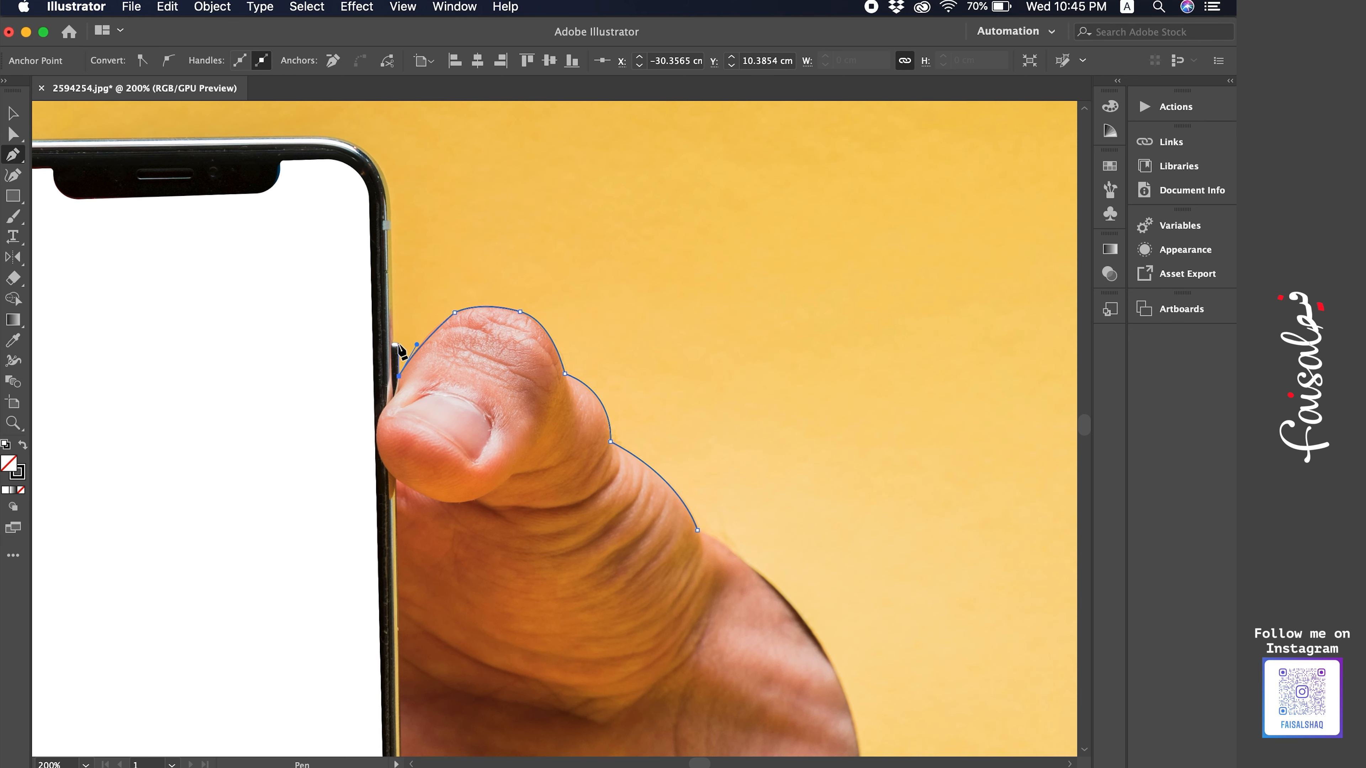
{"action": "left_click", "coordinate": [397, 344]}
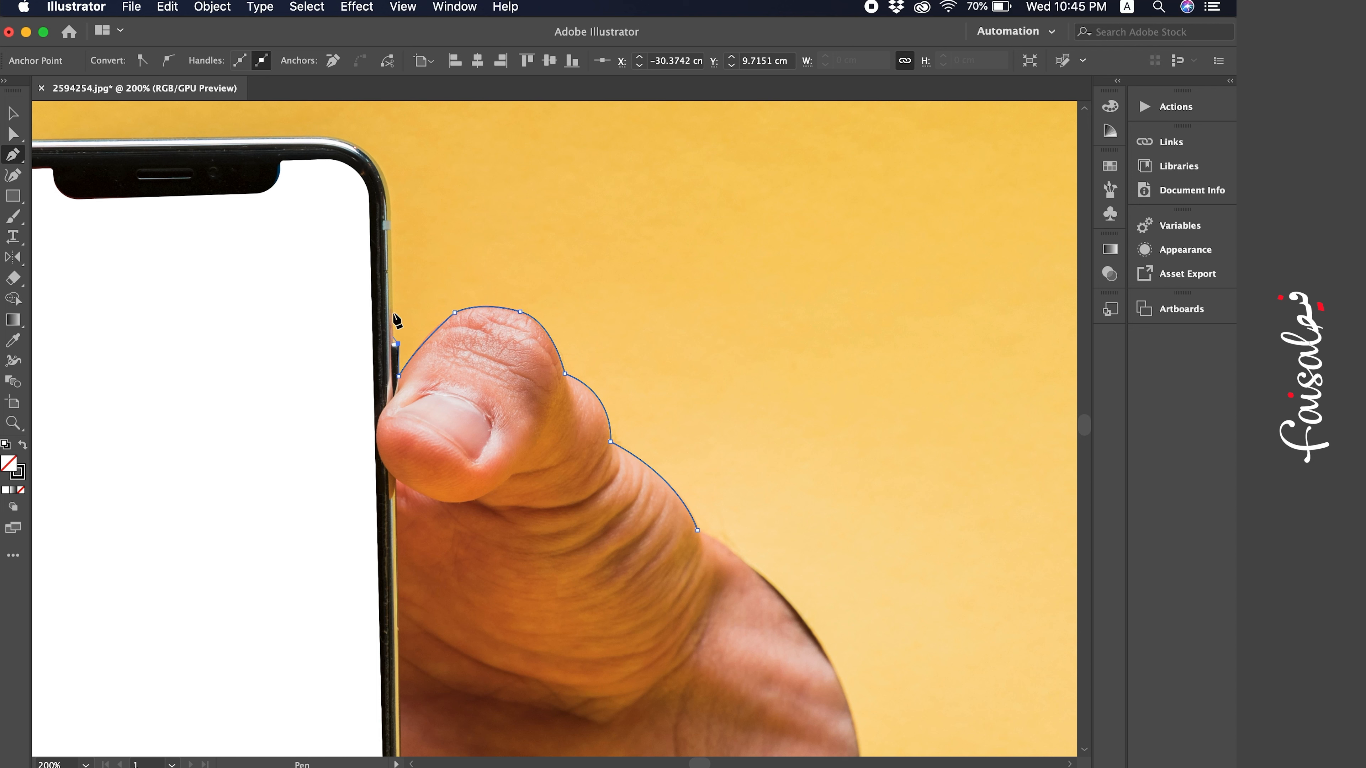
{"action": "left_click", "coordinate": [397, 344]}
{"action": "left_click_drag", "start_coordinate": [392, 343], "coordinate": [391, 204]}
{"action": "scroll", "coordinate": [500, 320], "scroll_direction": "up", "scroll_amount": 6}
{"action": "scroll", "coordinate": [500, 320], "scroll_direction": "left", "scroll_amount": 5}
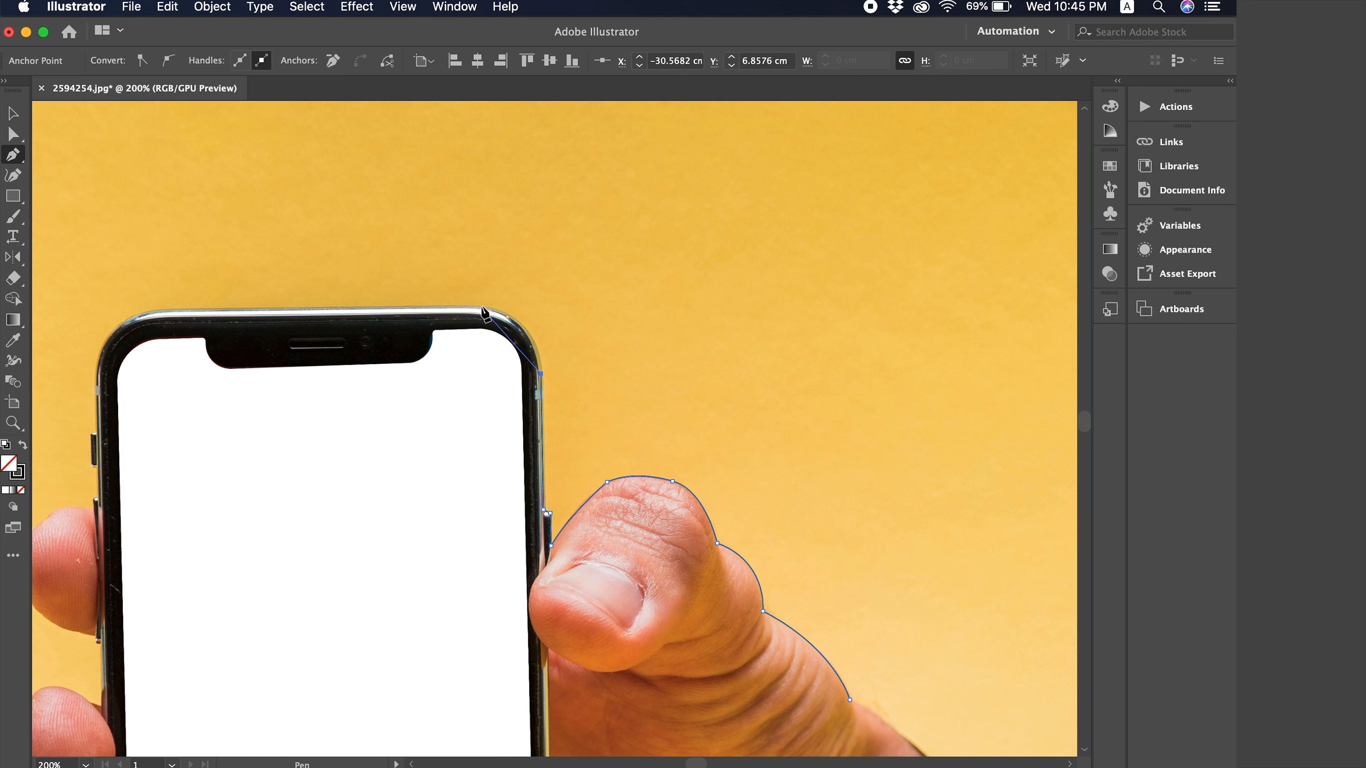
{"action": "left_click_drag", "start_coordinate": [481, 307], "coordinate": [423, 301]}
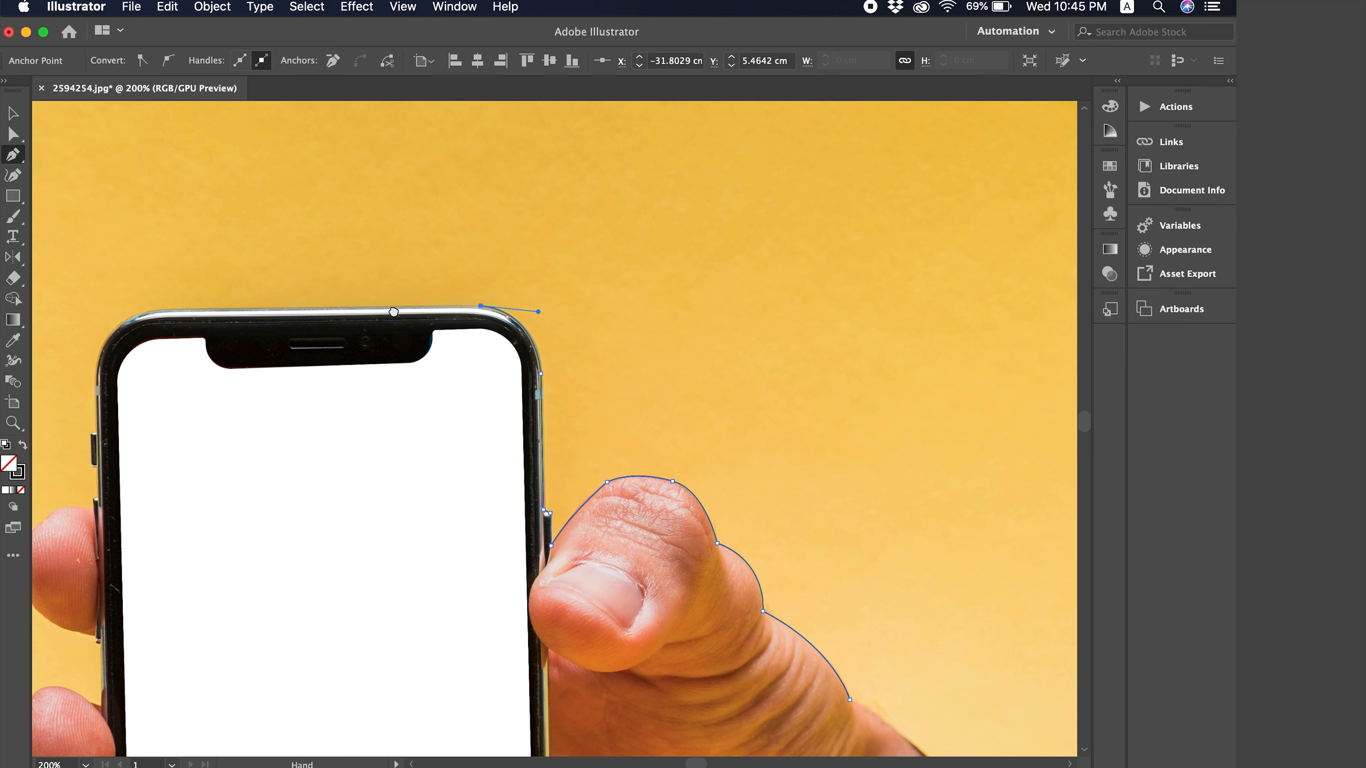
Continue the path along the phone's top edge and curve it around the top-left corner onto the left side.
{"action": "scroll", "coordinate": [398, 314], "scroll_direction": "left", "scroll_amount": 5}
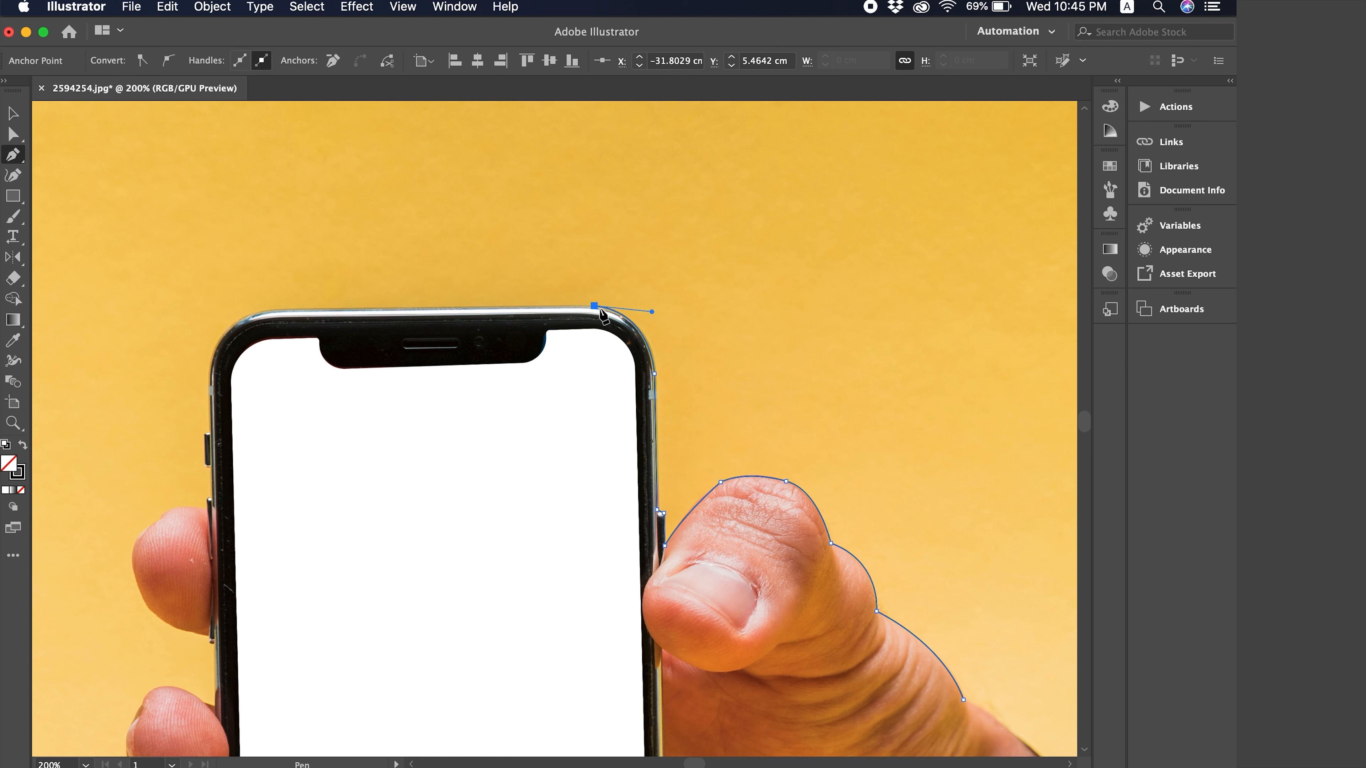
{"action": "left_click", "coordinate": [274, 312]}
{"action": "scroll", "coordinate": [258, 323], "scroll_direction": "down", "scroll_amount": 3}
{"action": "scroll", "coordinate": [258, 323], "scroll_direction": "left", "scroll_amount": 3}
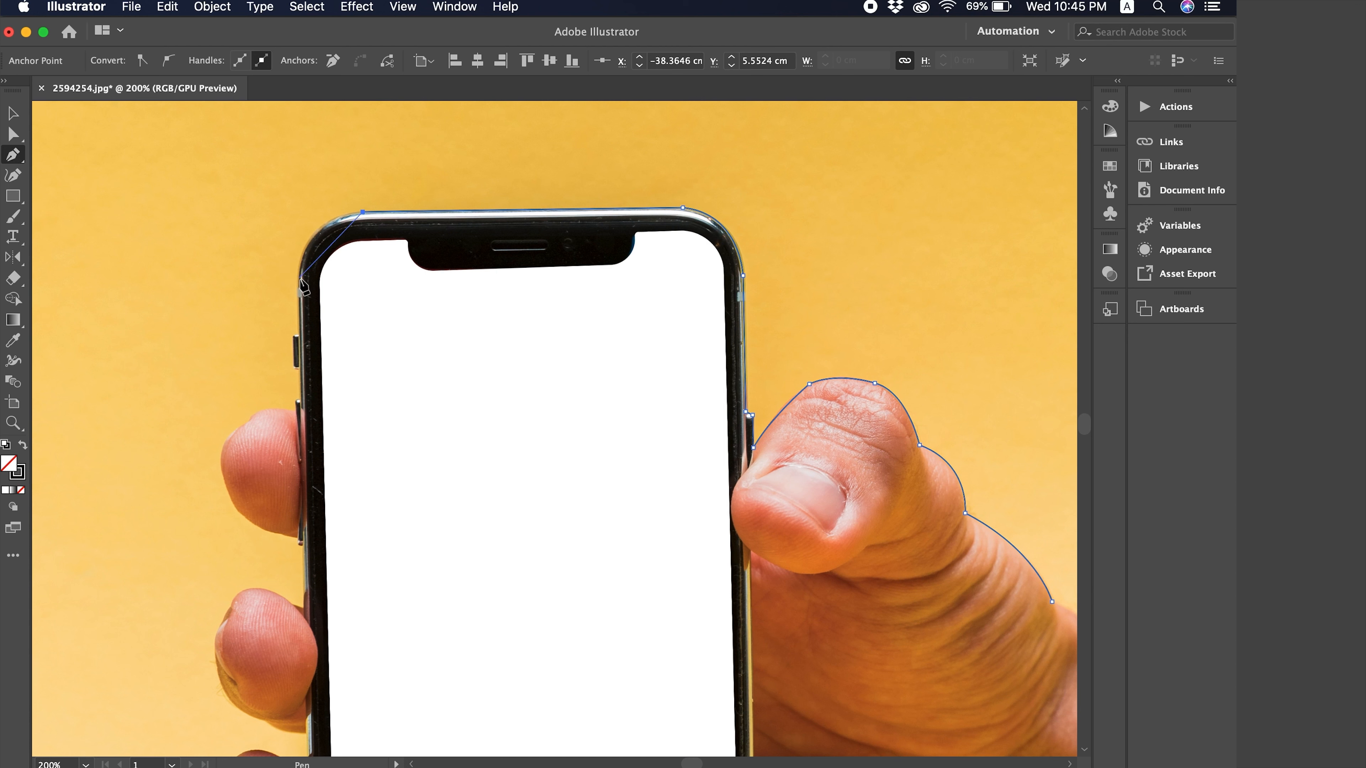
{"action": "left_click_drag", "start_coordinate": [299, 279], "coordinate": [294, 347]}
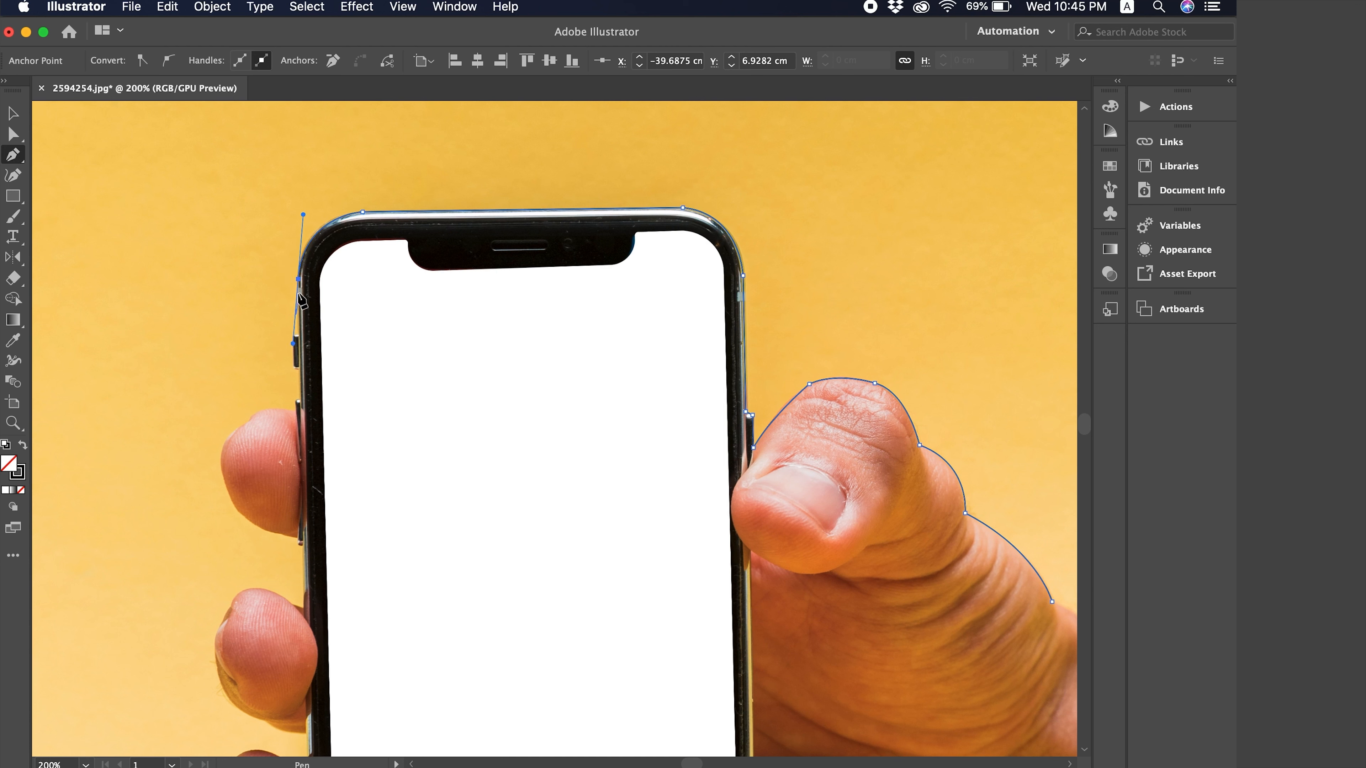
{"action": "left_click", "coordinate": [298, 280]}
Trace the small upper button on the phone's left side and the start of the longer button beneath it.
{"action": "left_click_drag", "start_coordinate": [294, 337], "coordinate": [296, 373]}
{"action": "left_click", "coordinate": [294, 367]}
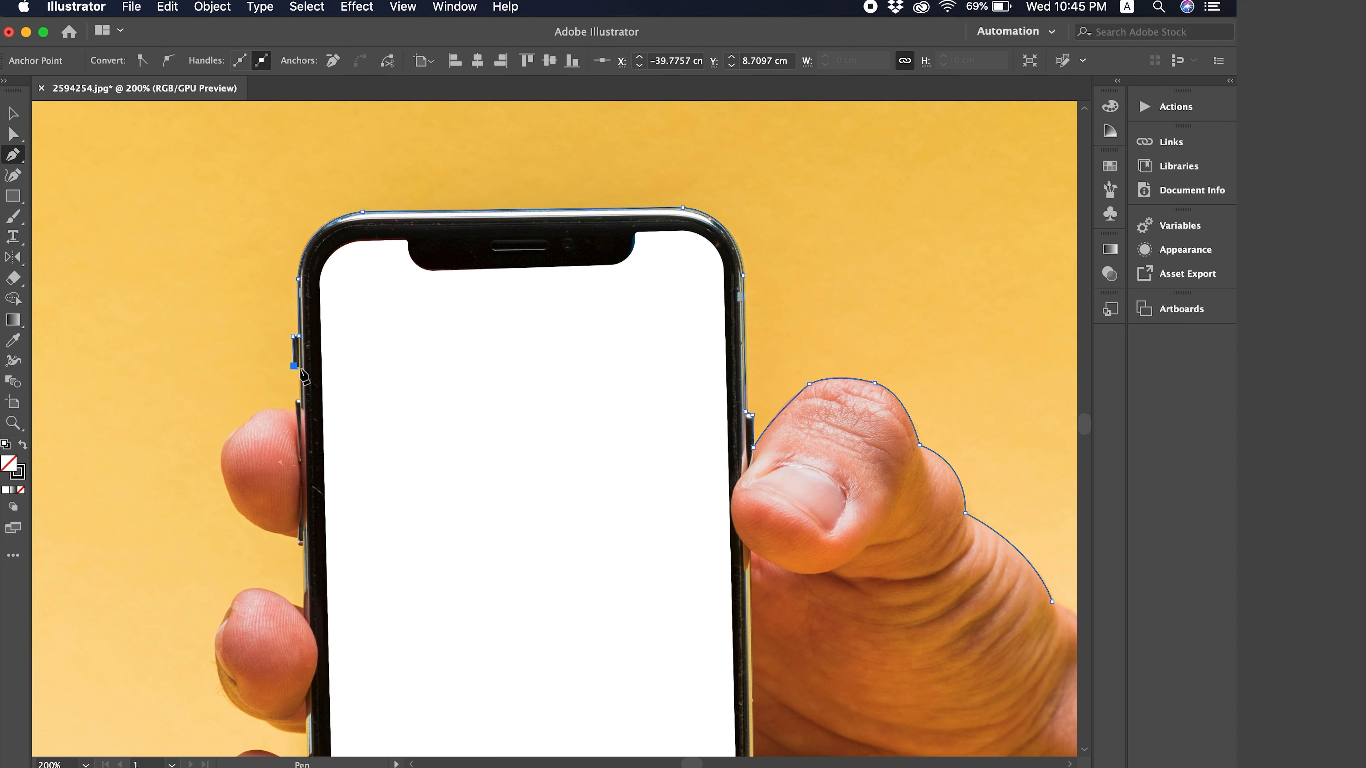
{"action": "left_click", "coordinate": [297, 401]}
{"action": "left_click", "coordinate": [296, 412]}
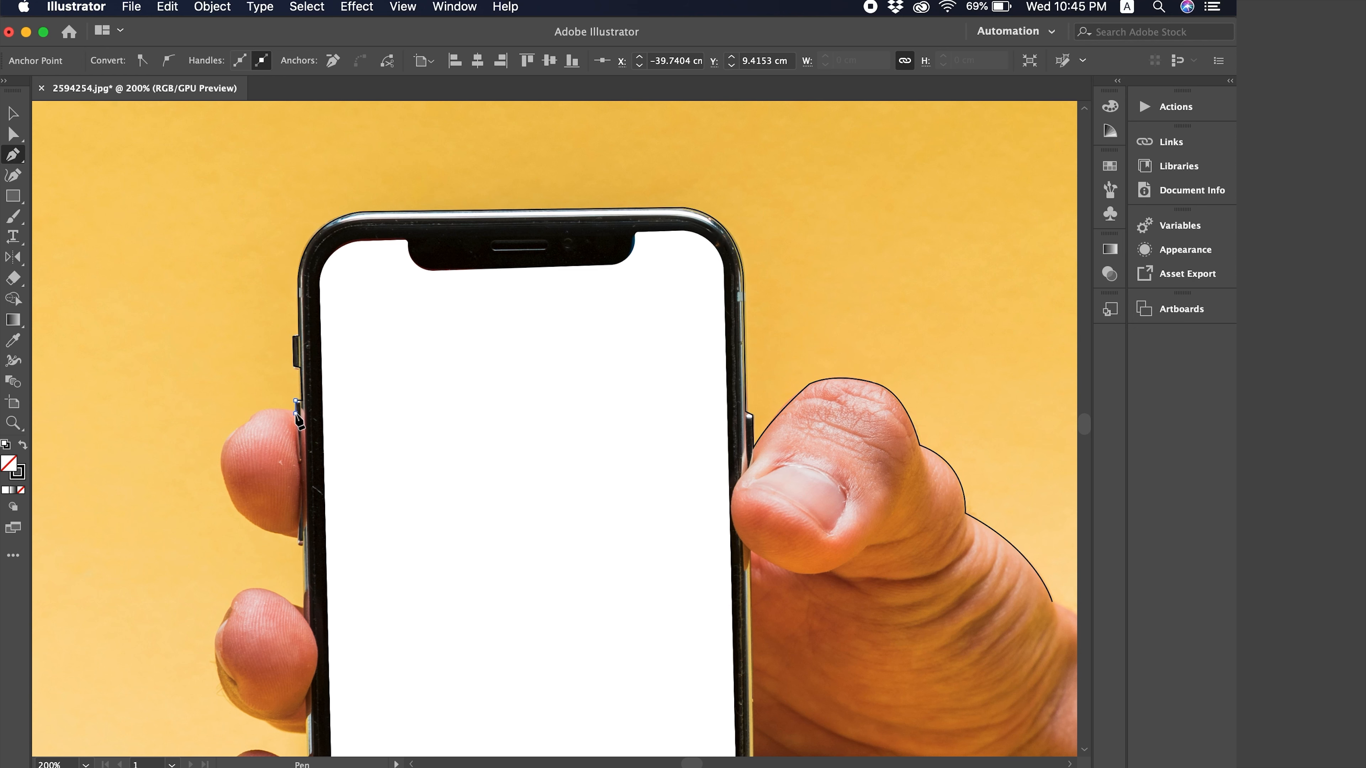
Trace the upper contour of the topmost finger from the phone's side button to the fingertip's outermost edge.
{"action": "left_click_drag", "start_coordinate": [346, 351], "coordinate": [557, 162]}
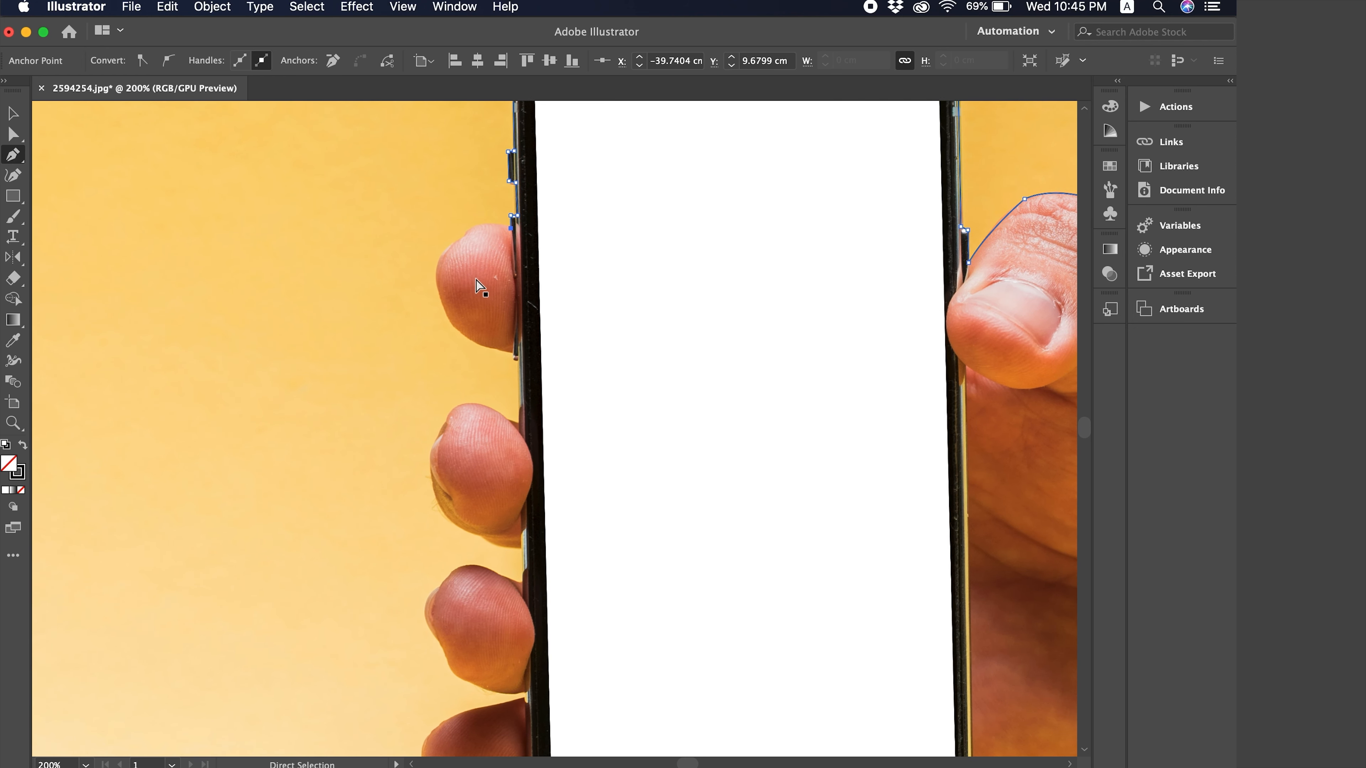
{"action": "key", "text": "super+plus"}
{"action": "left_click_drag", "start_coordinate": [544, 445], "coordinate": [485, 338]}
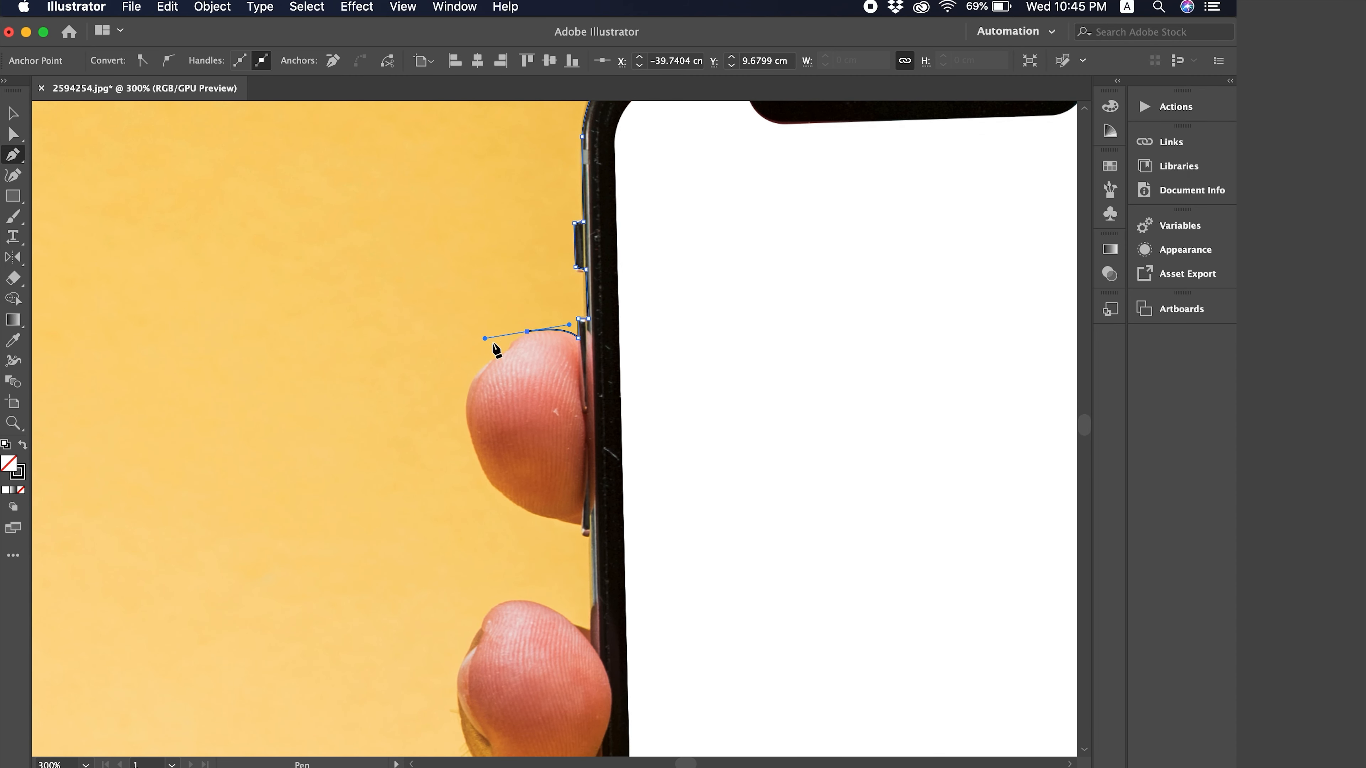
{"action": "left_click", "coordinate": [527, 331]}
{"action": "left_click", "coordinate": [508, 346]}
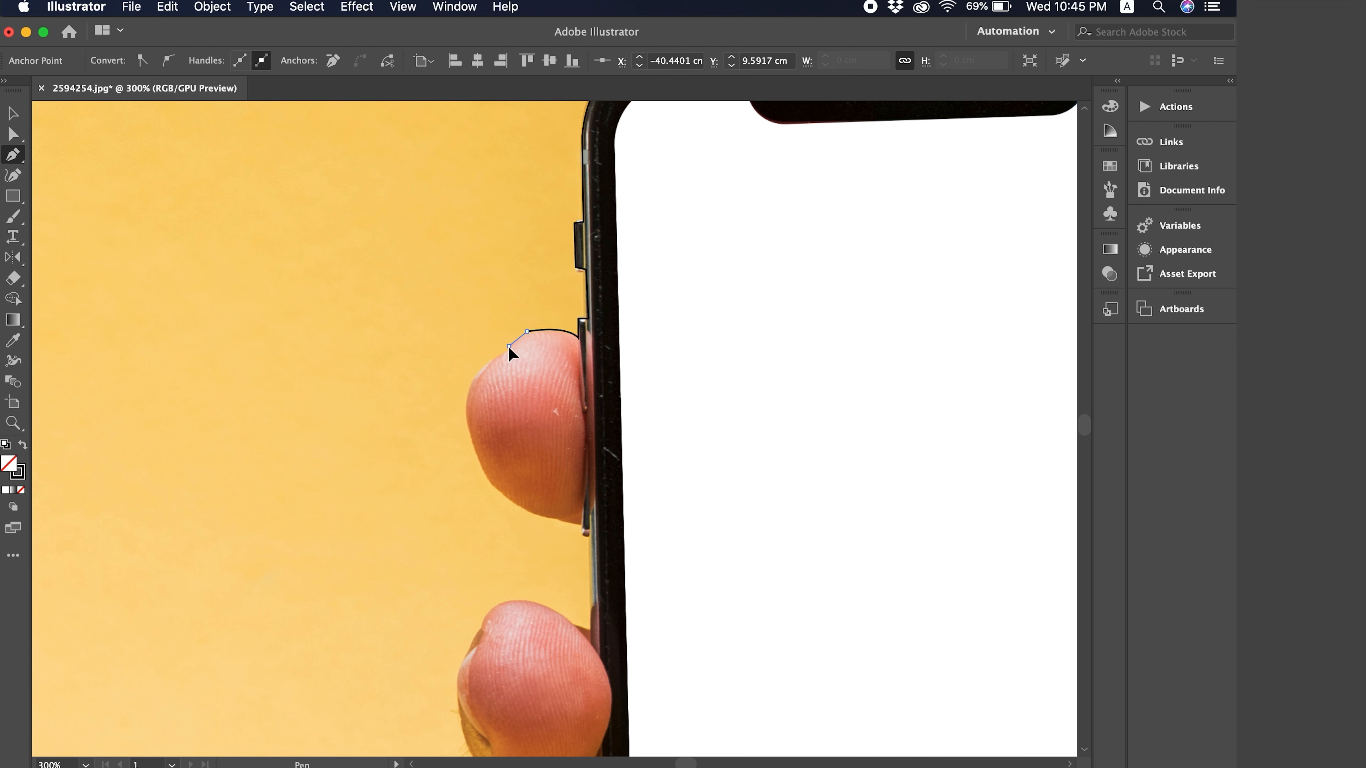
{"action": "left_click_drag", "start_coordinate": [475, 379], "coordinate": [465, 408]}
Trace the underside of the topmost finger back to the phone and around the end of the side button.
{"action": "scroll", "coordinate": [465, 408], "scroll_direction": "down", "scroll_amount": 5}
{"action": "scroll", "coordinate": [465, 409], "scroll_direction": "right", "scroll_amount": 2}
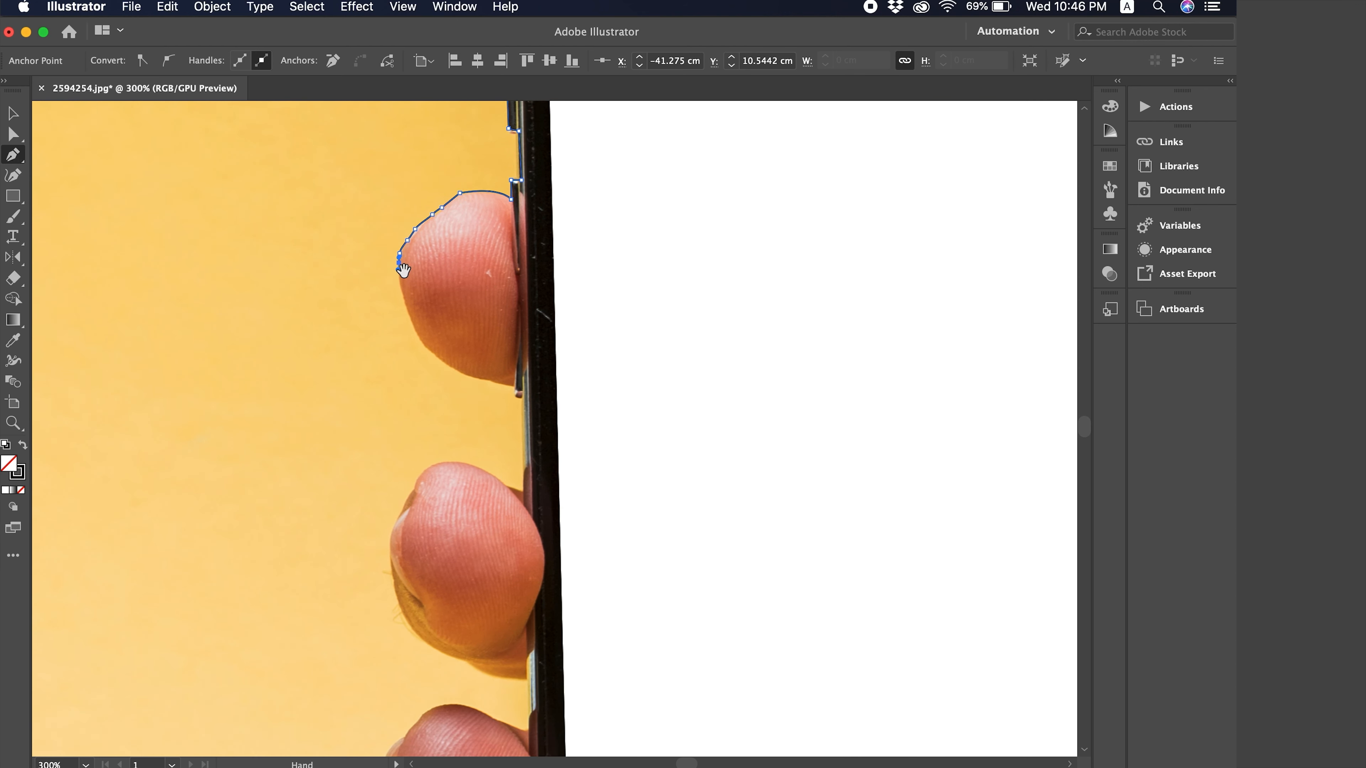
{"action": "left_click_drag", "start_coordinate": [409, 315], "coordinate": [518, 396]}
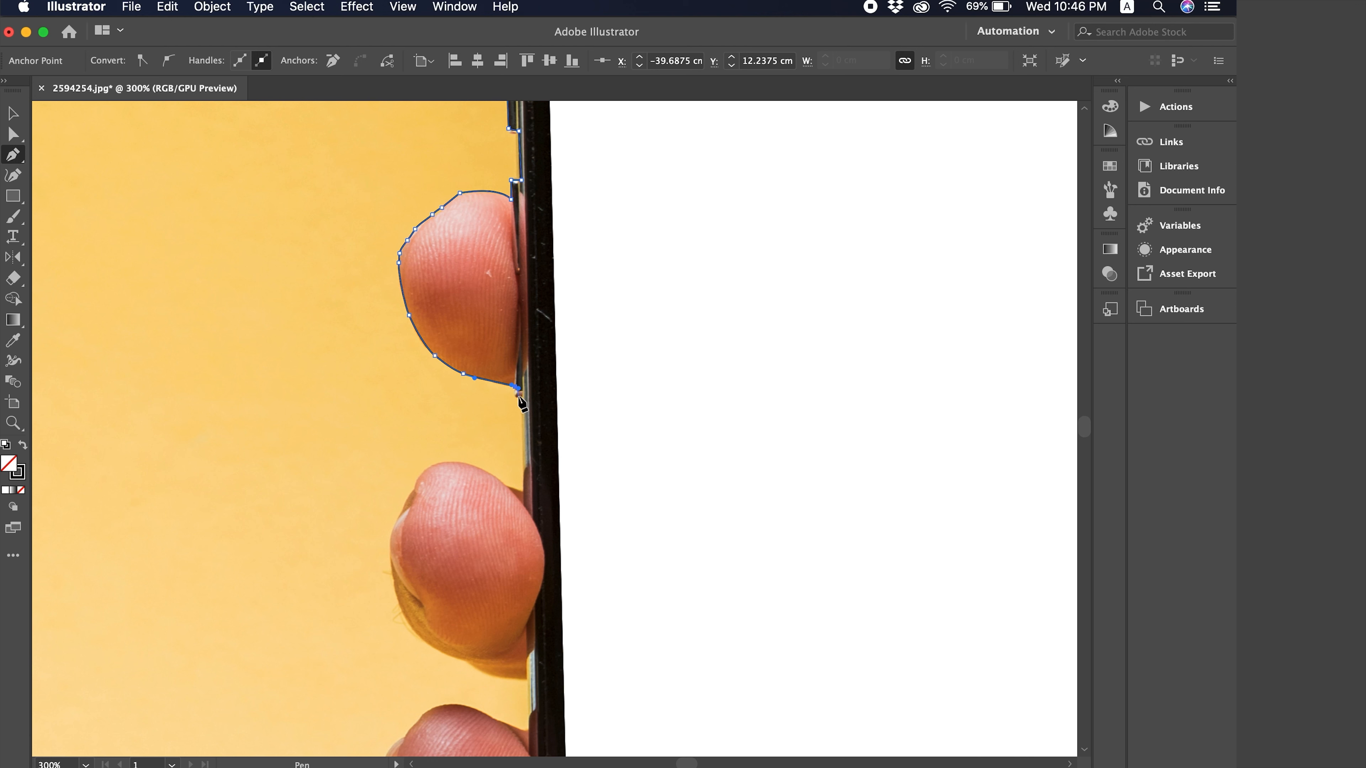
{"action": "left_click", "coordinate": [518, 394]}
{"action": "left_click", "coordinate": [523, 406]}
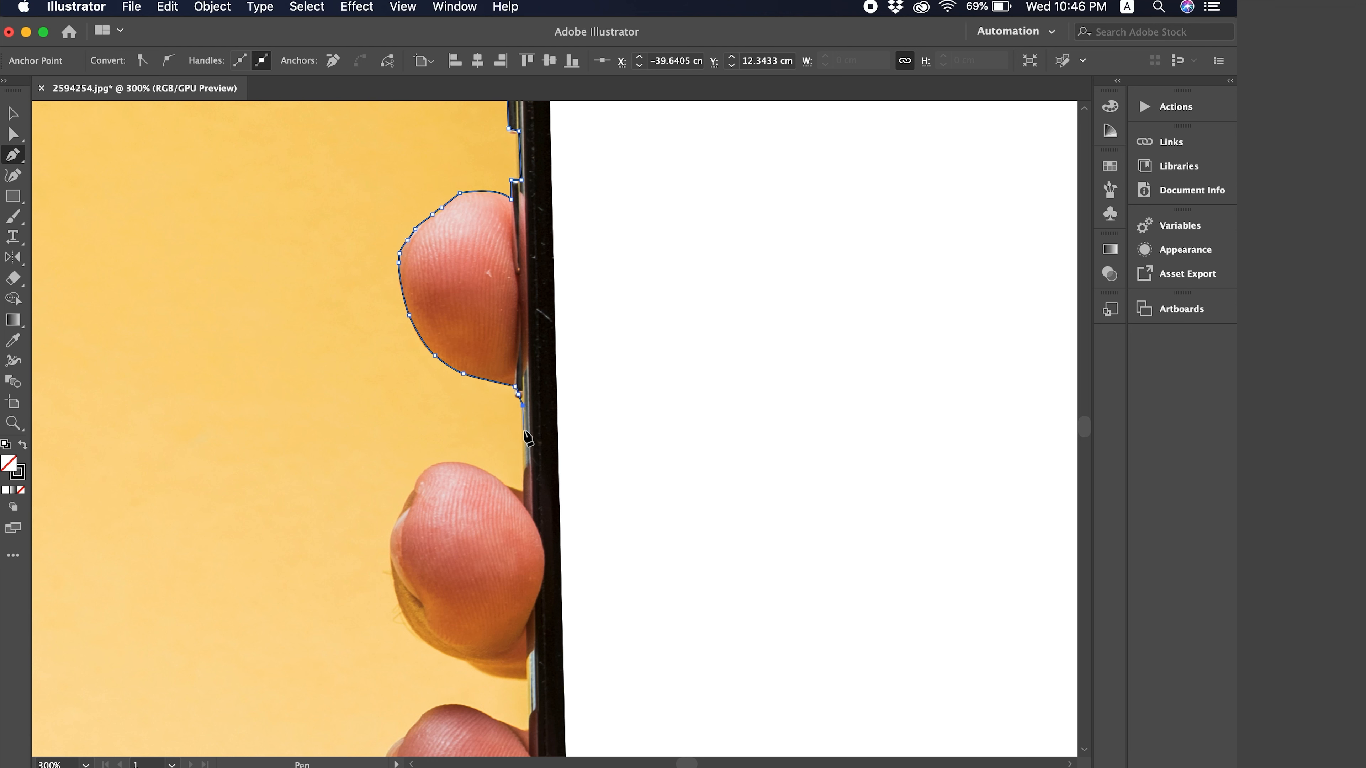
Continue the path down the phone's left edge and over the top of the second finger.
{"action": "left_click", "coordinate": [523, 471]}
{"action": "left_click", "coordinate": [525, 491]}
{"action": "left_click_drag", "start_coordinate": [451, 461], "coordinate": [433, 461]}
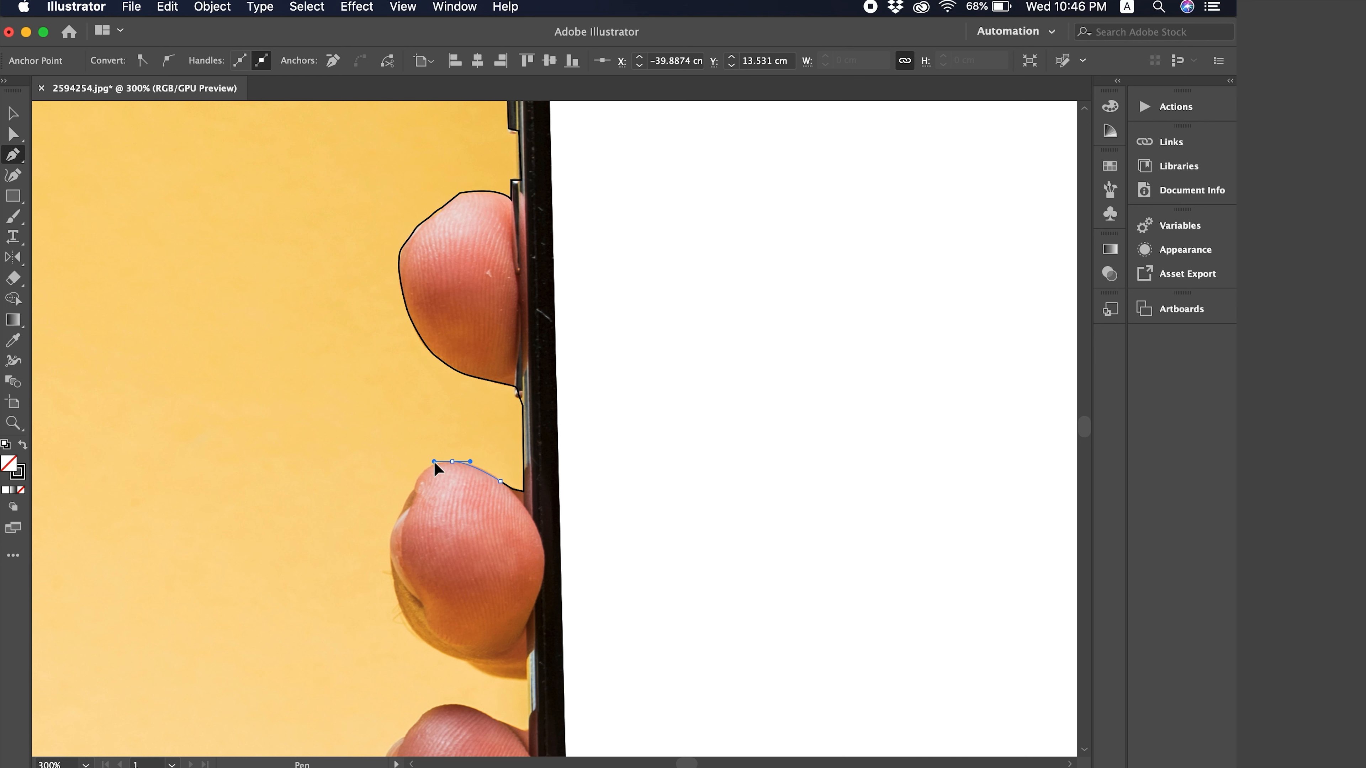
{"action": "left_click", "coordinate": [417, 484]}
{"action": "left_click", "coordinate": [417, 485]}
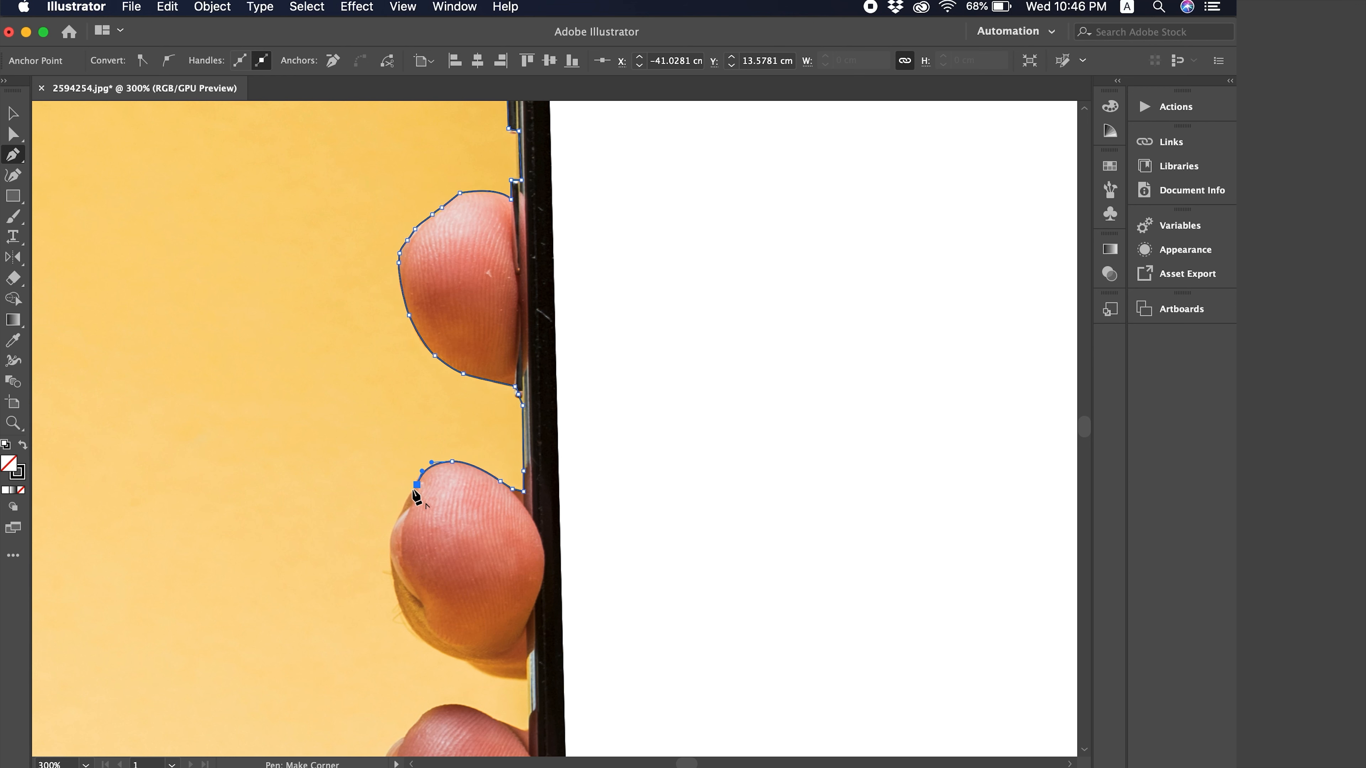
Trace the second finger's outer side and underside with curved segments back to the phone's left edge.
{"action": "scroll", "coordinate": [401, 495], "scroll_direction": "down", "scroll_amount": 5}
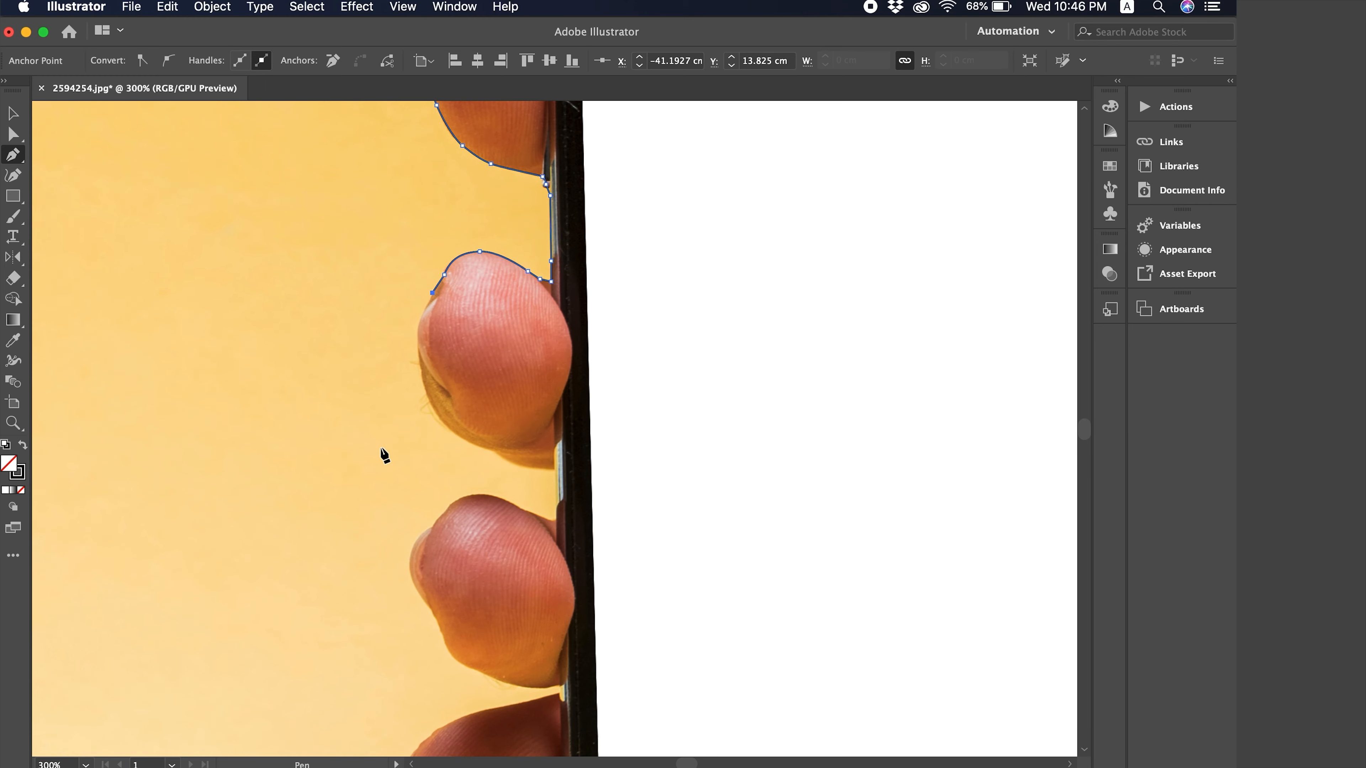
{"action": "left_click_drag", "start_coordinate": [416, 331], "coordinate": [413, 339]}
{"action": "left_click_drag", "start_coordinate": [419, 359], "coordinate": [450, 435]}
{"action": "left_click", "coordinate": [435, 412]}
{"action": "left_click", "coordinate": [490, 450]}
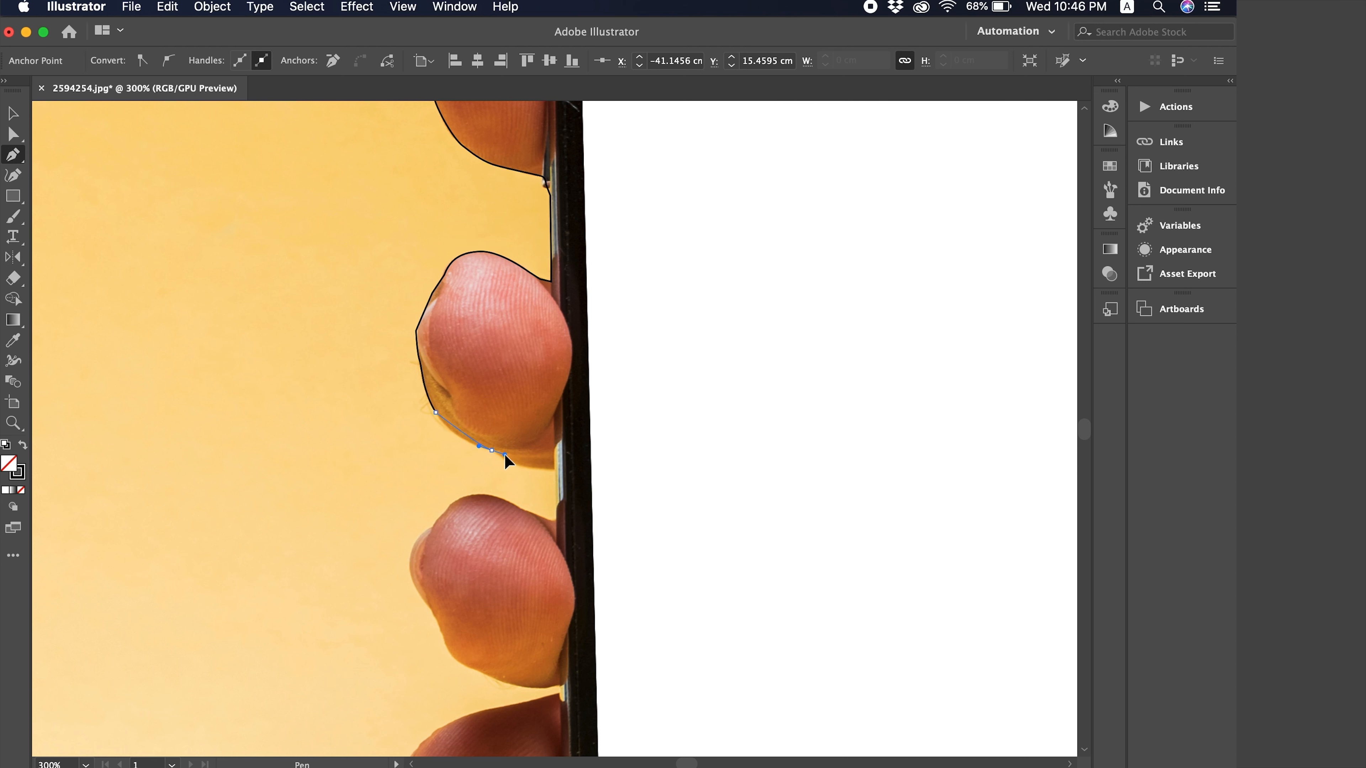
{"action": "left_click_drag", "start_coordinate": [533, 466], "coordinate": [532, 465]}
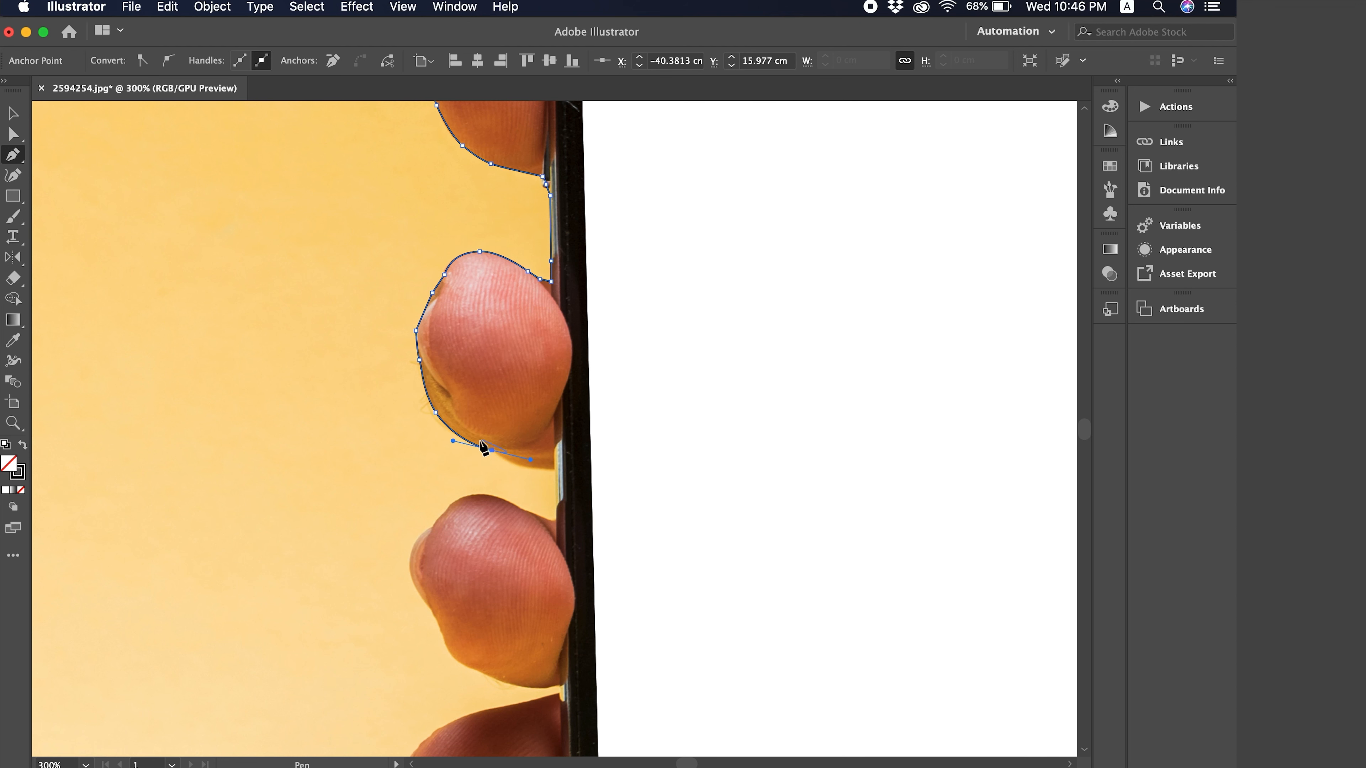
{"action": "left_click", "coordinate": [491, 450]}
{"action": "left_click_drag", "start_coordinate": [557, 469], "coordinate": [597, 466]}
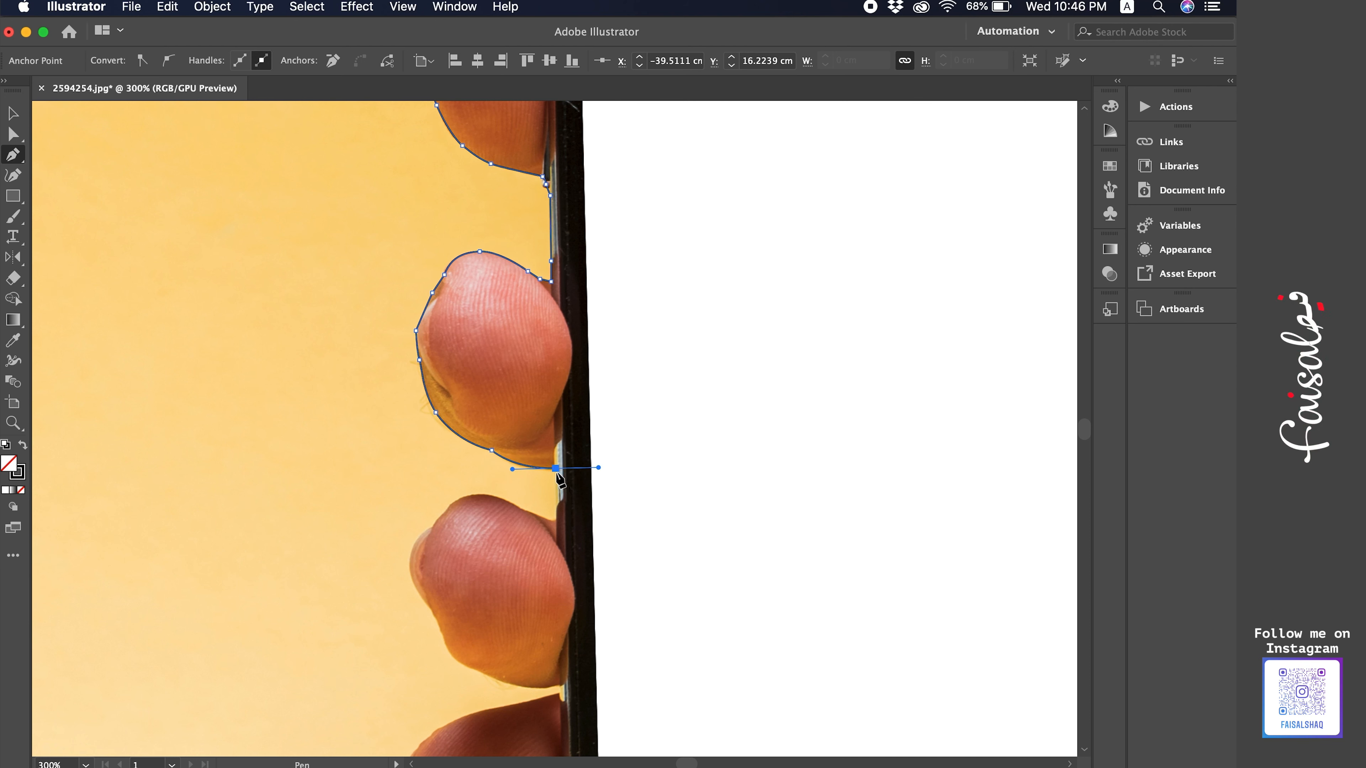
Continue the path down the phone's left edge, over the top of the third finger and around its outer side.
{"action": "left_click", "coordinate": [558, 503]}
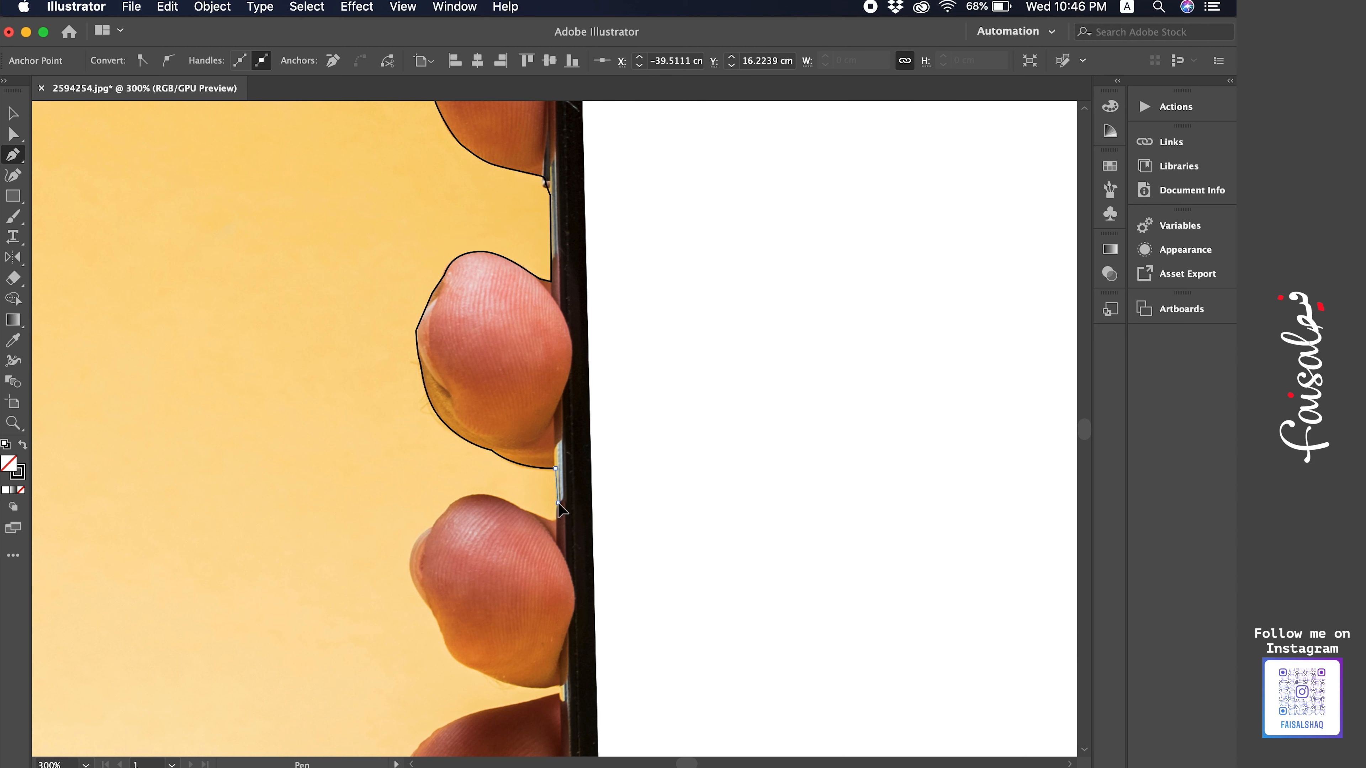
{"action": "left_click", "coordinate": [555, 518]}
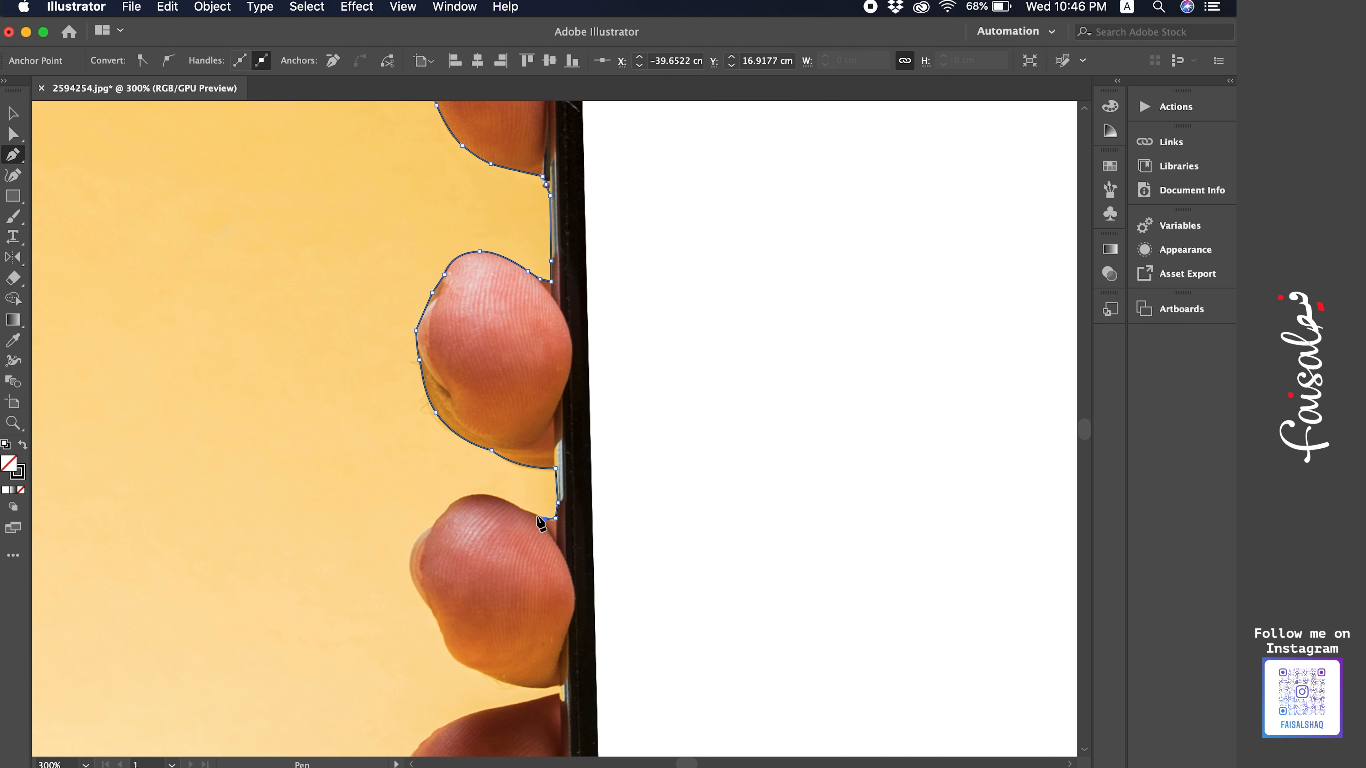
{"action": "left_click_drag", "start_coordinate": [540, 522], "coordinate": [575, 404]}
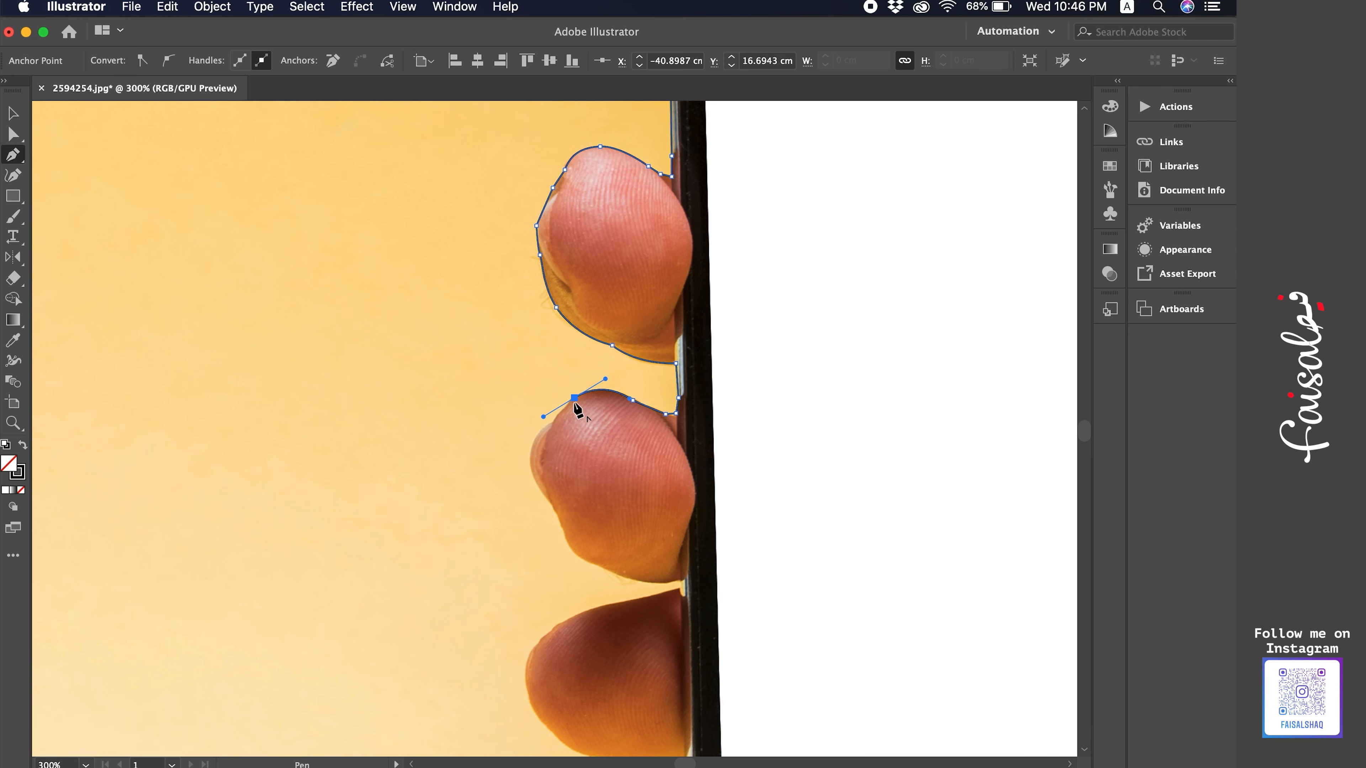
{"action": "mouse_move", "coordinate": [554, 419]}
{"action": "left_mouse_down"}
{"action": "mouse_move", "coordinate": [531, 452]}
{"action": "mouse_move", "coordinate": [554, 507]}
{"action": "left_mouse_up"}
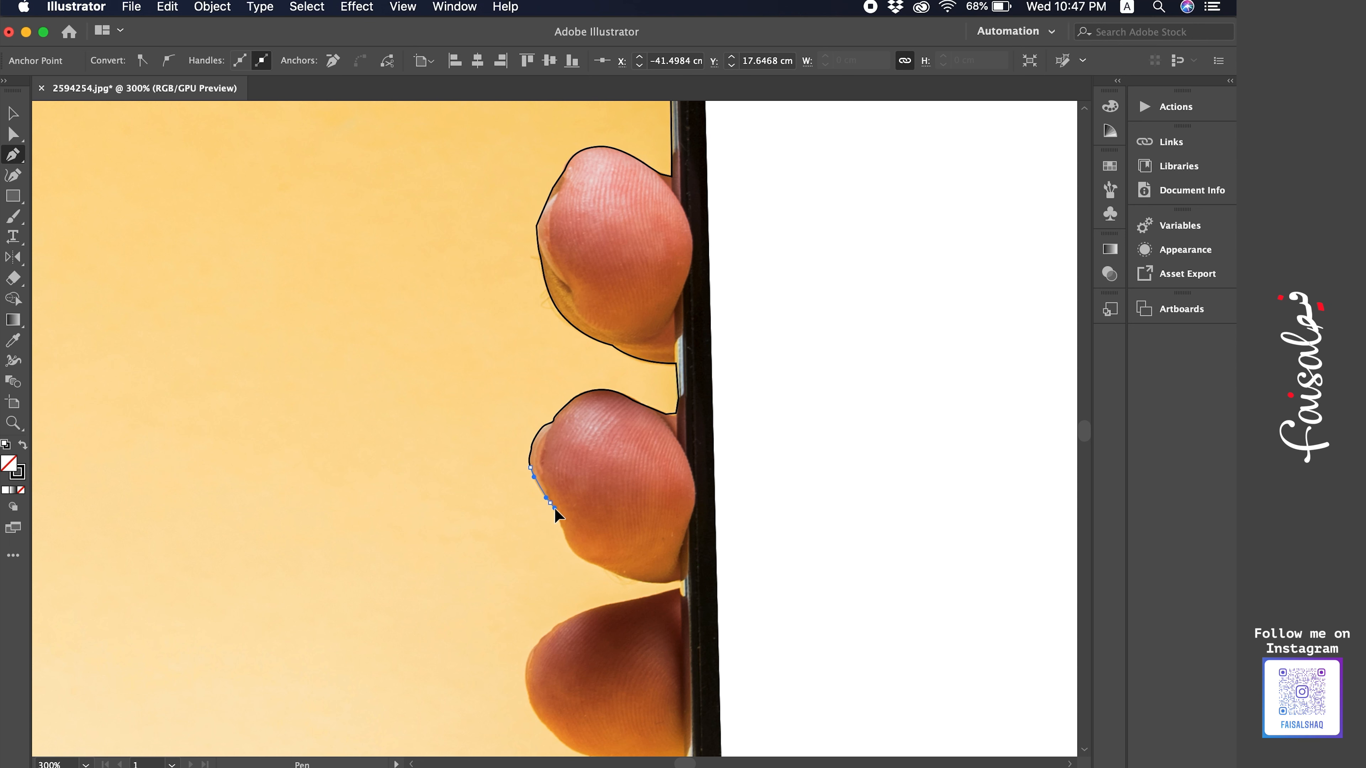
Trace the lower side of the third finger back to the phone's left edge.
{"action": "scroll", "coordinate": [548, 457], "scroll_direction": "down", "scroll_amount": 5}
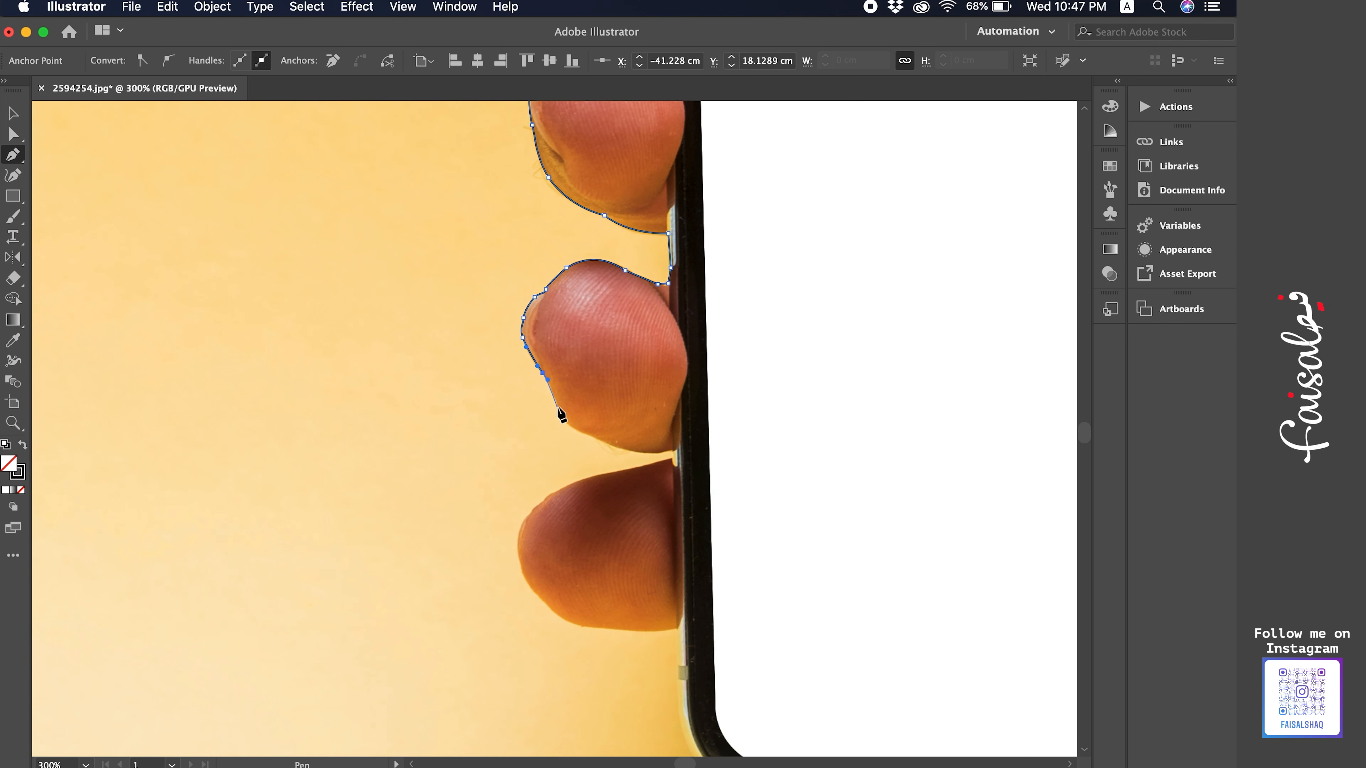
{"action": "left_click_drag", "start_coordinate": [558, 413], "coordinate": [559, 422]}
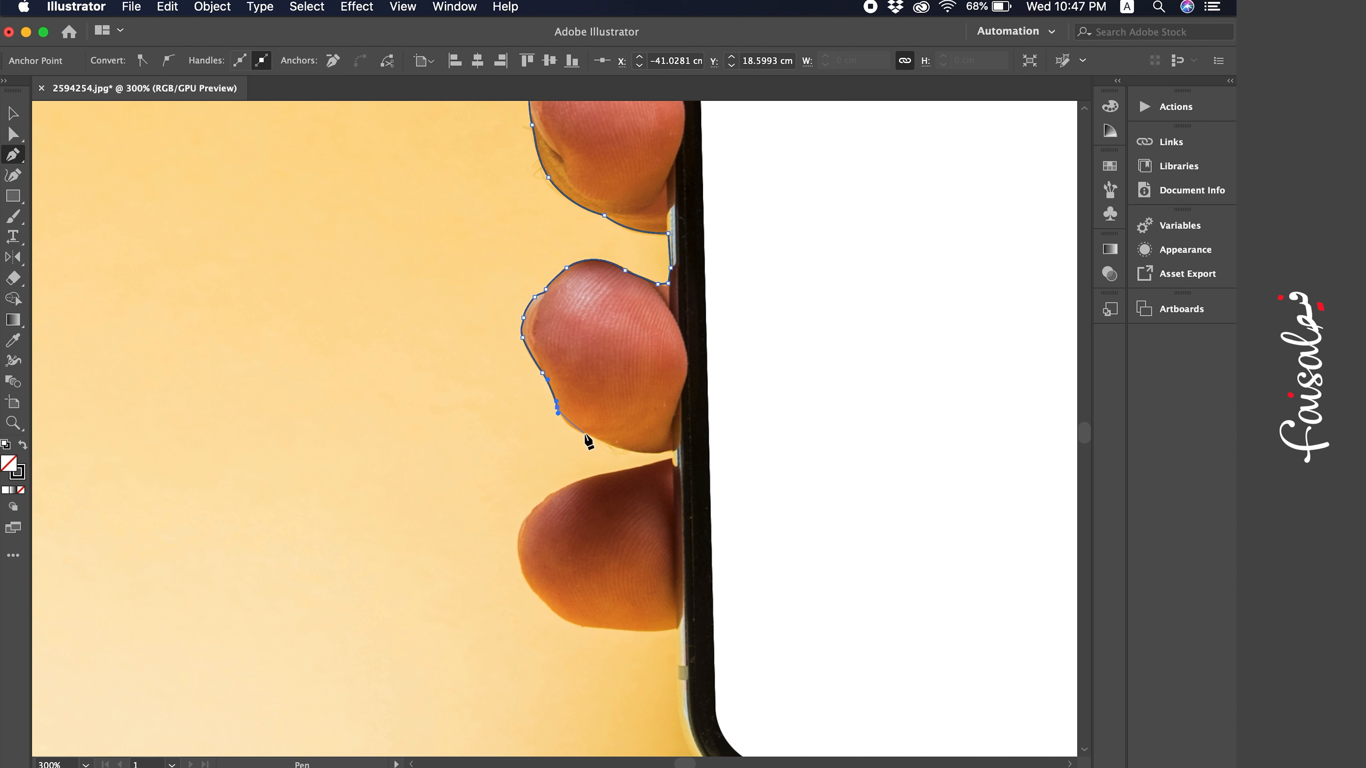
{"action": "left_click", "coordinate": [590, 437]}
{"action": "left_click_drag", "start_coordinate": [607, 443], "coordinate": [637, 452]}
{"action": "left_click", "coordinate": [659, 453]}
{"action": "left_click", "coordinate": [672, 449]}
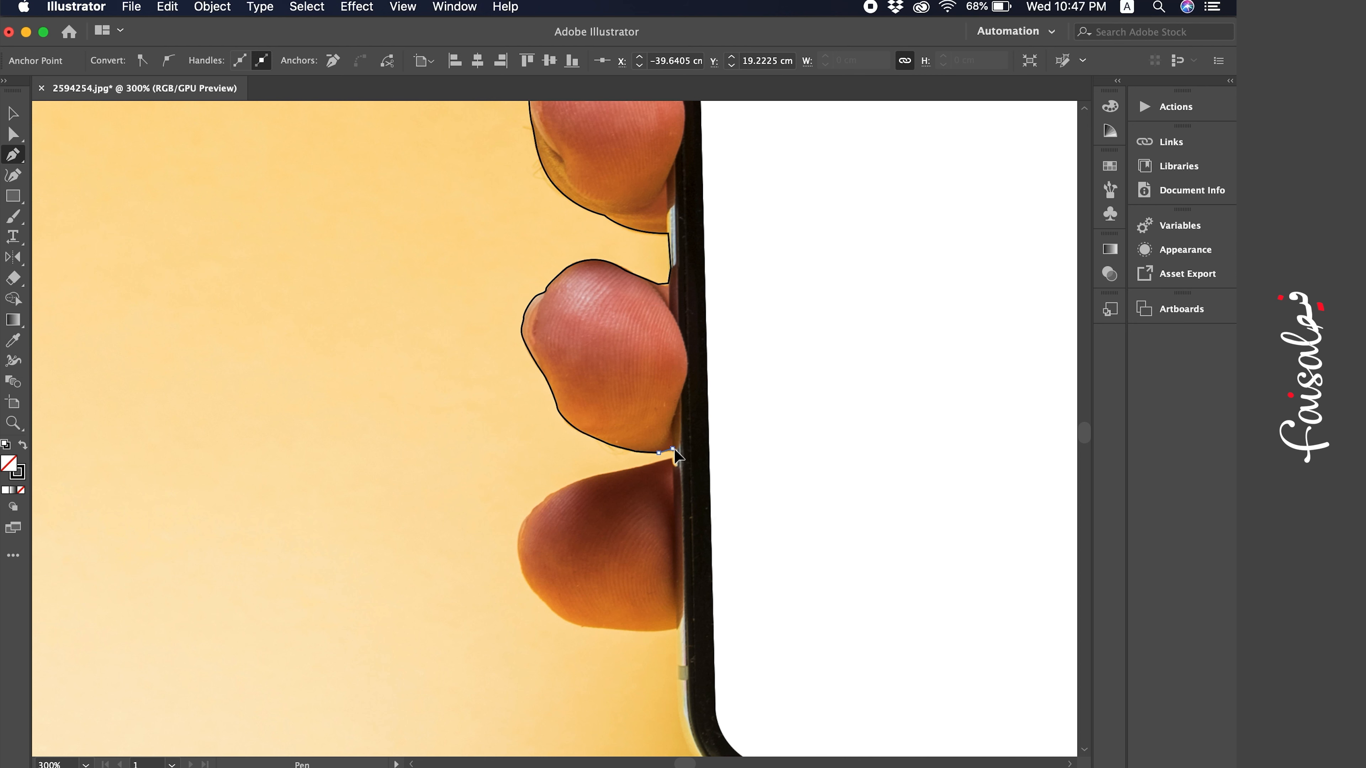
Trace around the lowest finger with curved segments and return to the phone's left edge just below it.
{"action": "left_click", "coordinate": [677, 458]}
{"action": "left_click_drag", "start_coordinate": [675, 463], "coordinate": [654, 470]}
{"action": "scroll", "coordinate": [654, 471], "scroll_direction": "down", "scroll_amount": 2}
{"action": "left_click", "coordinate": [682, 420]}
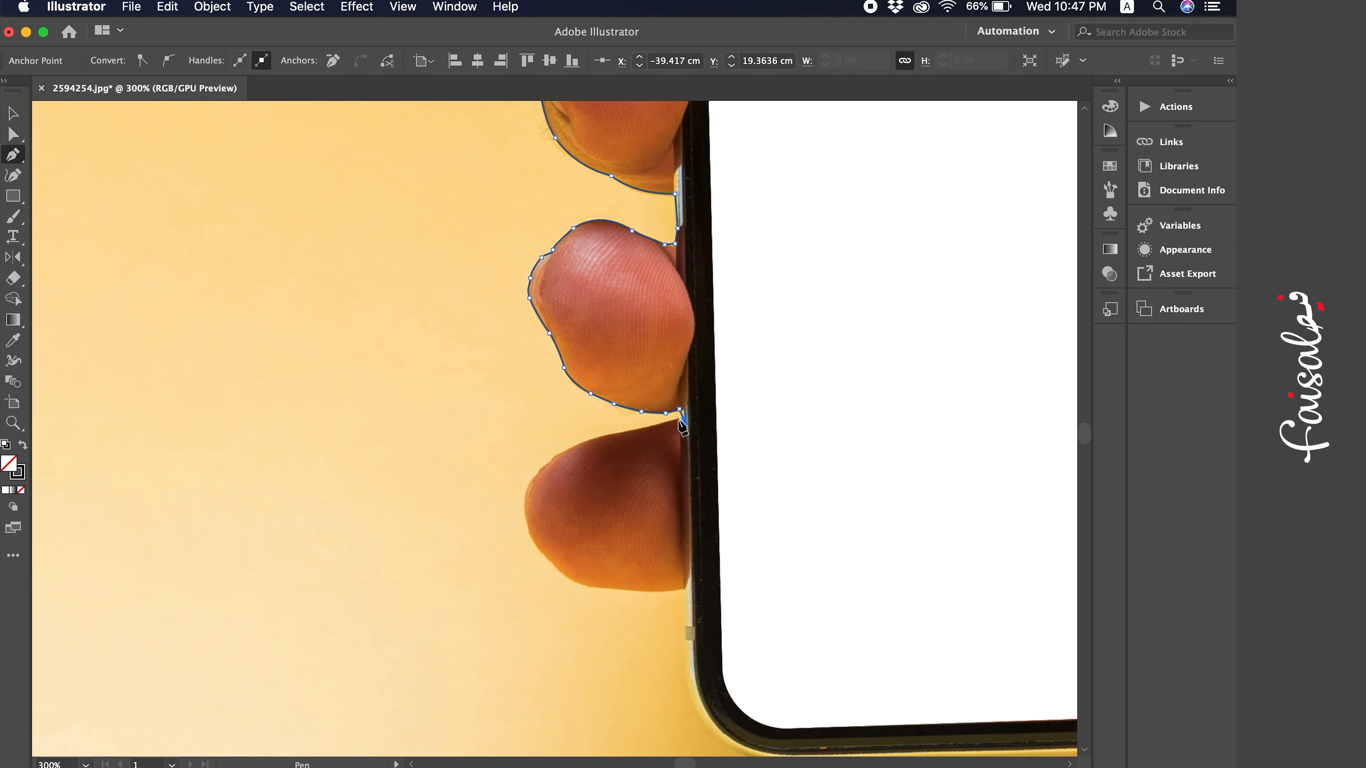
{"action": "left_click", "coordinate": [585, 440]}
{"action": "left_click_drag", "start_coordinate": [583, 444], "coordinate": [588, 586]}
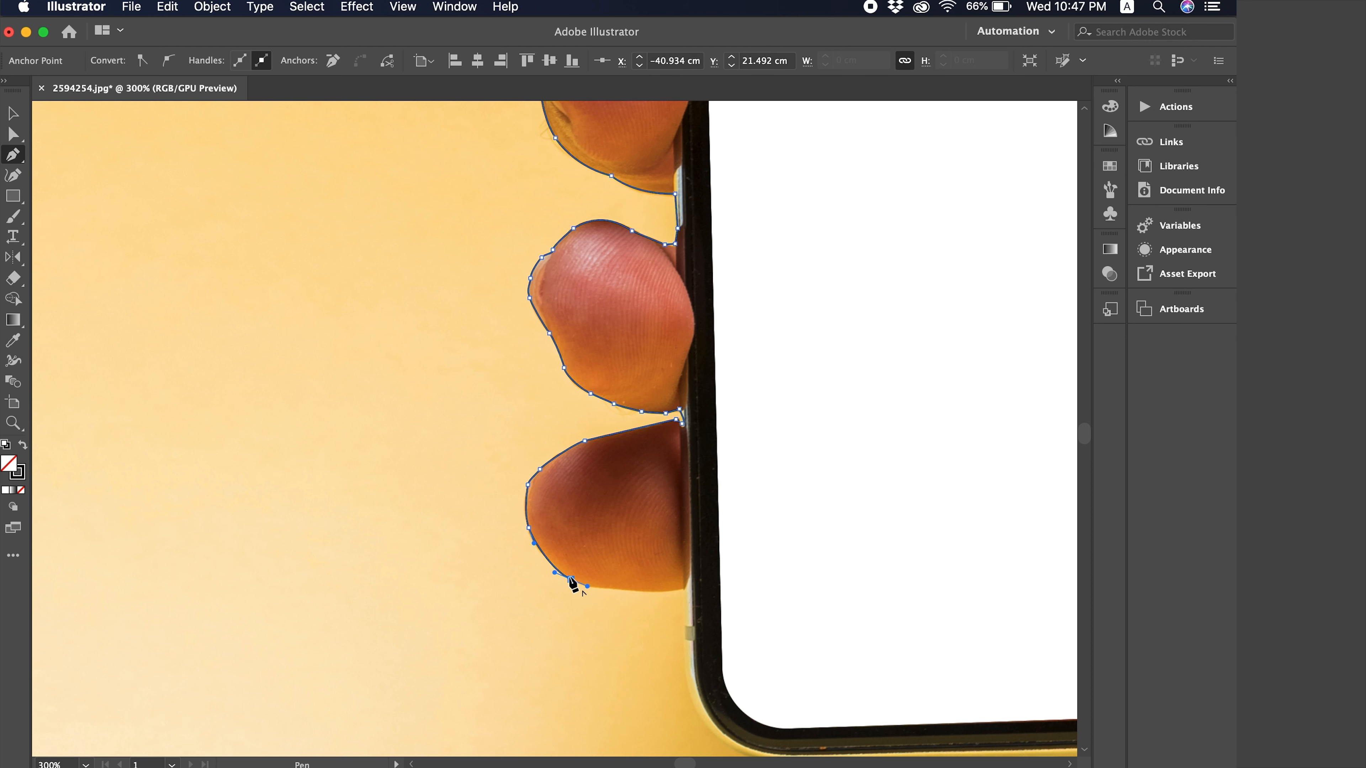
{"action": "left_click", "coordinate": [571, 580]}
{"action": "left_click_drag", "start_coordinate": [636, 591], "coordinate": [686, 625]}
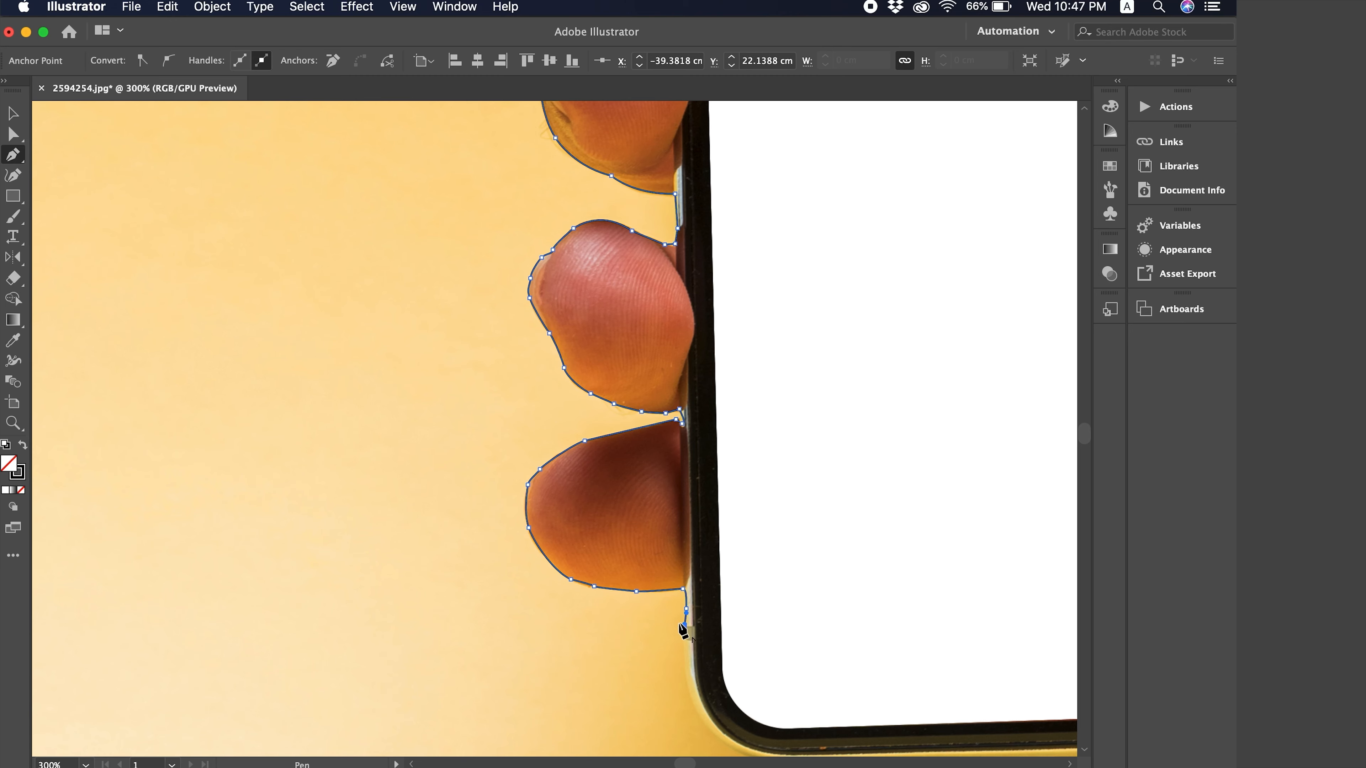
Trace the phone's left edge down and around its lower-left rounded corner to the start of the bottom edge.
{"action": "scroll", "coordinate": [645, 538], "scroll_direction": "down", "scroll_amount": 5}
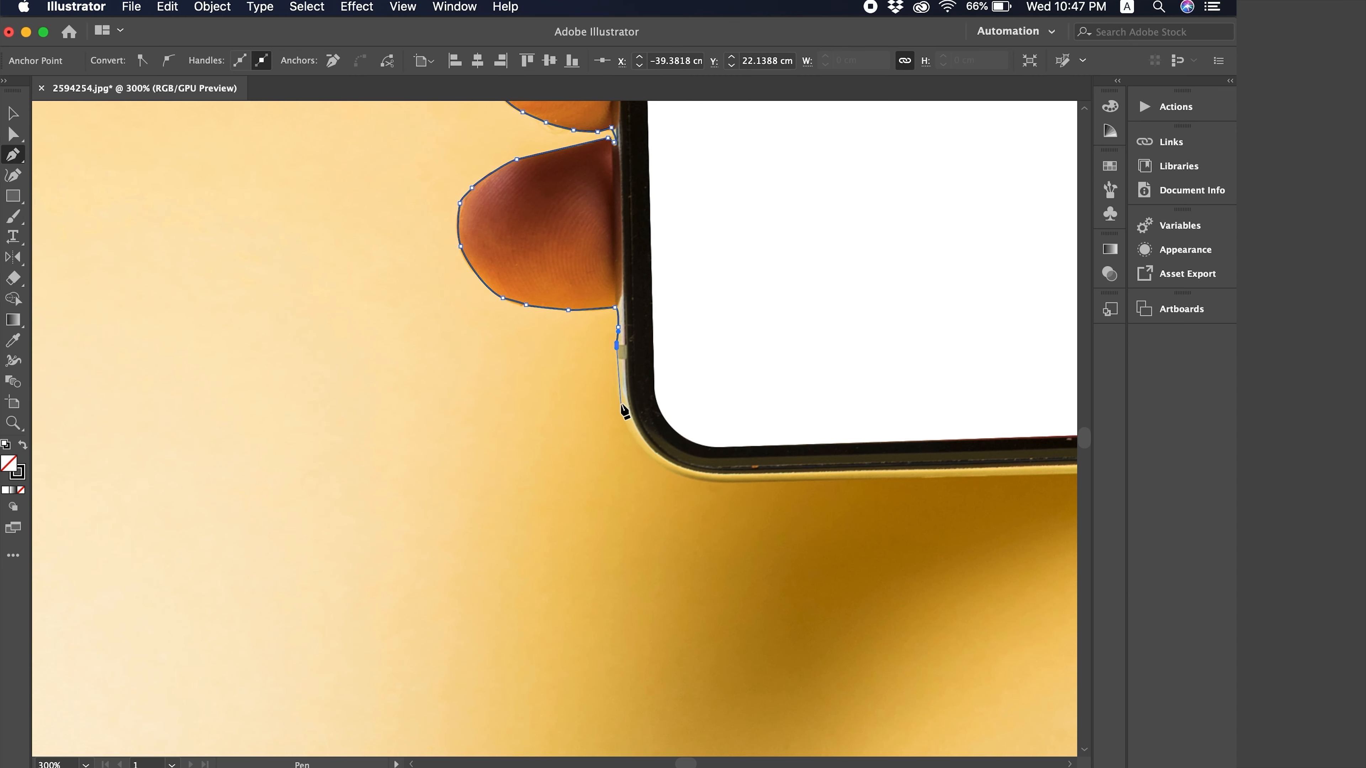
{"action": "left_click_drag", "start_coordinate": [621, 407], "coordinate": [637, 467]}
{"action": "scroll", "coordinate": [658, 508], "scroll_direction": "right", "scroll_amount": 4}
{"action": "scroll", "coordinate": [659, 508], "scroll_direction": "down", "scroll_amount": 1}
{"action": "left_click_drag", "start_coordinate": [447, 424], "coordinate": [490, 441]}
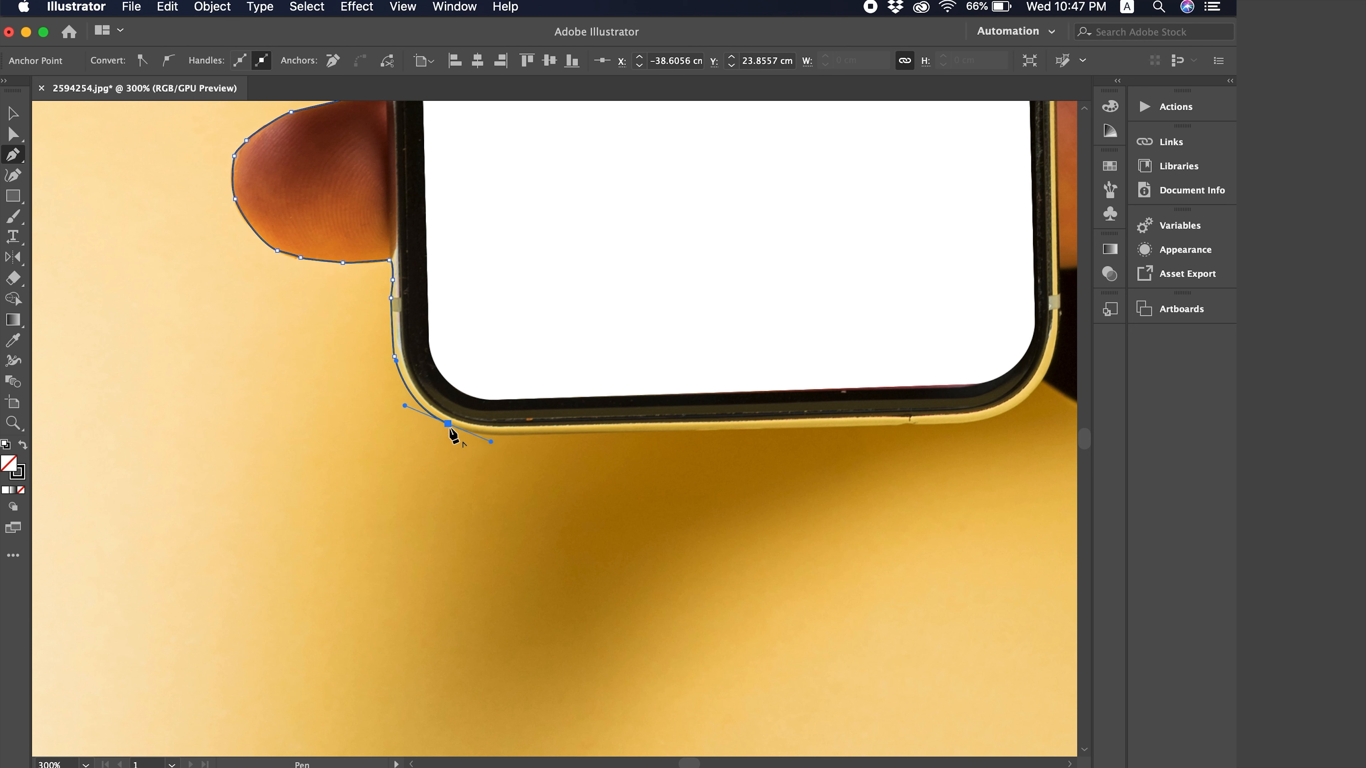
{"action": "left_click", "coordinate": [449, 425]}
{"action": "left_click_drag", "start_coordinate": [527, 436], "coordinate": [551, 434]}
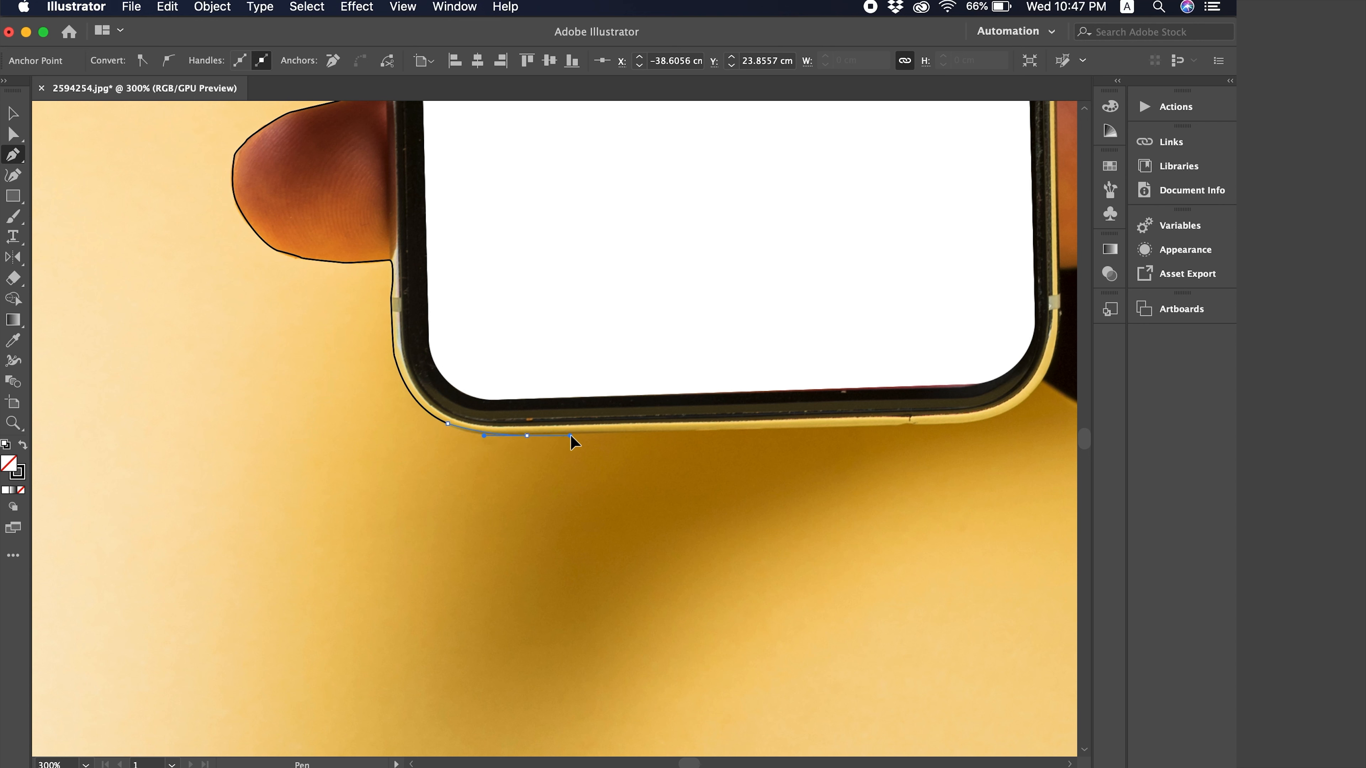
Trace the phone's bottom edge and its lower-right corner up to where the black hole begins.
{"action": "scroll", "coordinate": [588, 436], "scroll_direction": "right", "scroll_amount": 10}
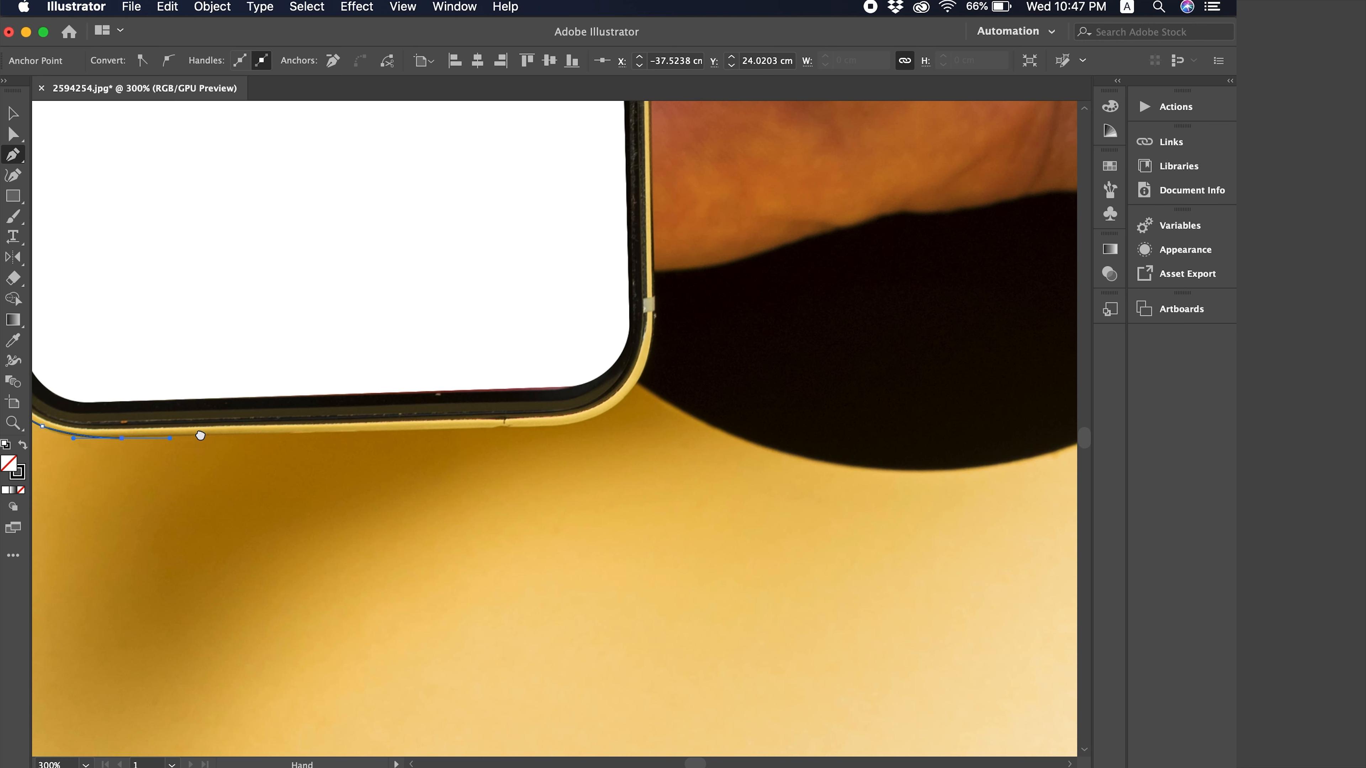
{"action": "left_click", "coordinate": [546, 426]}
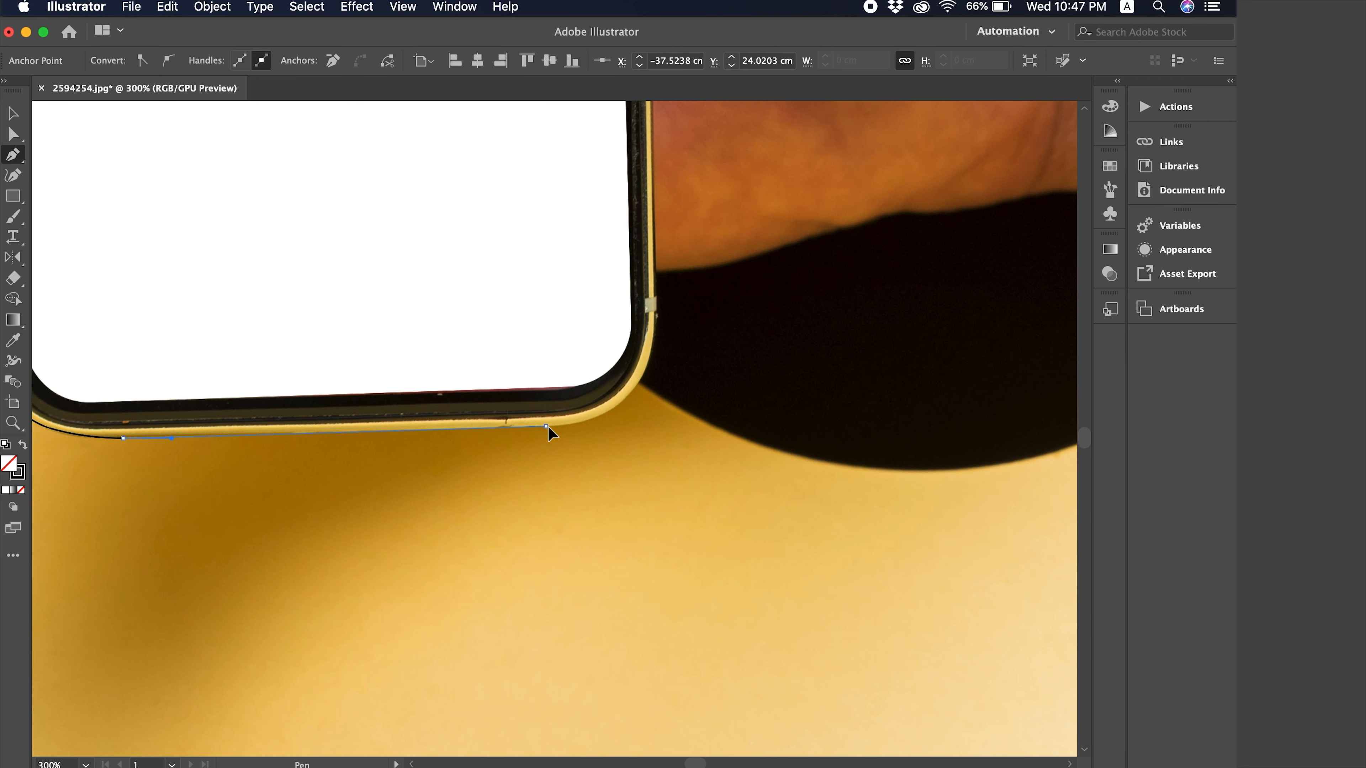
{"action": "scroll", "coordinate": [574, 430], "scroll_direction": "up", "scroll_amount": 2}
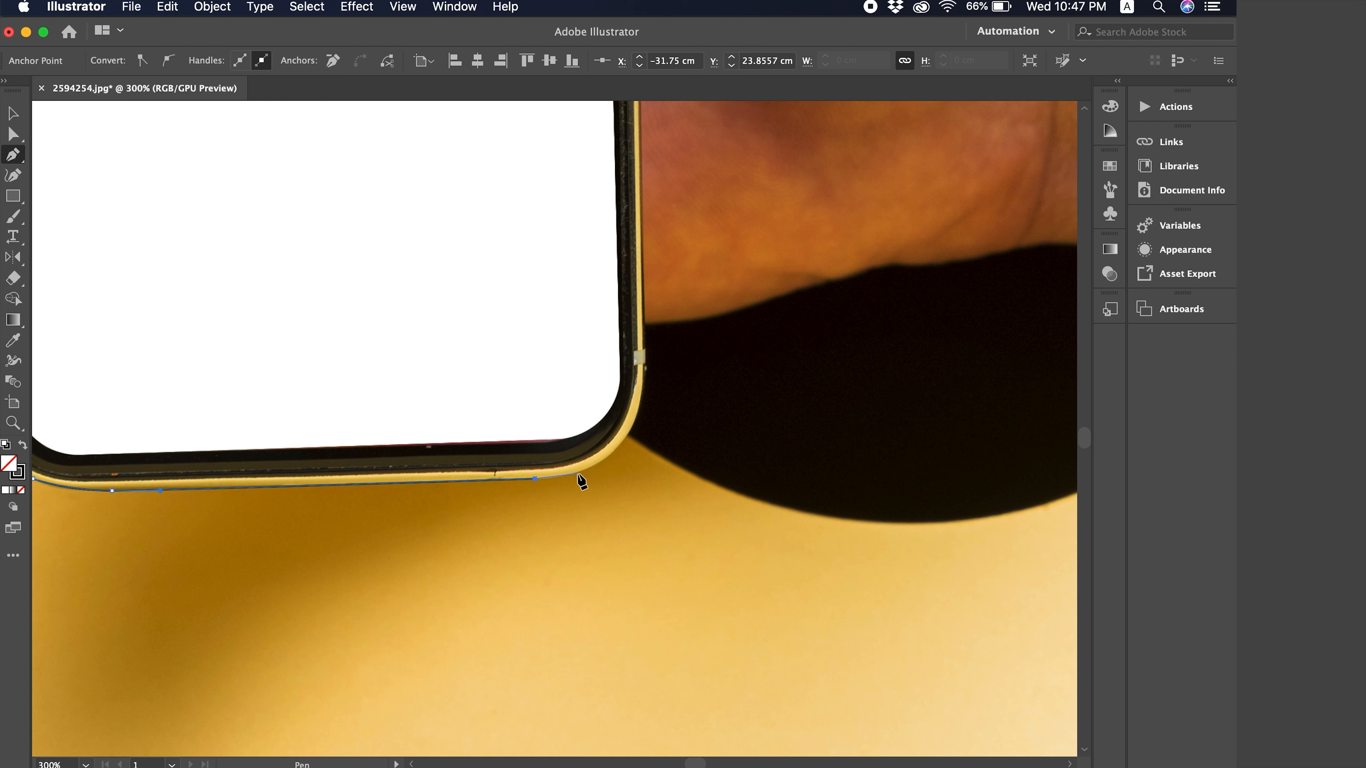
{"action": "left_click_drag", "start_coordinate": [572, 476], "coordinate": [293, 508]}
{"action": "left_click", "coordinate": [628, 434]}
Examine the path traced so far around the phone and hand.
{"action": "key", "text": "super+minus"}
{"action": "key", "text": "super+minus"}
{"action": "key", "text": "super+minus"}
{"action": "key", "text": "super+minus"}
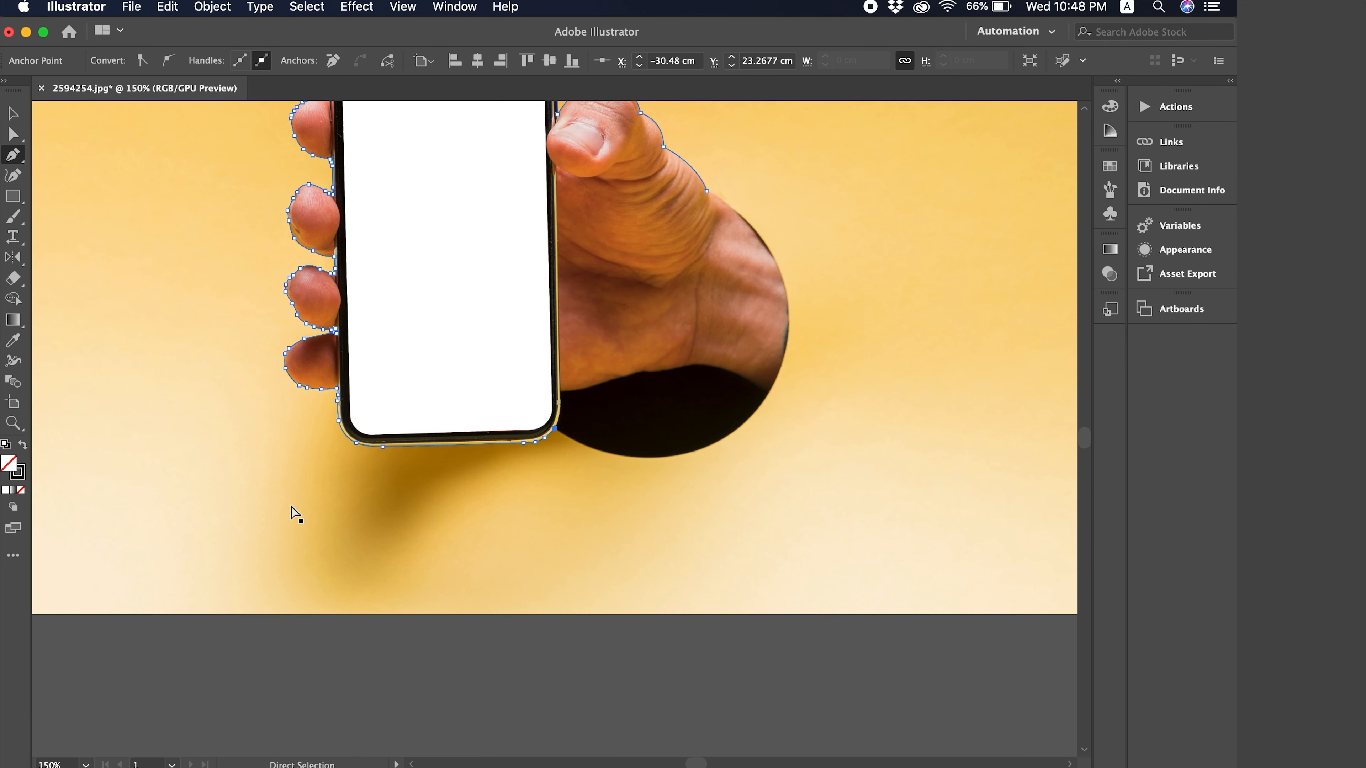
{"action": "key", "text": "super+plus"}
{"action": "key", "text": "super+plus"}
{"action": "key", "text": "super+plus"}
{"action": "key", "text": "super+plus"}
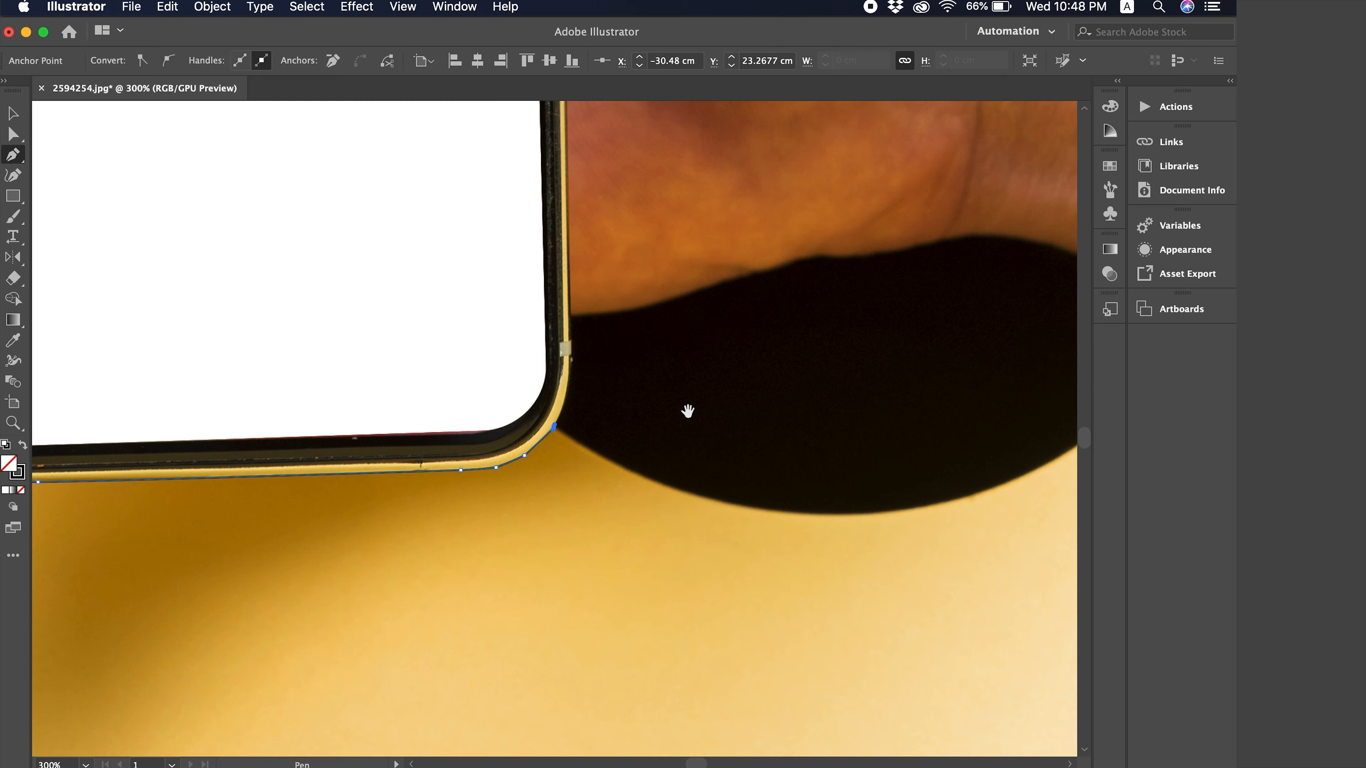
Trace the lower edge of the black hole from the phone's corner to the hole's lowest point.
{"action": "left_click_drag", "start_coordinate": [688, 412], "coordinate": [323, 647]}
{"action": "left_click_drag", "start_coordinate": [506, 455], "coordinate": [372, 622]}
{"action": "left_click_drag", "start_coordinate": [517, 354], "coordinate": [619, 154]}
{"action": "left_click_drag", "start_coordinate": [391, 533], "coordinate": [482, 314]}
{"action": "left_click_drag", "start_coordinate": [355, 460], "coordinate": [109, 458]}
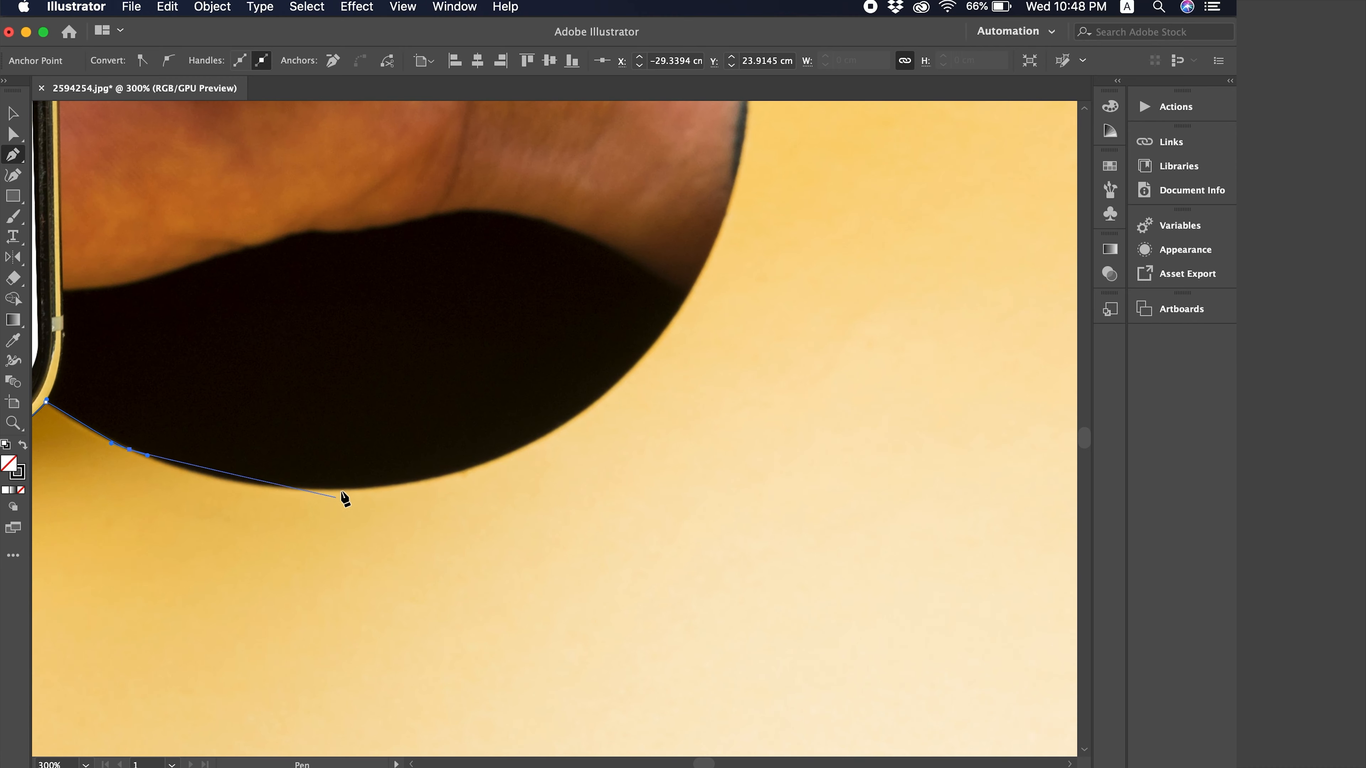
{"action": "left_click_drag", "start_coordinate": [343, 490], "coordinate": [266, 585]}
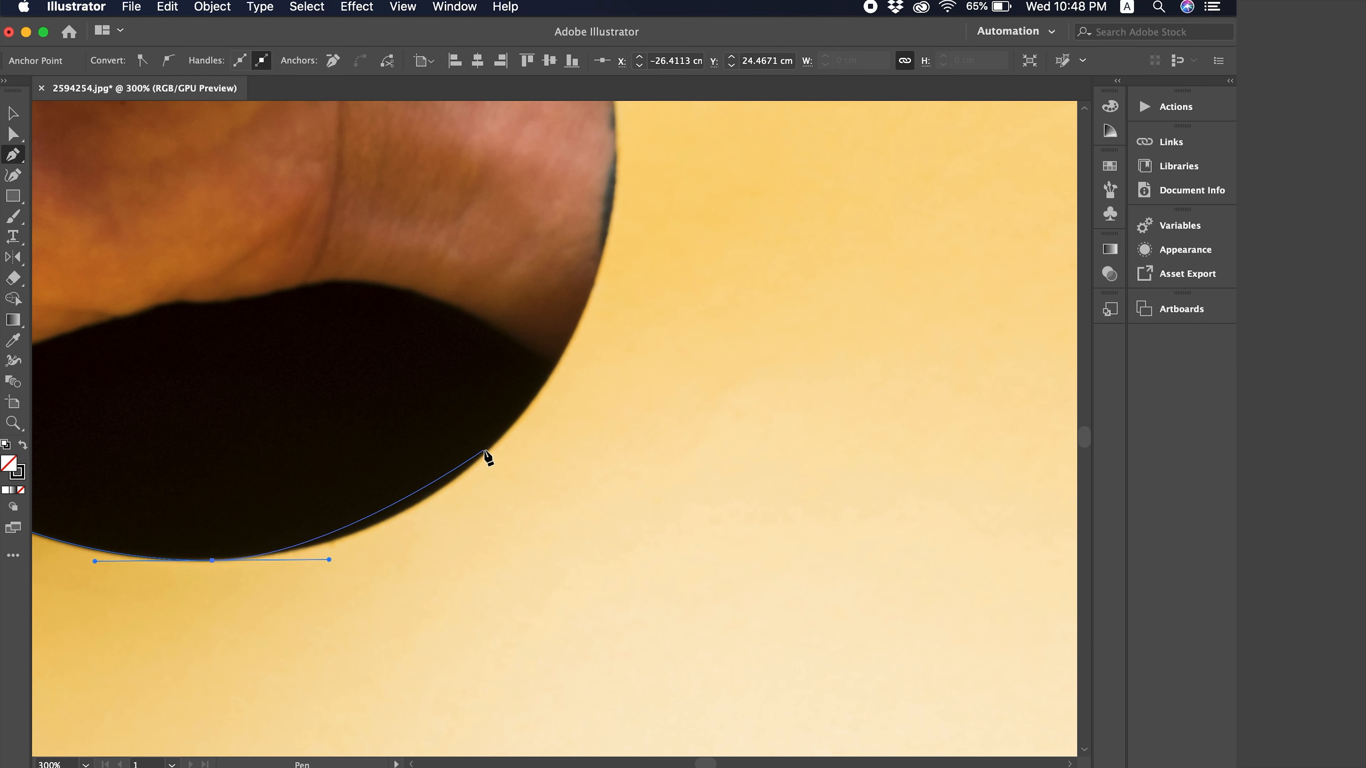
Trace the hole's curved right edge up past the wrist and close the path at its open end beside the thumb's base.
{"action": "left_click_drag", "start_coordinate": [488, 449], "coordinate": [533, 185]}
{"action": "scroll", "coordinate": [535, 382], "scroll_direction": "up", "scroll_amount": 8}
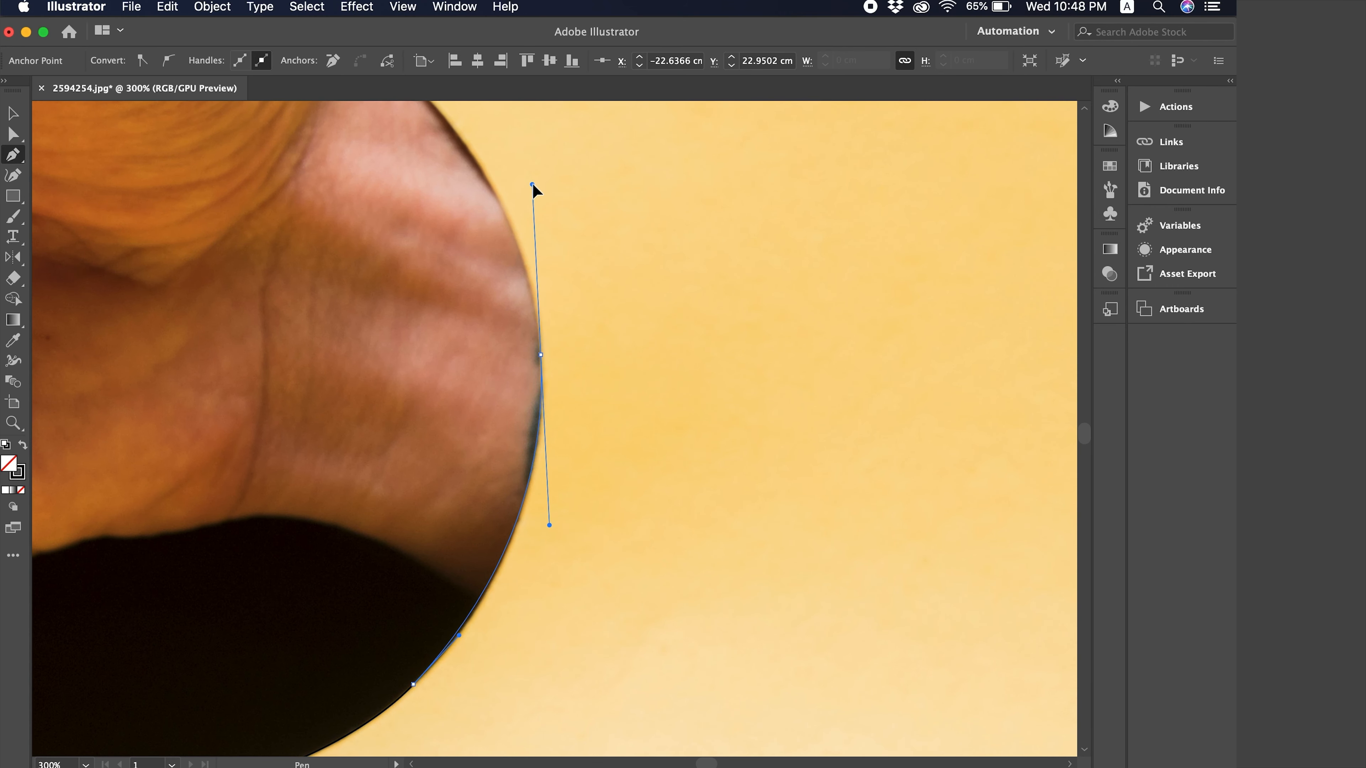
{"action": "scroll", "coordinate": [607, 543], "scroll_direction": "up", "scroll_amount": 10}
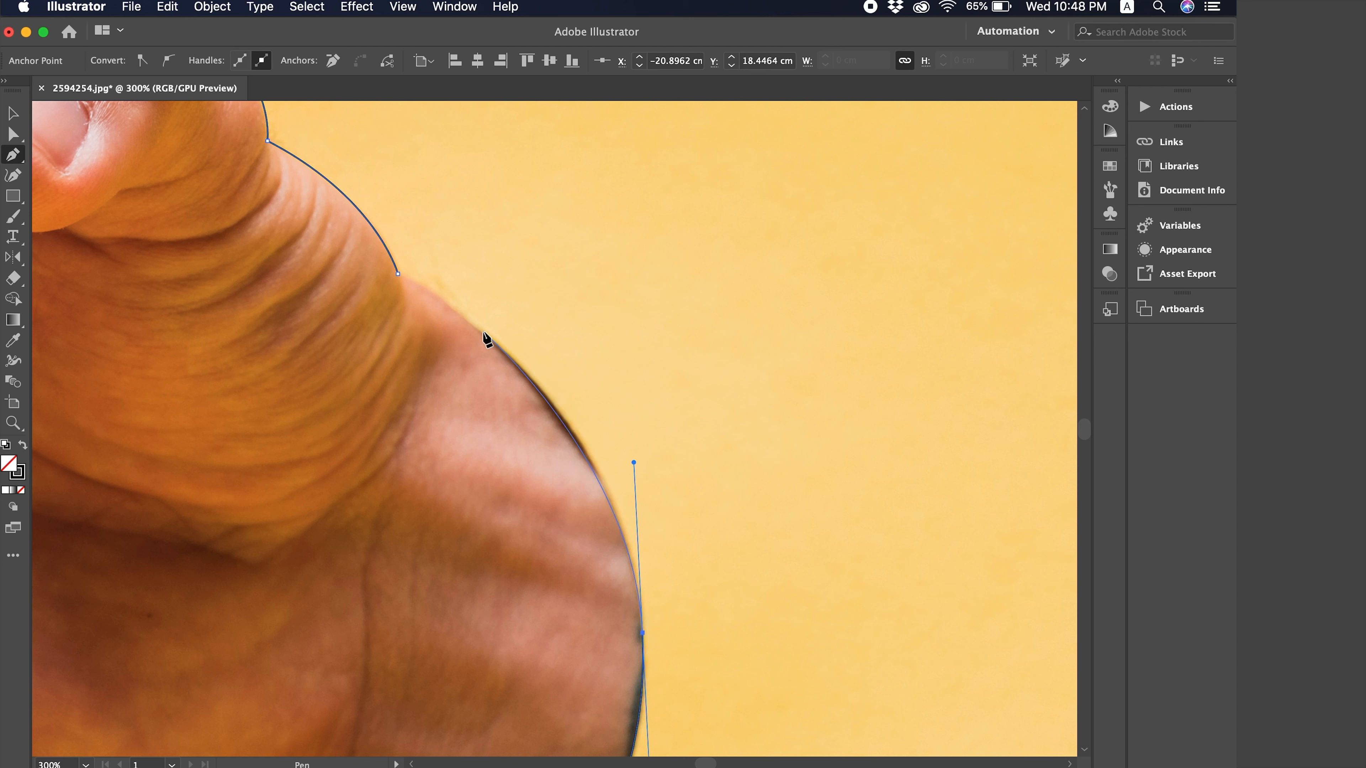
{"action": "left_click", "coordinate": [479, 330]}
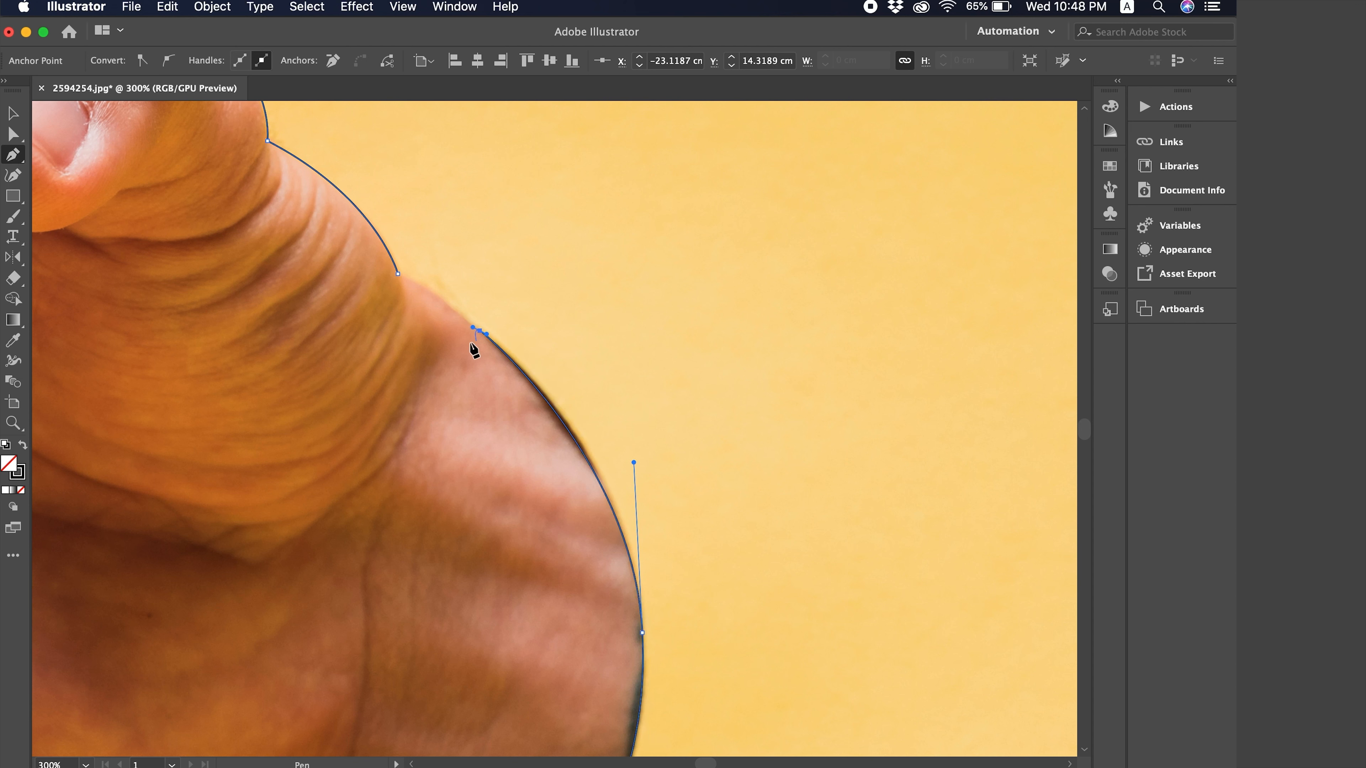
{"action": "left_click_drag", "start_coordinate": [398, 273], "coordinate": [383, 276]}
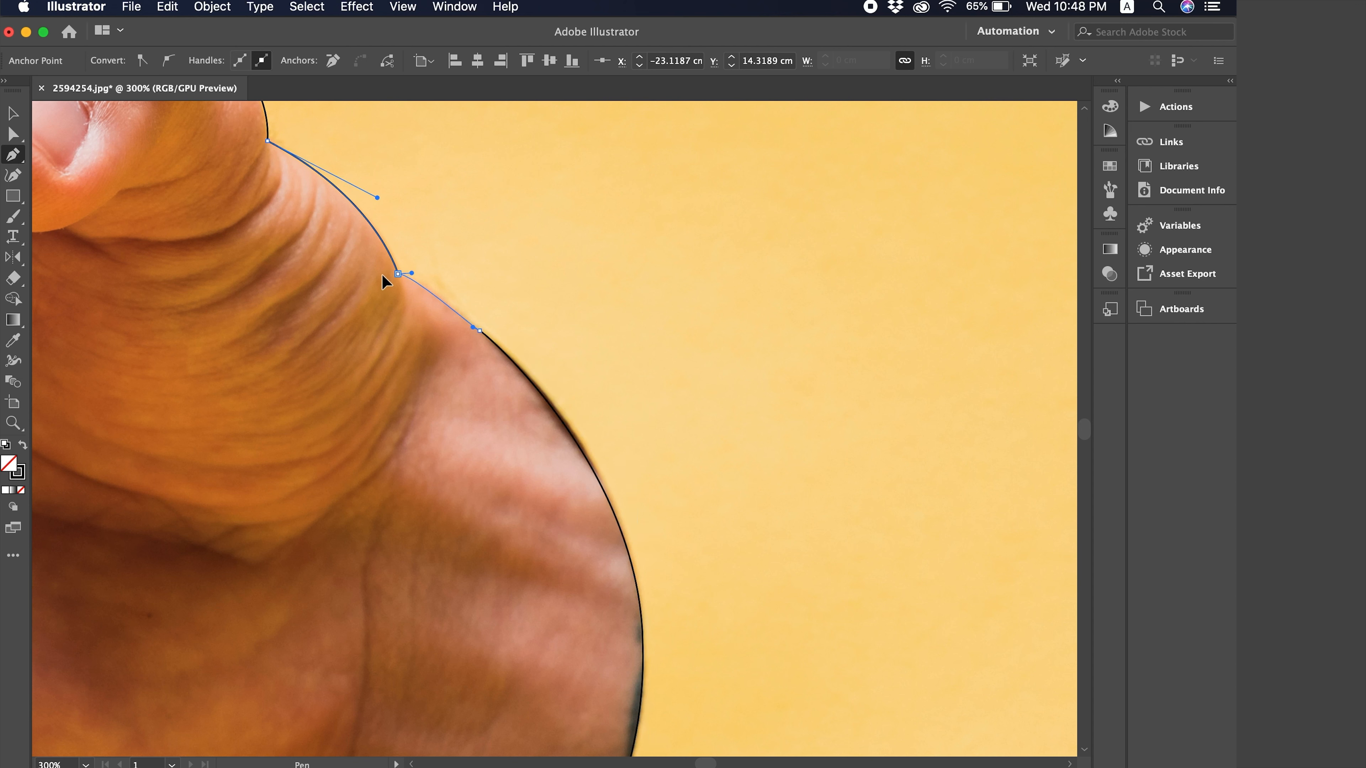
{"action": "left_click", "coordinate": [13, 113]}
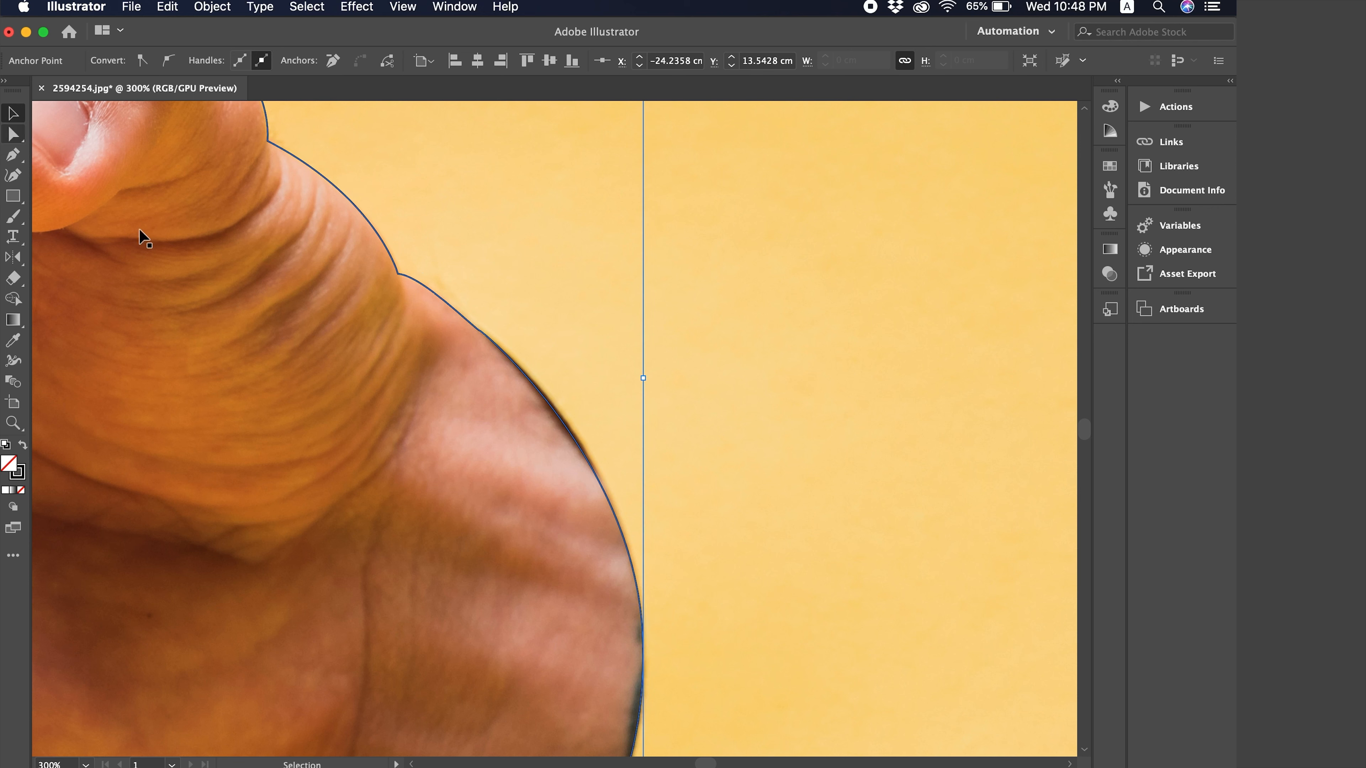
{"action": "key", "text": "super+minus"}
{"action": "key", "text": "super+minus"}
{"action": "key", "text": "super+minus"}
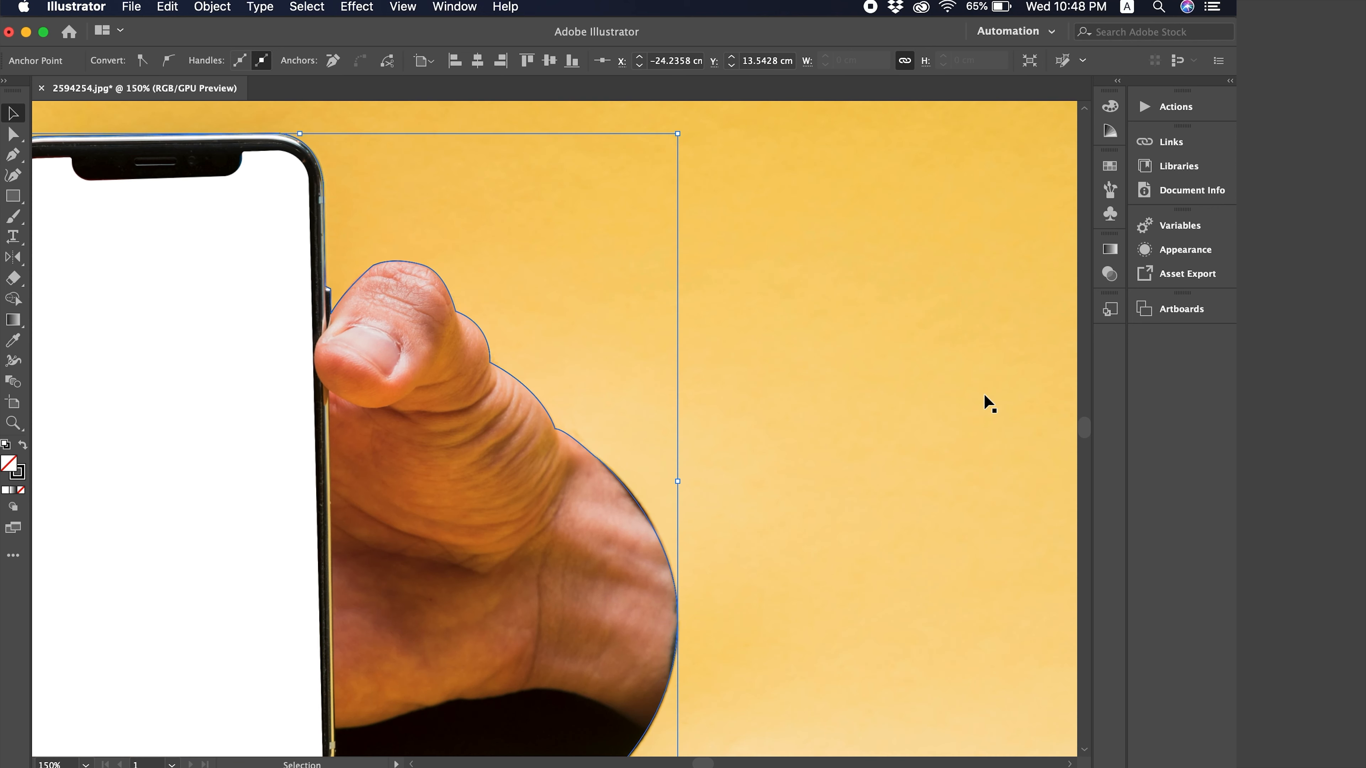
{"action": "key", "text": "super+minus"}
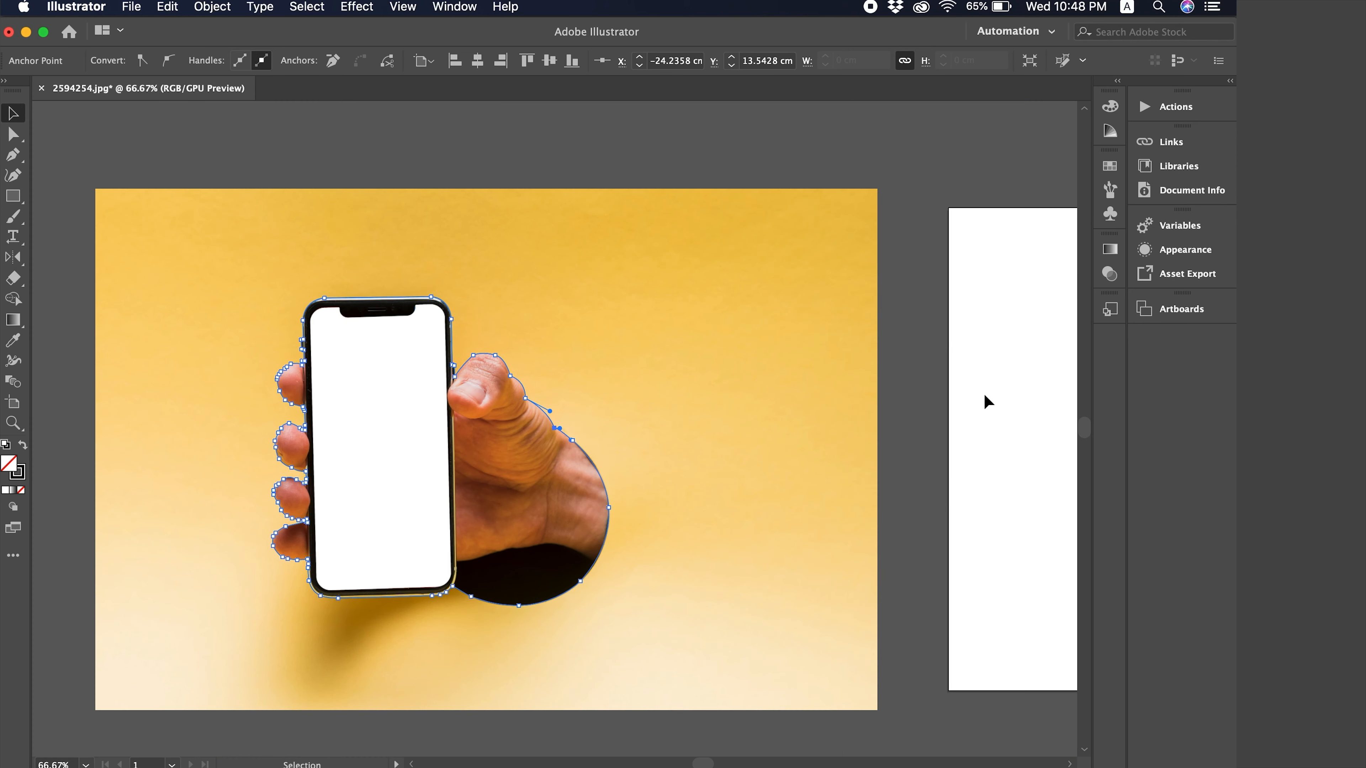
{"action": "left_click", "coordinate": [512, 117]}
{"action": "left_click_drag", "start_coordinate": [374, 369], "coordinate": [352, 419]}
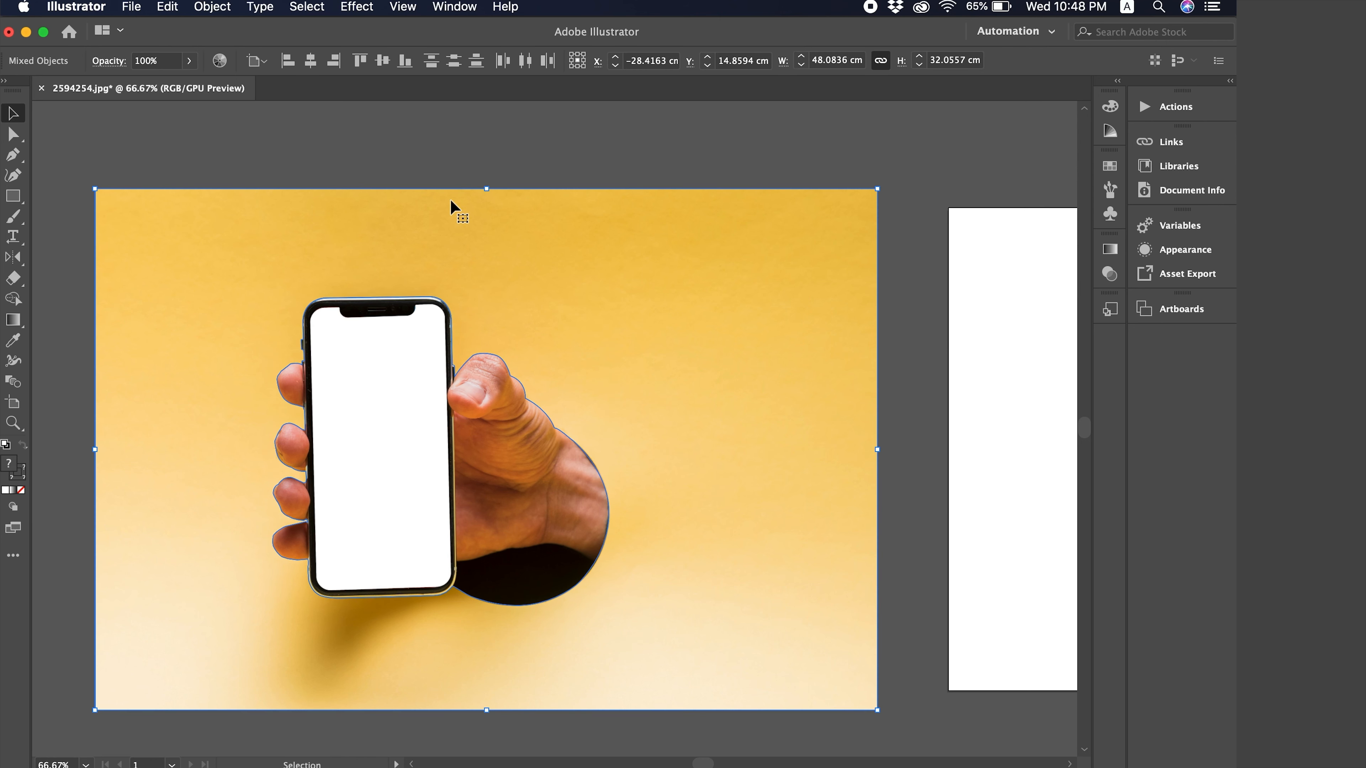
{"action": "left_click", "coordinate": [451, 178]}
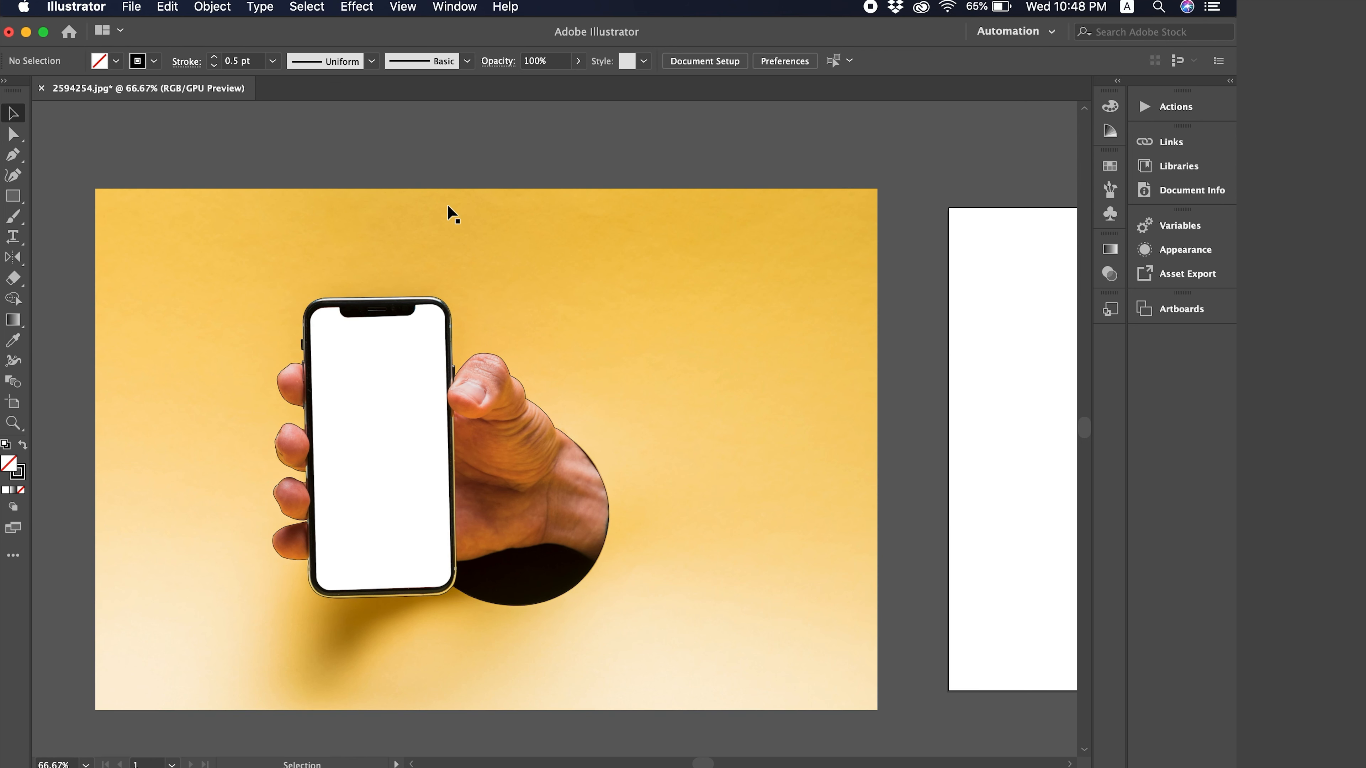
Swap the fill and stroke of the traced outline, giving it a solid black fill and no stroke.
{"action": "left_click", "coordinate": [505, 363]}
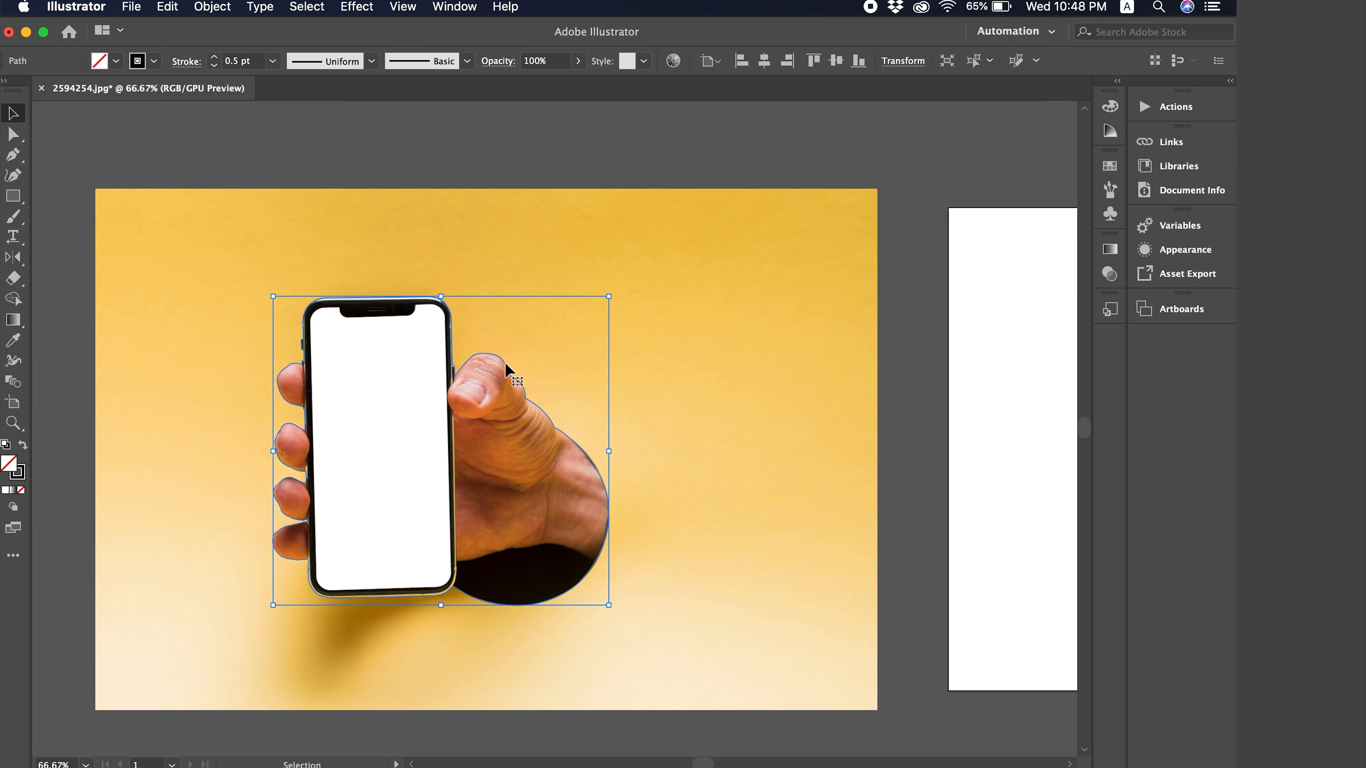
{"action": "left_click", "coordinate": [22, 444]}
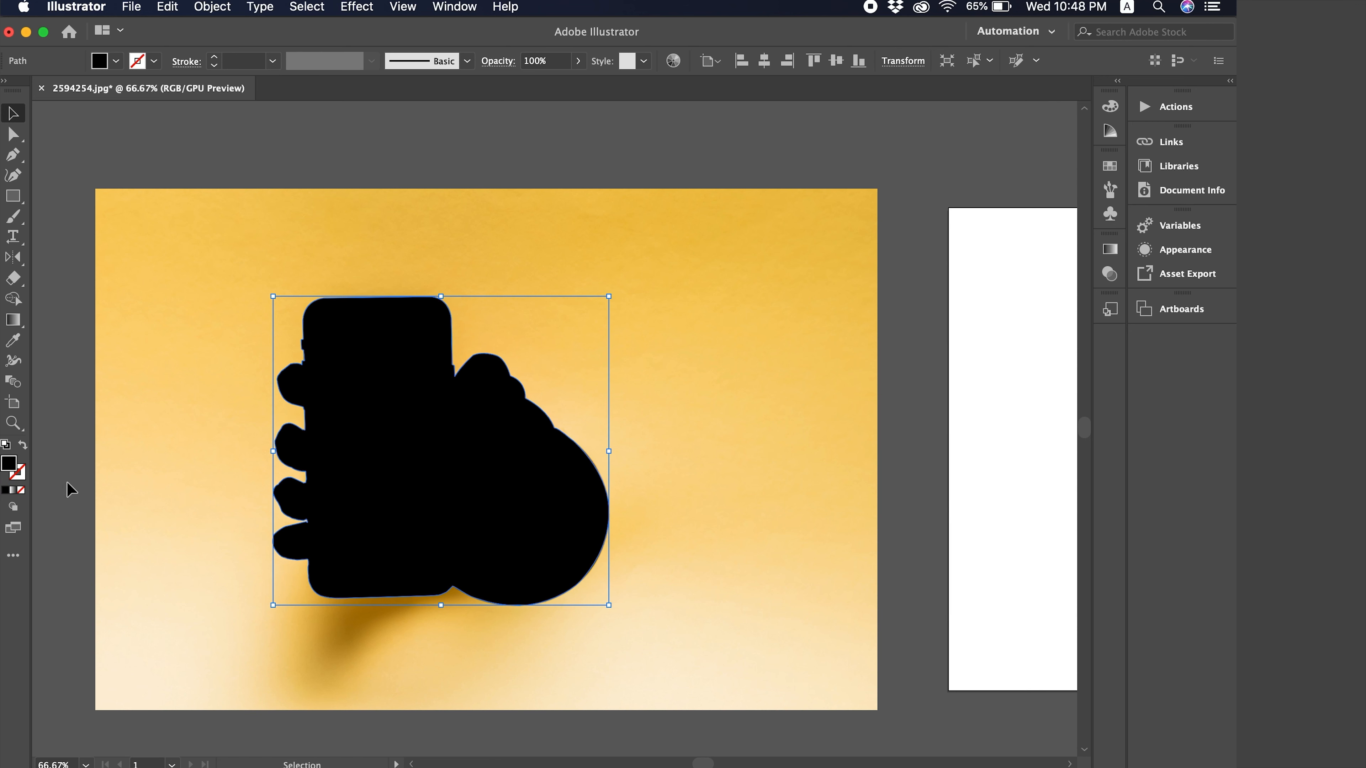
{"action": "key", "text": "super+z"}
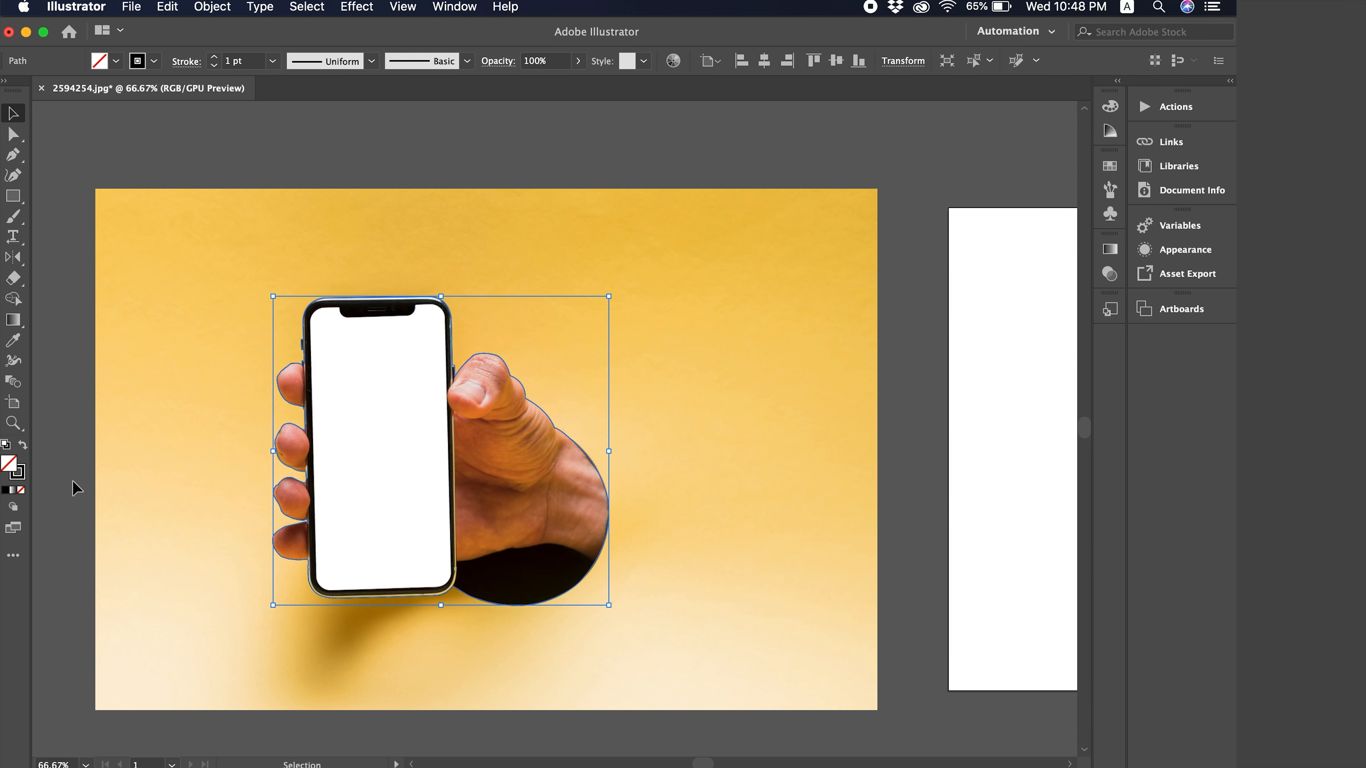
{"action": "key", "text": "super+shift+z"}
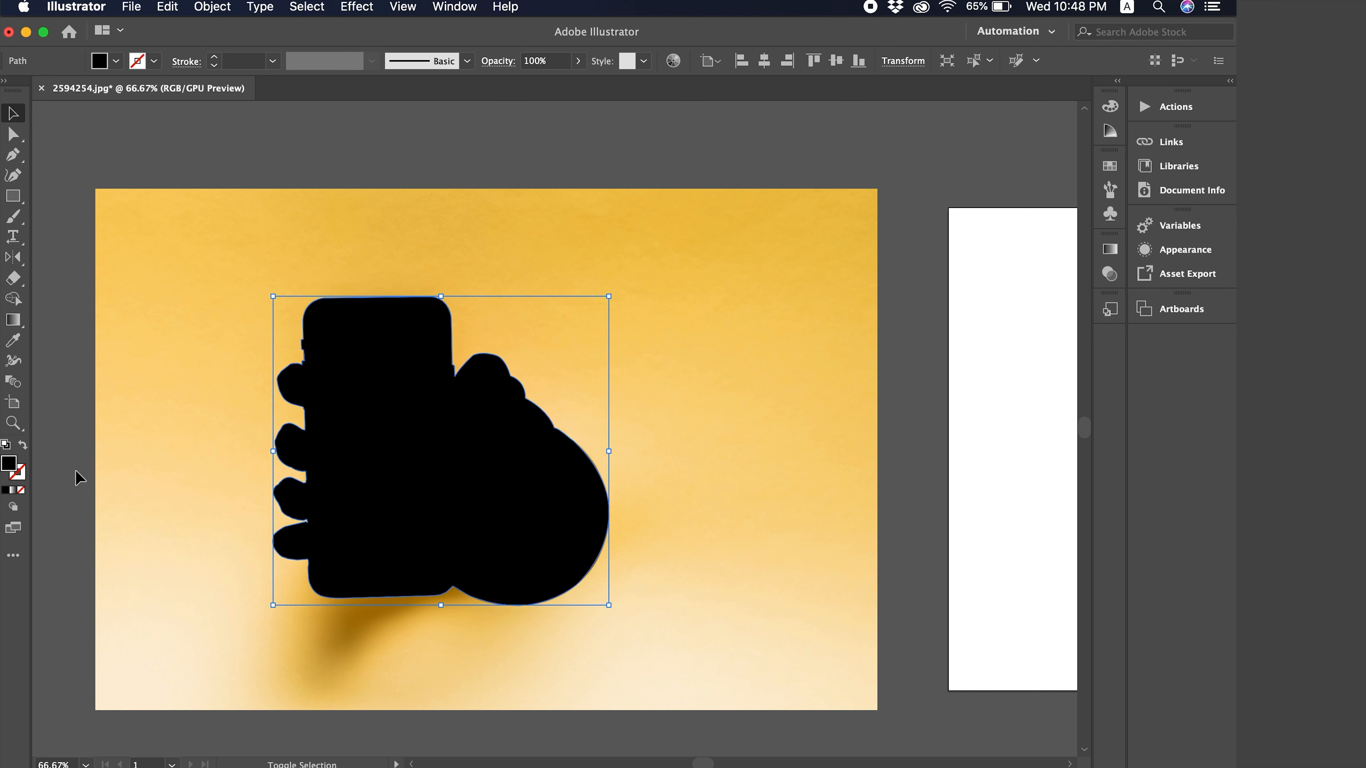
{"action": "key", "text": "super+z"}
{"action": "key", "text": "super+shift+z"}
Select the black outline together with the photo beneath it.
{"action": "left_click", "coordinate": [531, 152]}
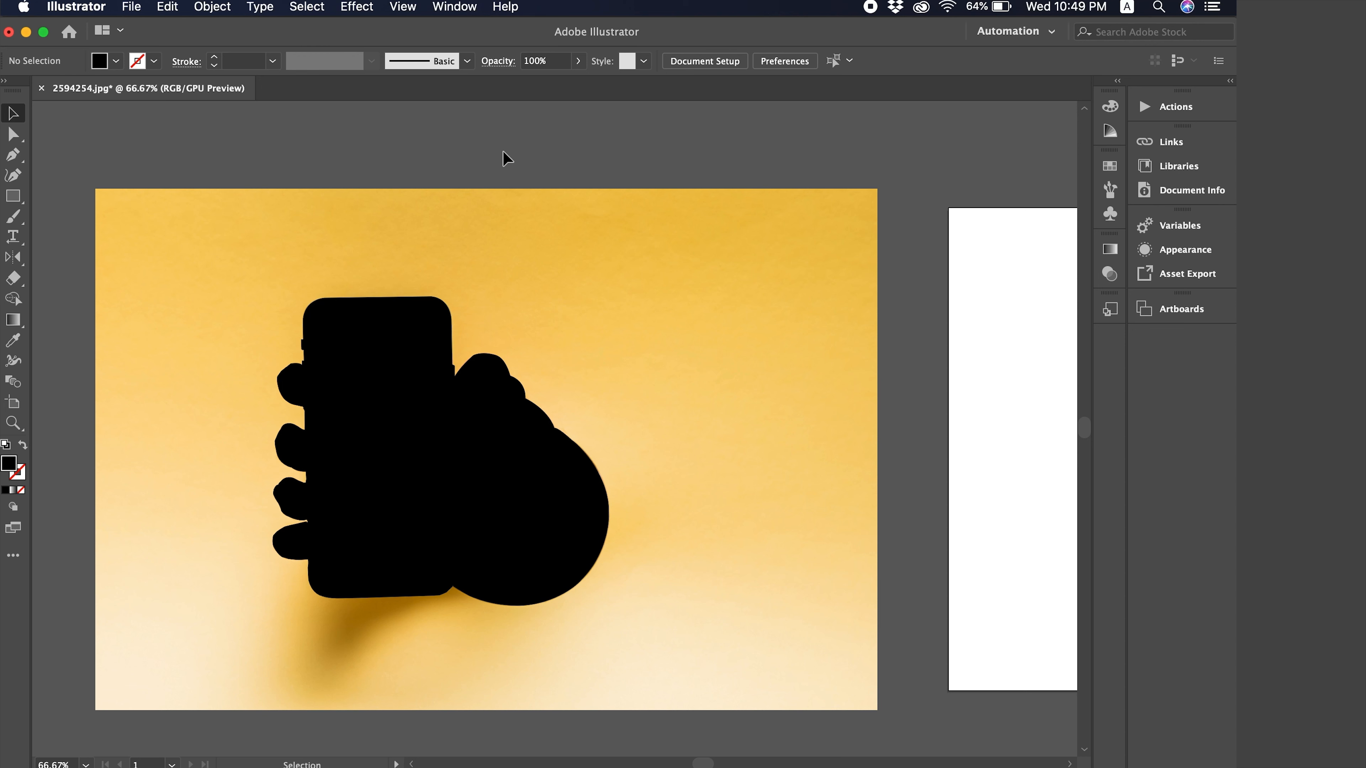
{"action": "left_click_drag", "start_coordinate": [485, 155], "coordinate": [366, 372]}
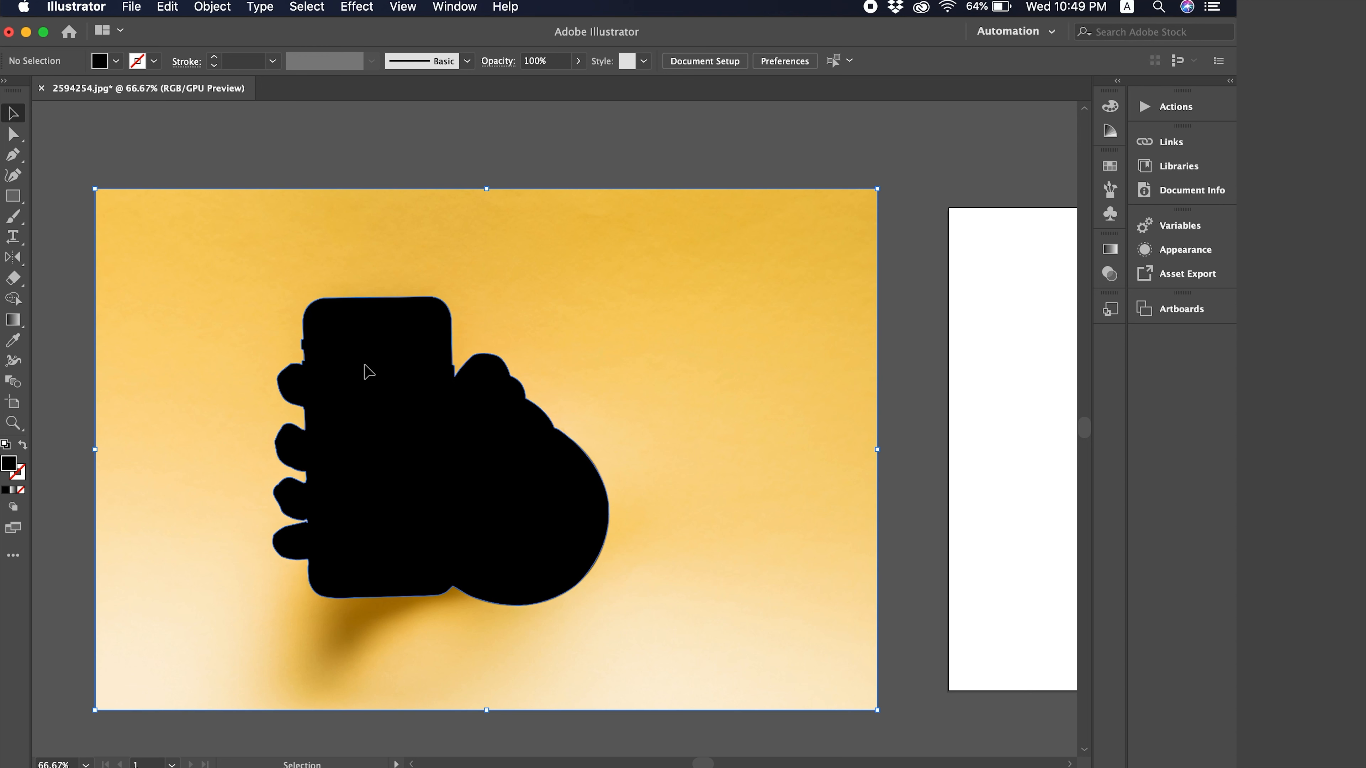
{"action": "left_click", "coordinate": [406, 134]}
{"action": "left_click", "coordinate": [363, 466]}
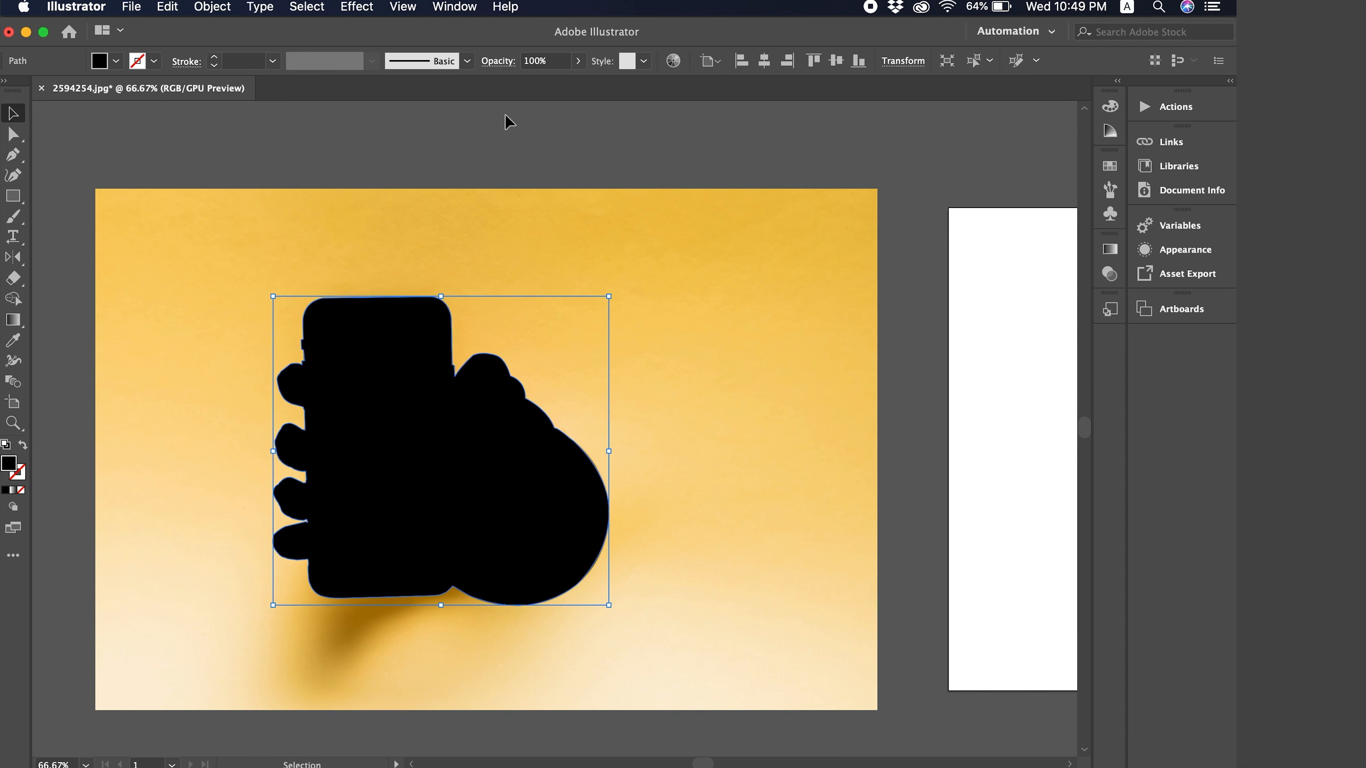
{"action": "left_click_drag", "start_coordinate": [502, 127], "coordinate": [224, 711]}
{"action": "left_click", "coordinate": [422, 141]}
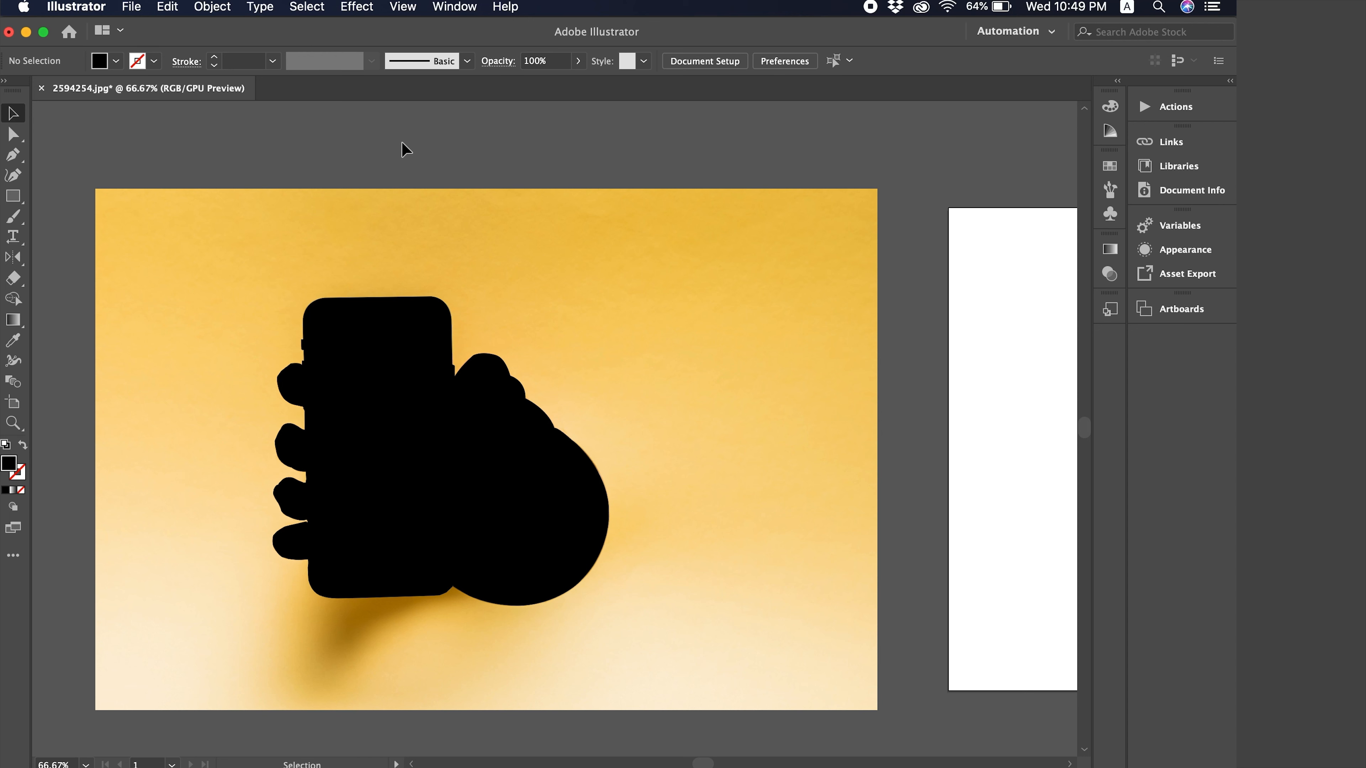
{"action": "left_click_drag", "start_coordinate": [404, 157], "coordinate": [217, 464]}
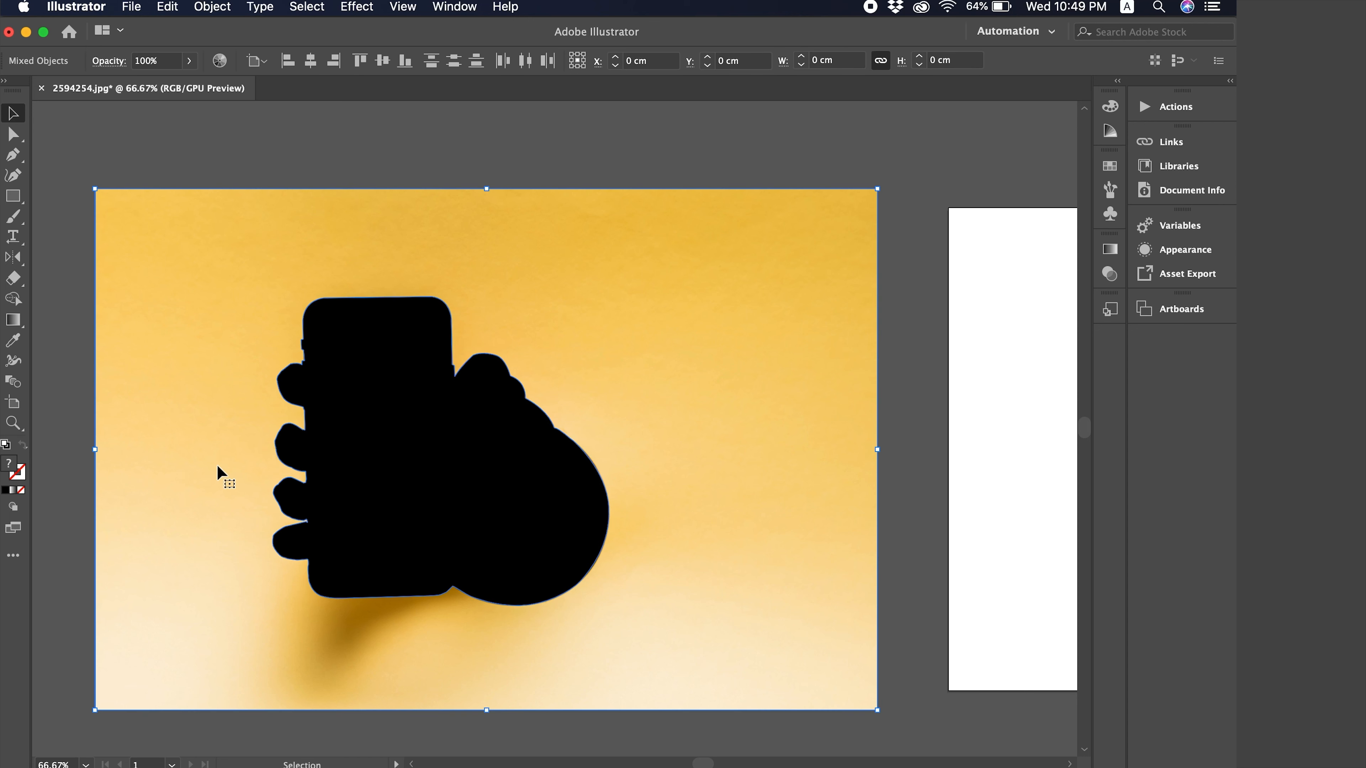
Try masking the photo with the black outline and examine the resulting cutout.
{"action": "key", "text": "a"}
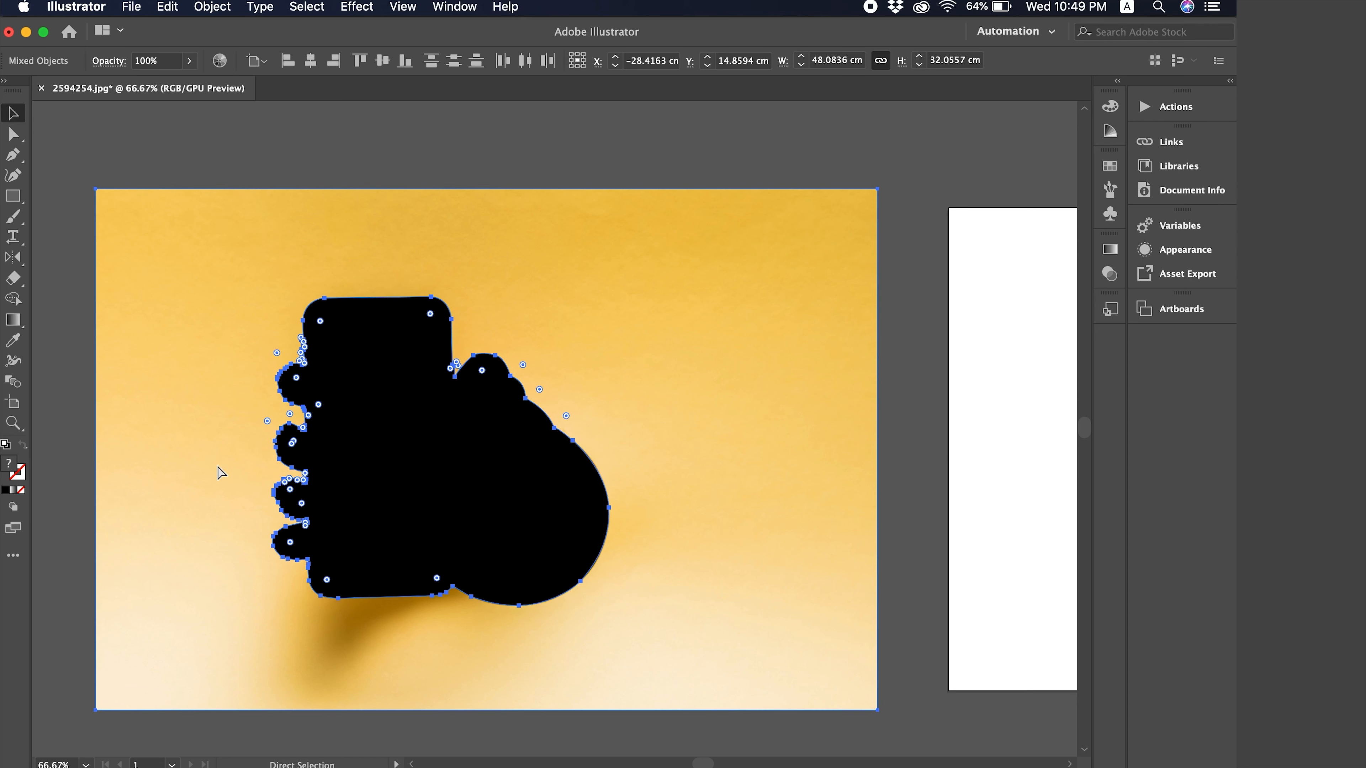
{"action": "key", "text": "super+7"}
{"action": "key", "text": "v"}
{"action": "left_click", "coordinate": [462, 238]}
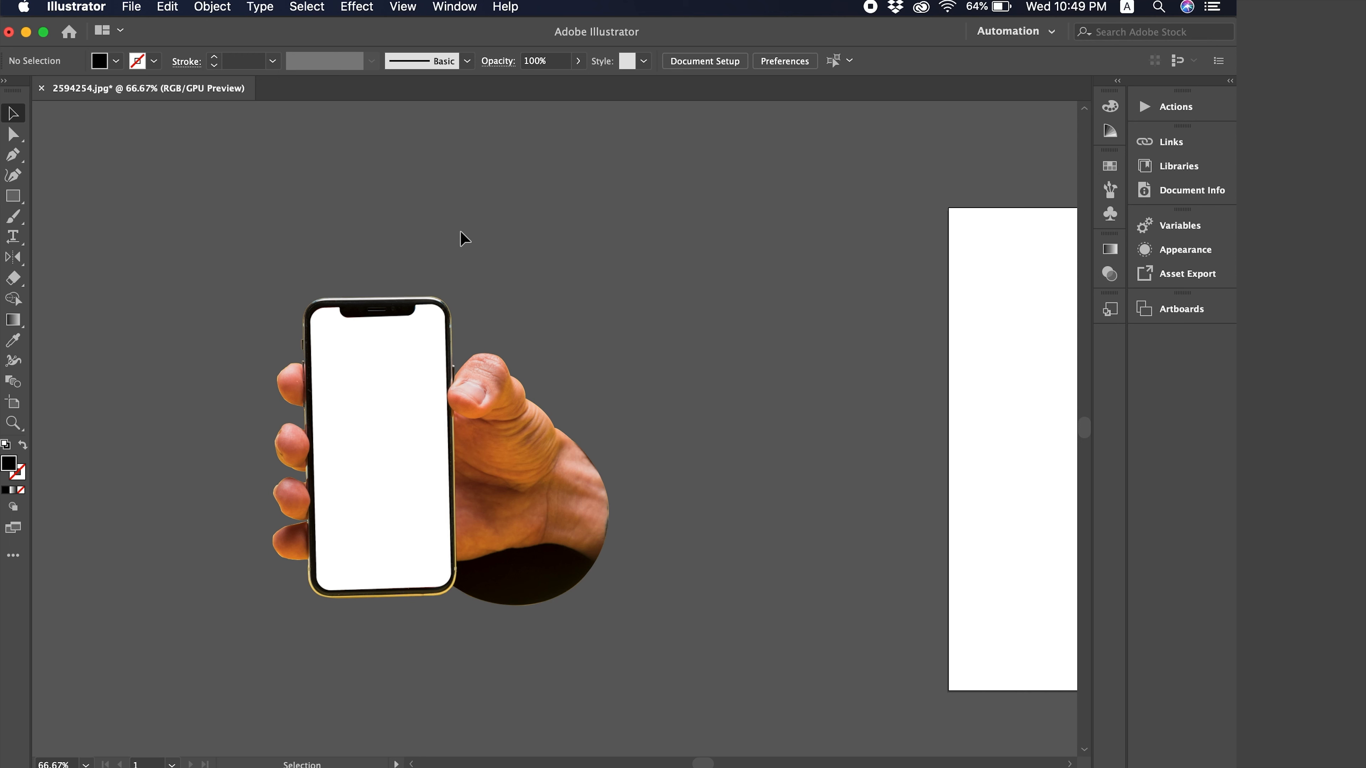
{"action": "key", "text": "super+minus"}
{"action": "key", "text": "super+minus"}
{"action": "key", "text": "super+plus"}
{"action": "key", "text": "super+plus"}
{"action": "key", "text": "super+plus"}
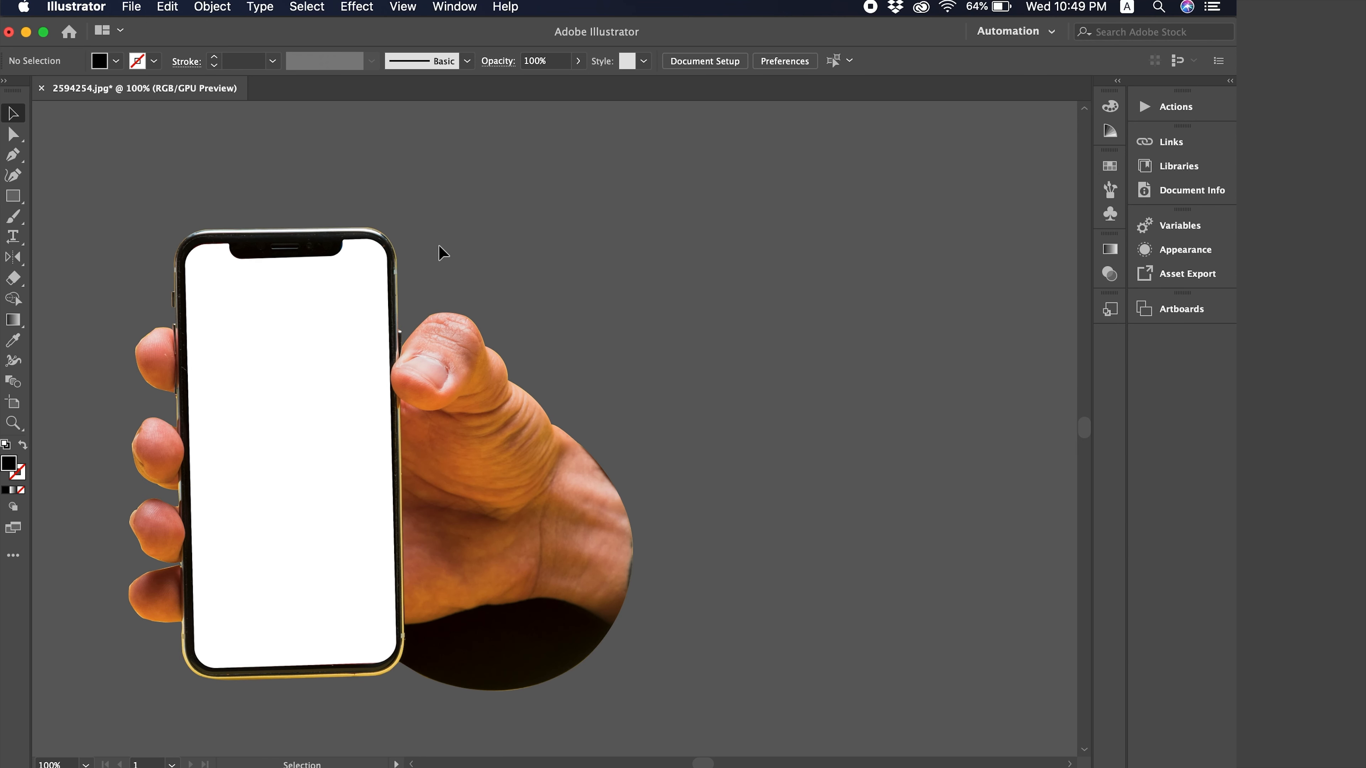
{"action": "key", "text": "super+z"}
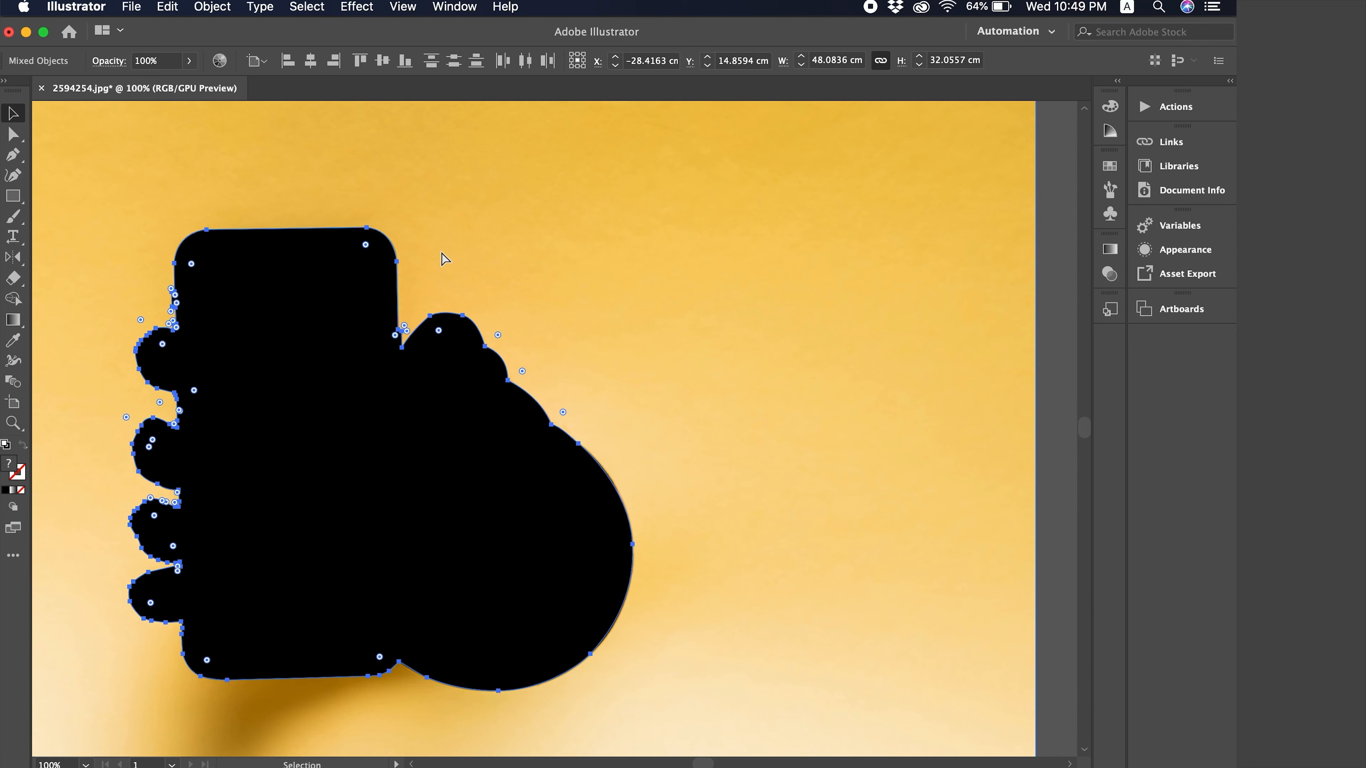
Make a clipping mask from the black outline and the photo, and deselect the result.
{"action": "key", "text": "super+minus"}
{"action": "left_click_drag", "start_coordinate": [438, 190], "coordinate": [536, 453]}
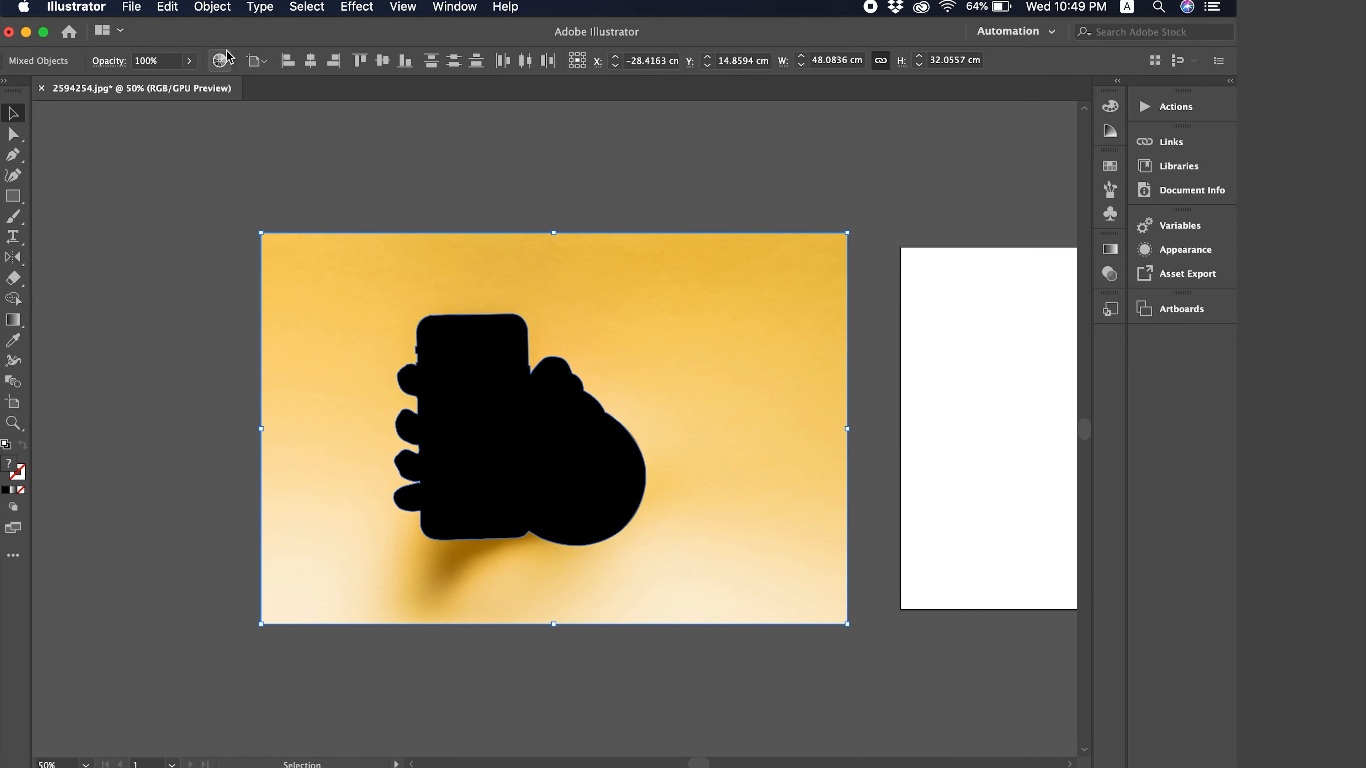
{"action": "left_click", "coordinate": [210, 7]}
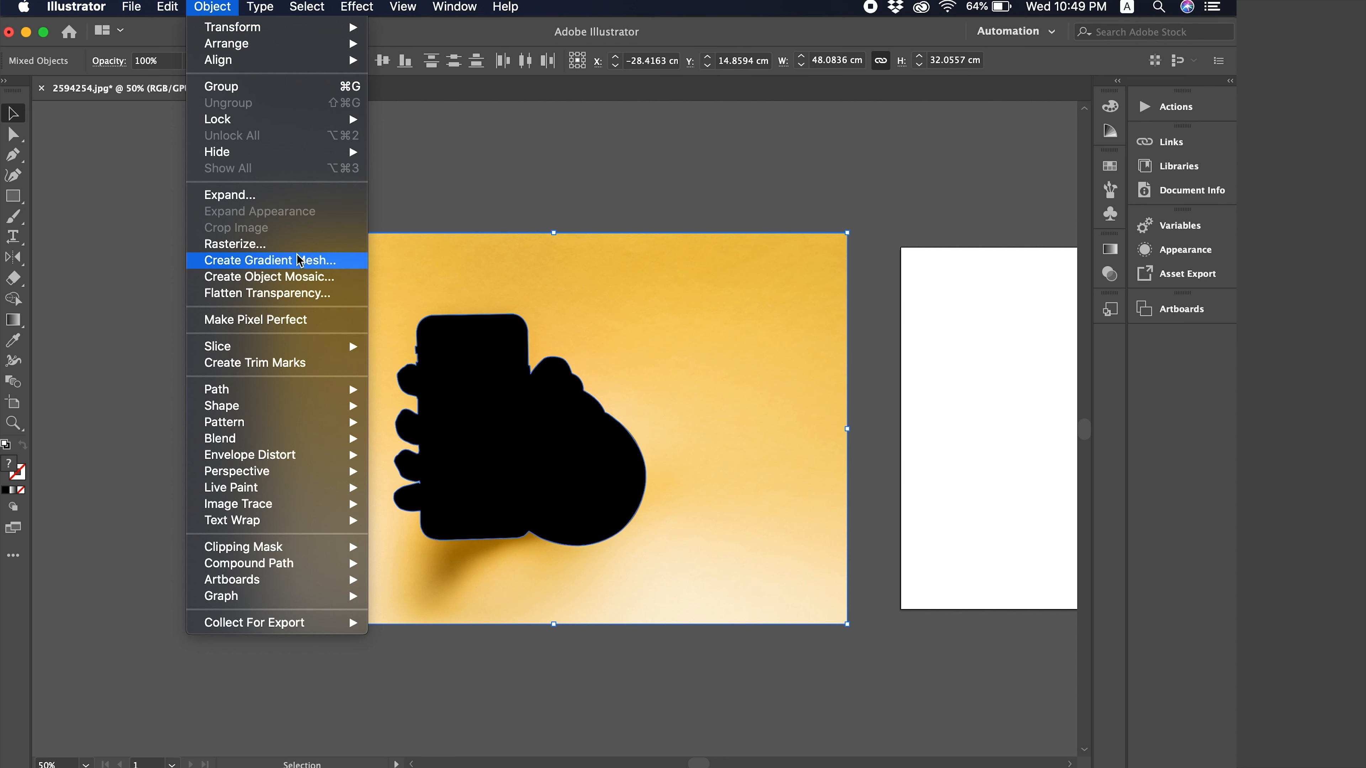
{"action": "mouse_move", "coordinate": [329, 426]}
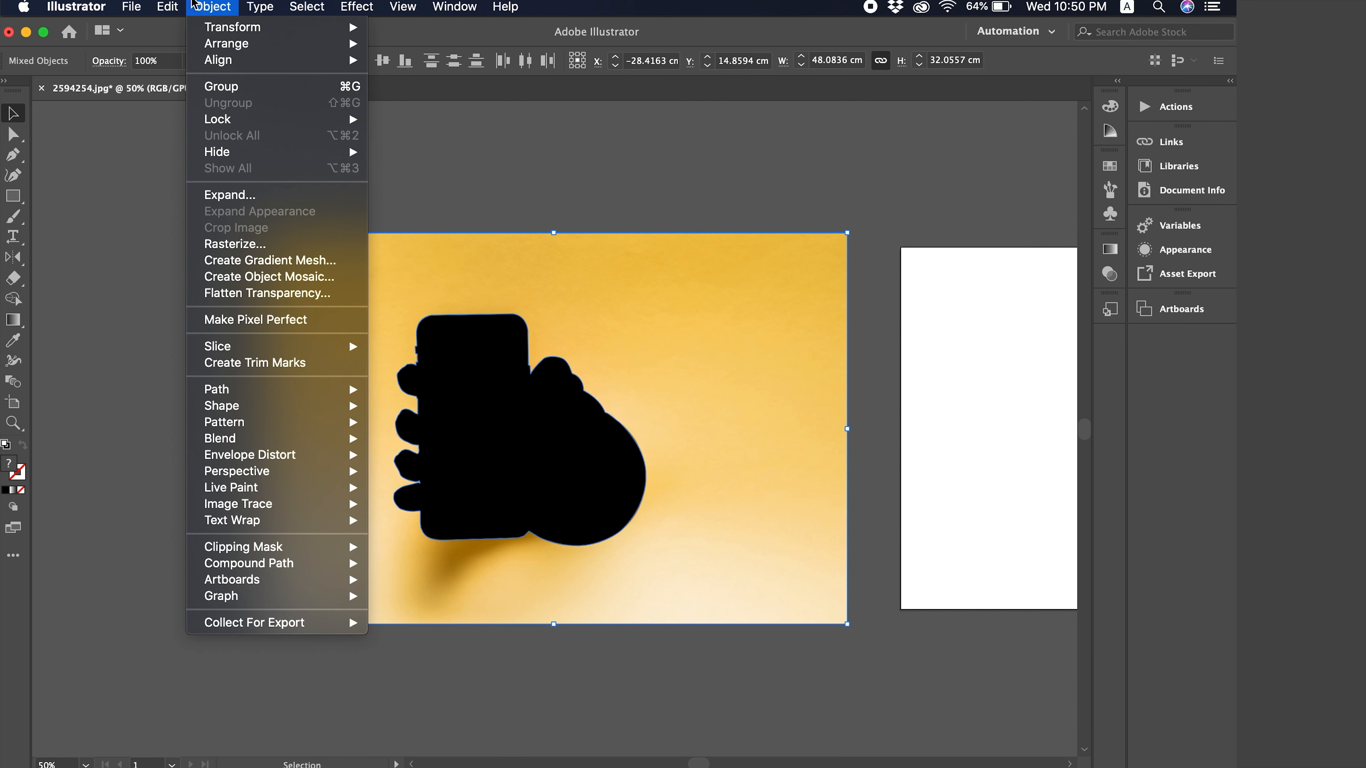
{"action": "mouse_move", "coordinate": [273, 557]}
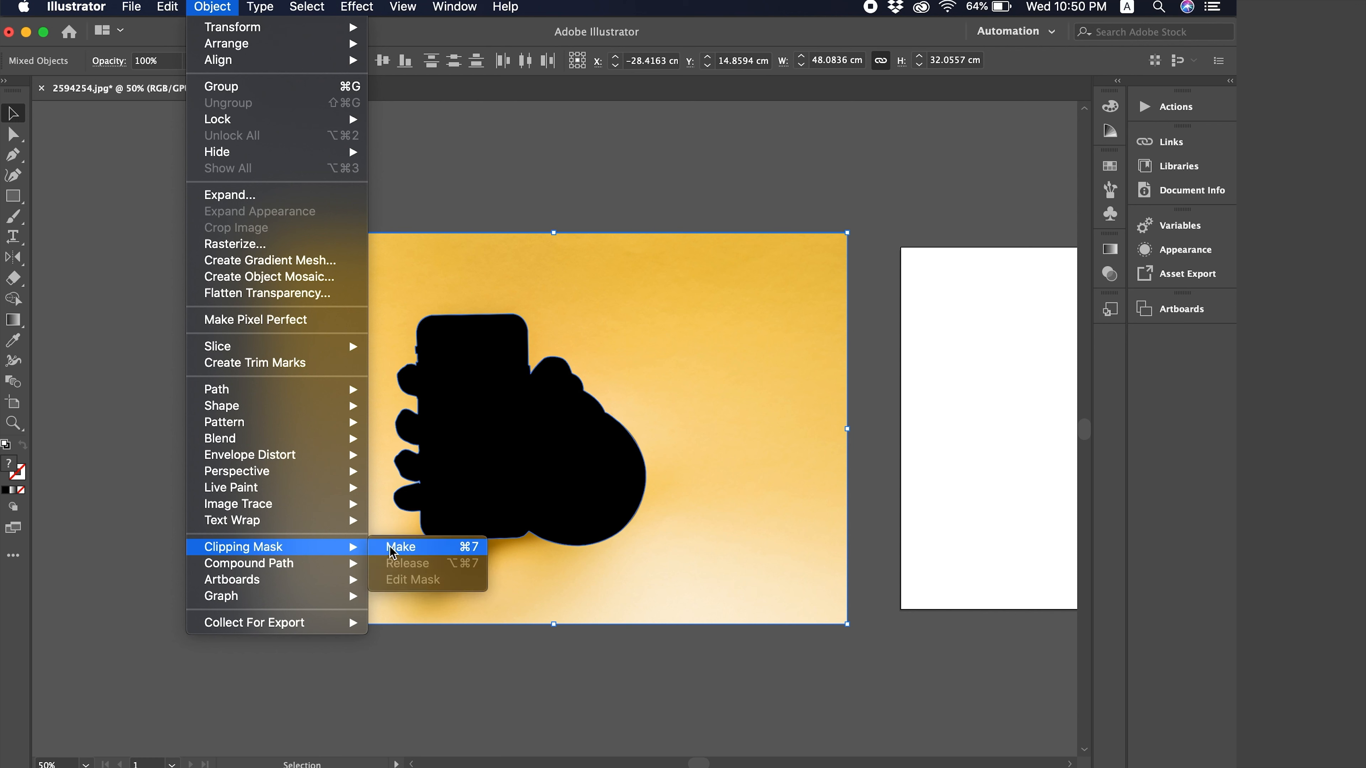
{"action": "left_click", "coordinate": [456, 548]}
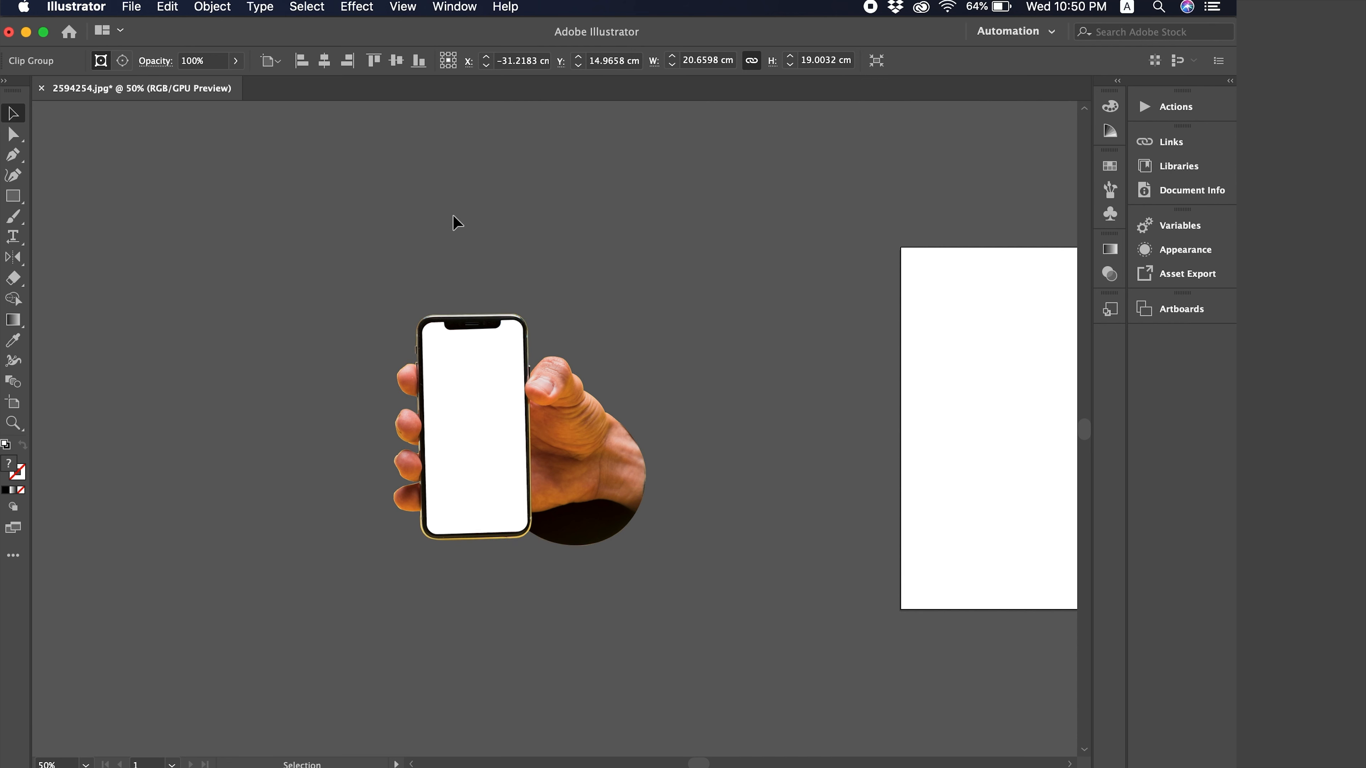
{"action": "key", "text": "super+shift+a"}
Examine the edges of the masked hand and phone up close and at overview scale.
{"action": "key", "text": "super+plus"}
{"action": "key", "text": "space"}
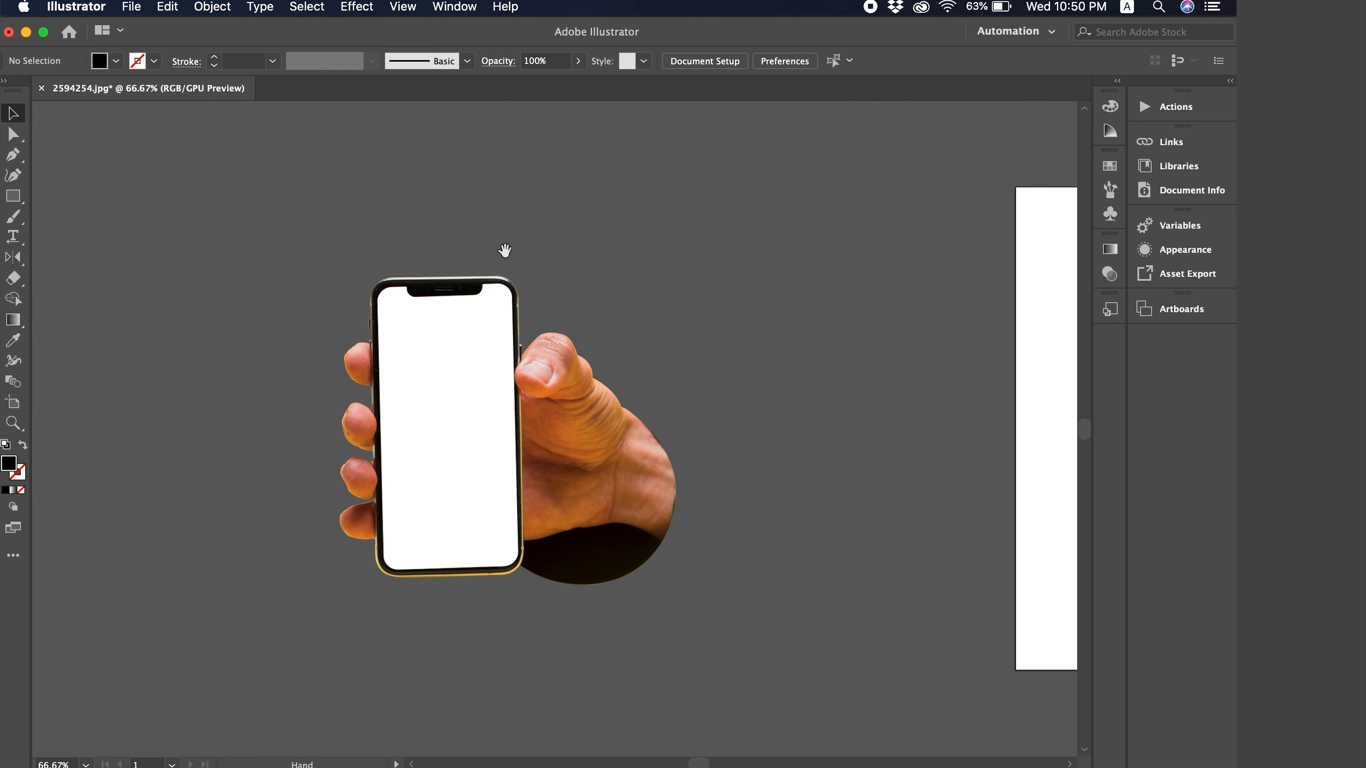
{"action": "left_click_drag", "start_coordinate": [504, 251], "coordinate": [613, 189]}
{"action": "key", "text": "super+minus"}
{"action": "key", "text": "super+plus"}
{"action": "key", "text": "super+plus"}
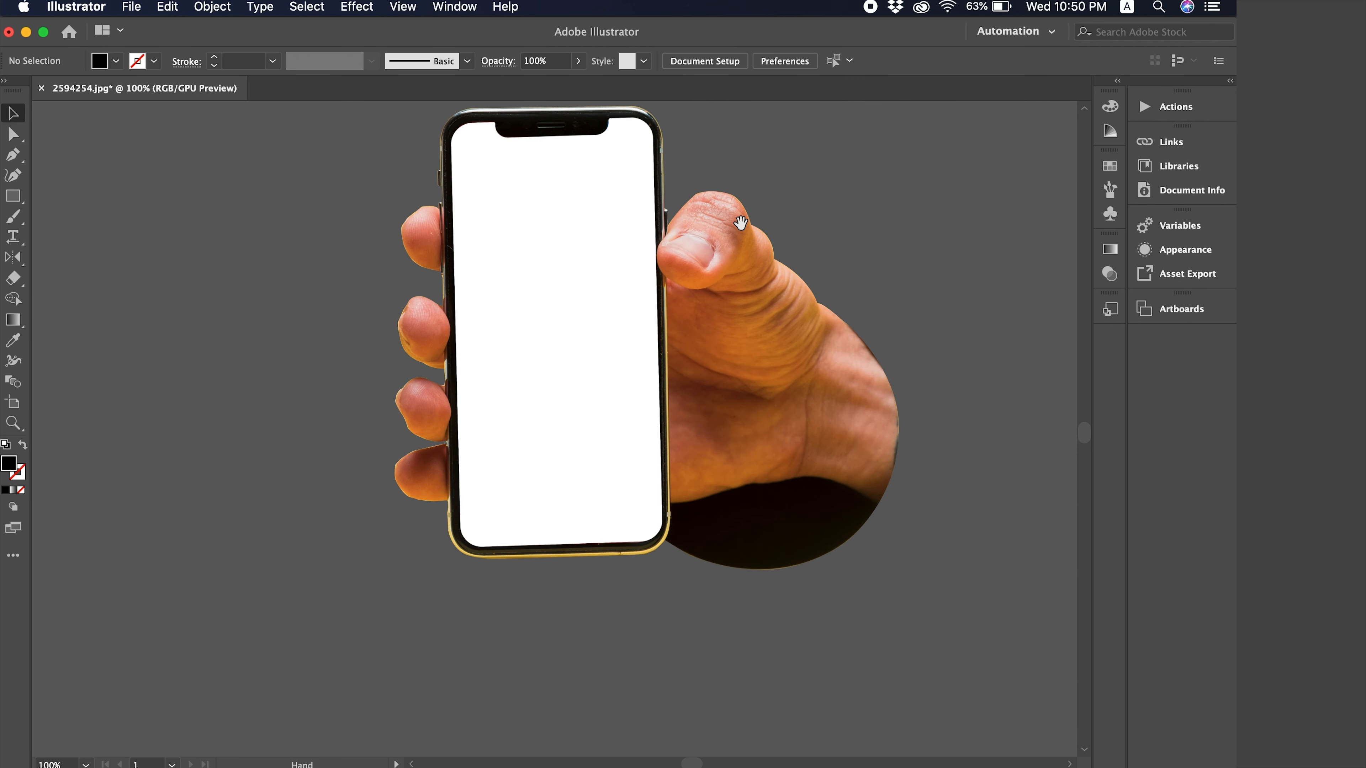
{"action": "key", "text": "space"}
{"action": "left_click_drag", "start_coordinate": [726, 215], "coordinate": [630, 276]}
{"action": "key", "text": "super+minus"}
{"action": "key", "text": "super+minus"}
{"action": "key", "text": "super+minus"}
{"action": "key", "text": "super+minus"}
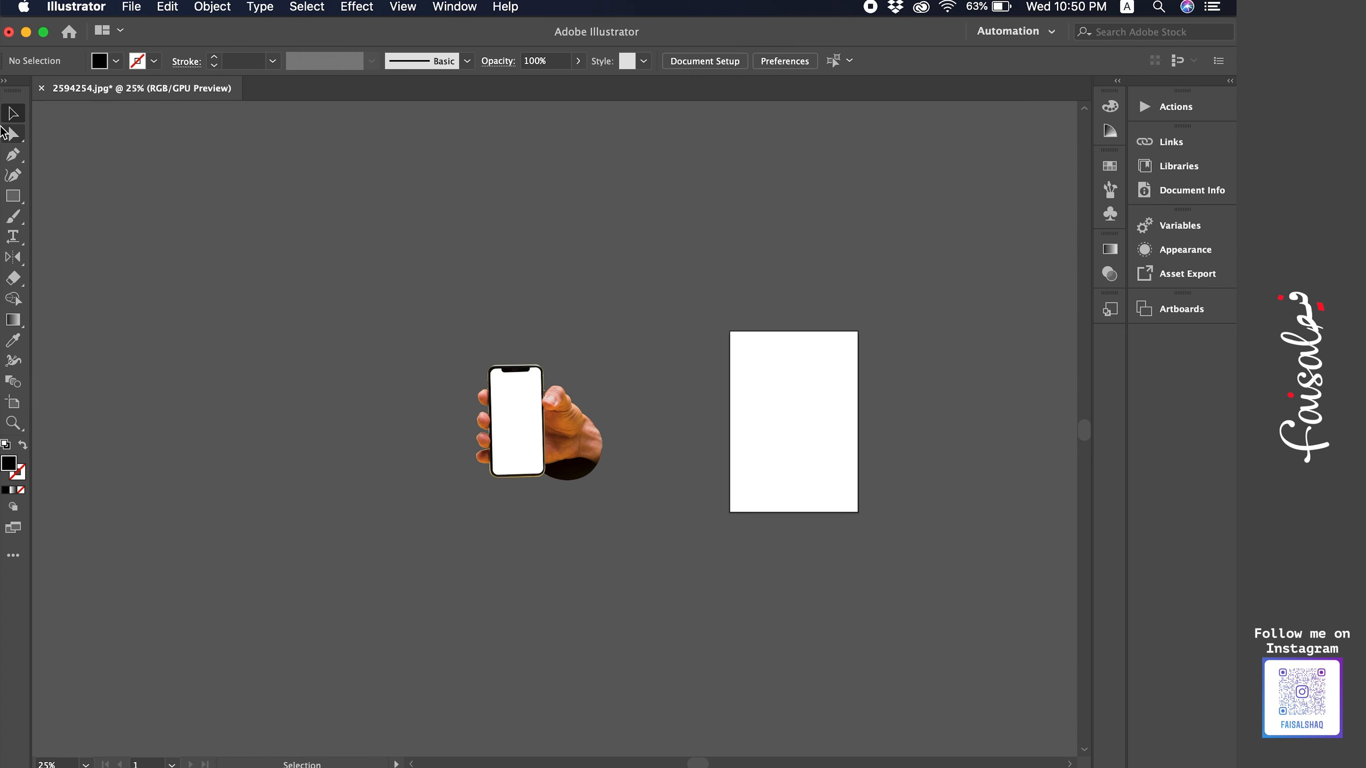
Try enlarging only the photo inside the clip group, selecting it with the Group Selection tool.
{"action": "left_click", "coordinate": [13, 134]}
{"action": "left_click", "coordinate": [39, 157]}
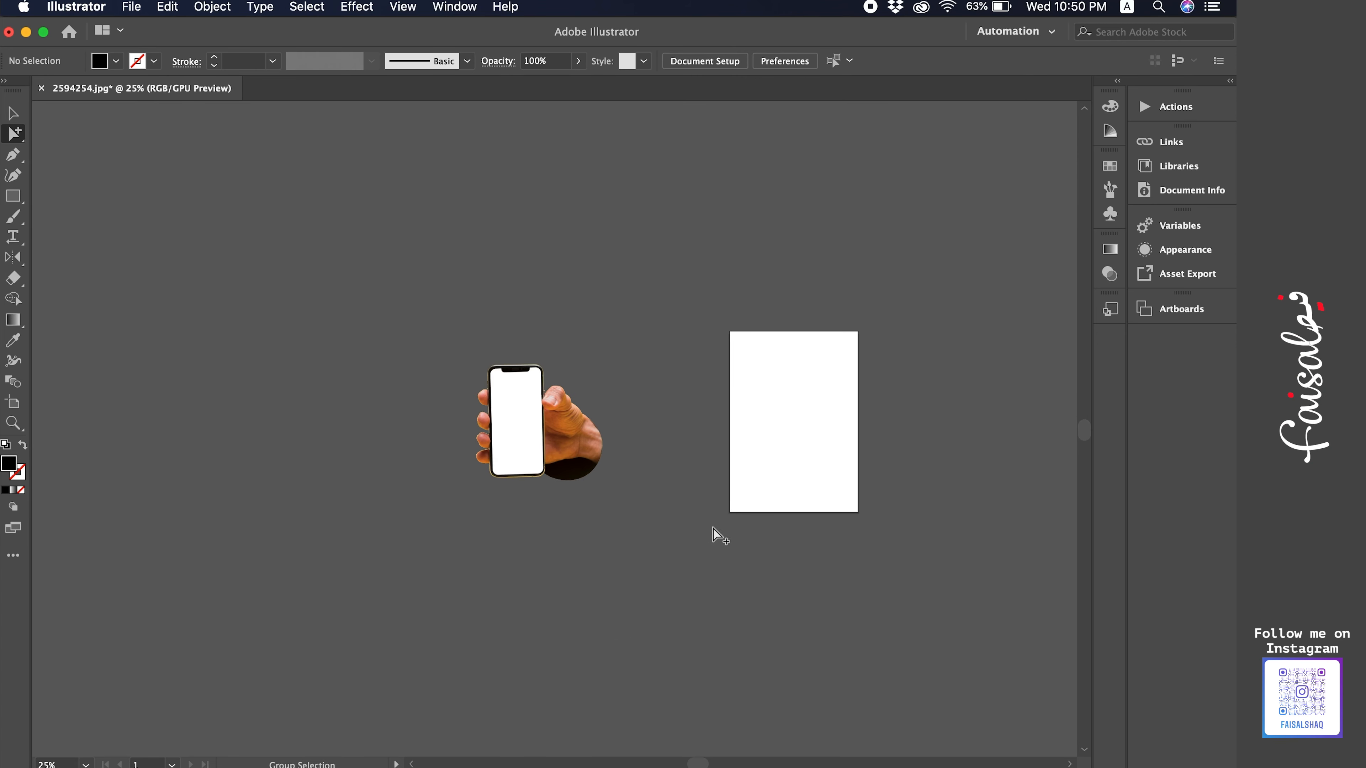
{"action": "left_click", "coordinate": [524, 434]}
{"action": "key", "text": "super+plus"}
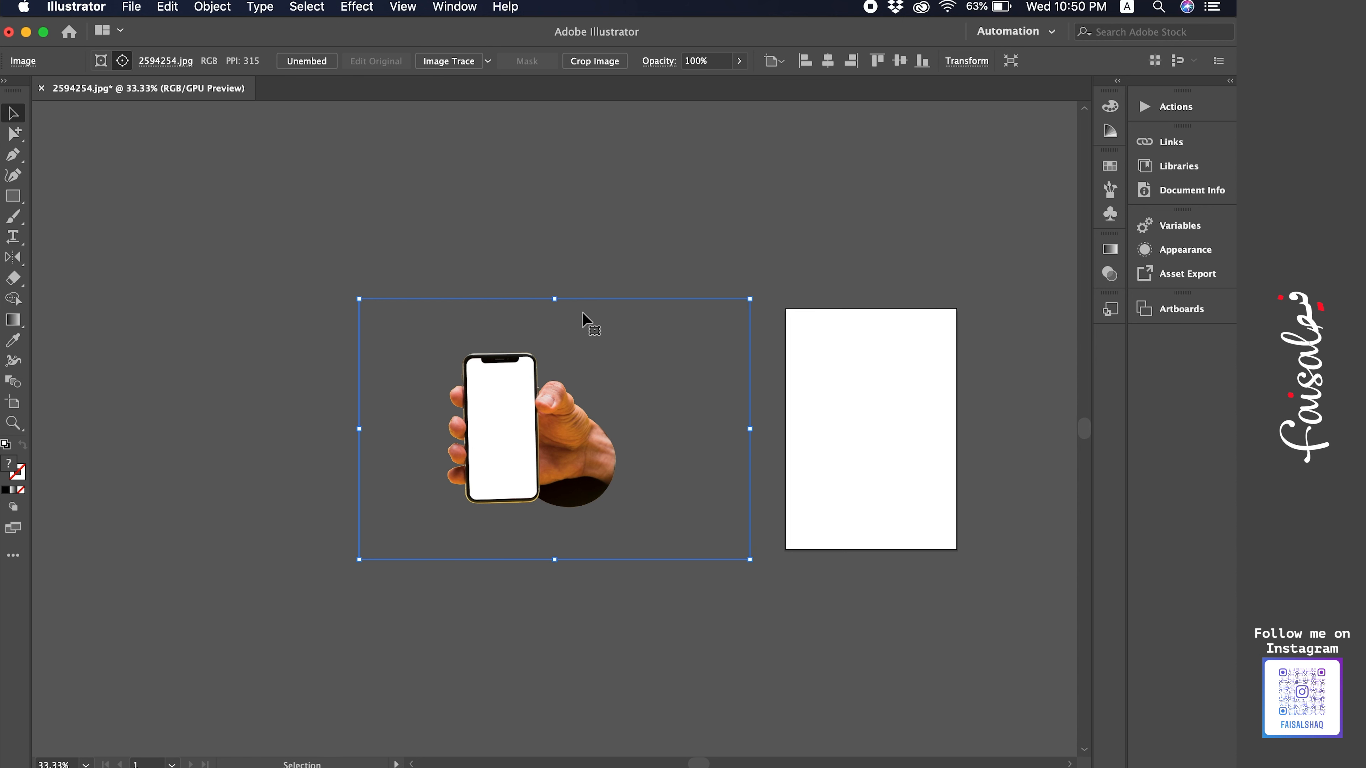
{"action": "key", "text": "v"}
{"action": "left_click_drag", "start_coordinate": [751, 300], "coordinate": [895, 204]}
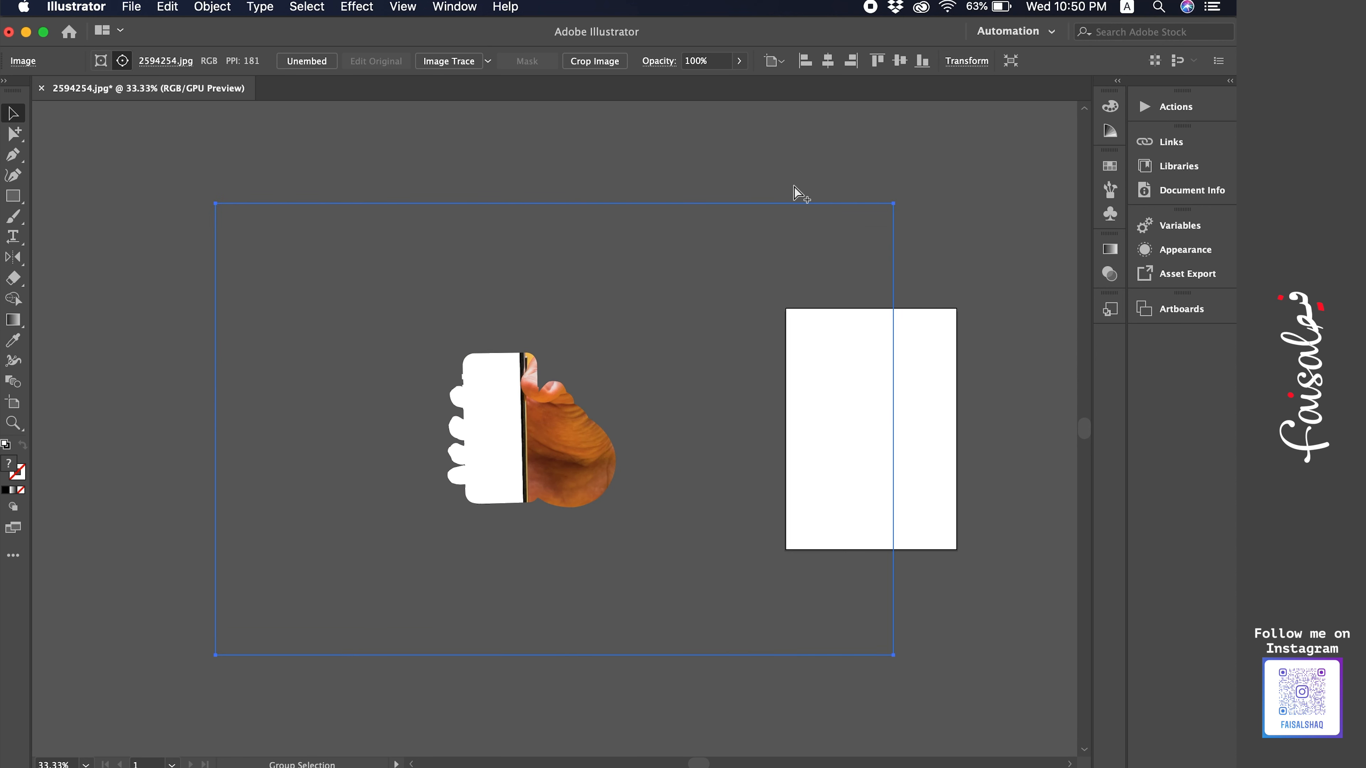
{"action": "key", "text": "super+z"}
Place a duplicate of the masked hand level with the original, on the side away from the artboard.
{"action": "left_click", "coordinate": [643, 224]}
{"action": "left_click_drag", "start_coordinate": [518, 271], "coordinate": [783, 168]}
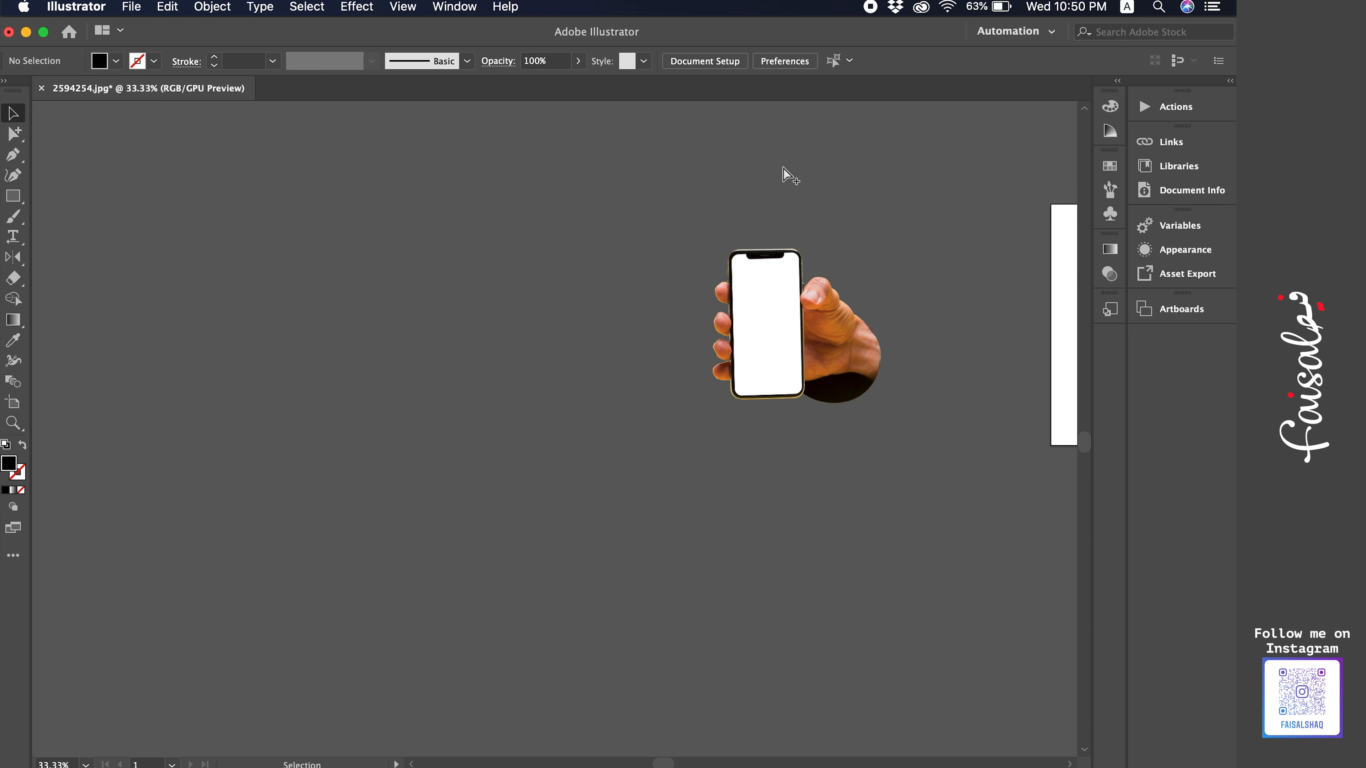
{"action": "key", "text": "super+minus"}
{"action": "left_click_drag", "start_coordinate": [695, 446], "coordinate": [697, 447]}
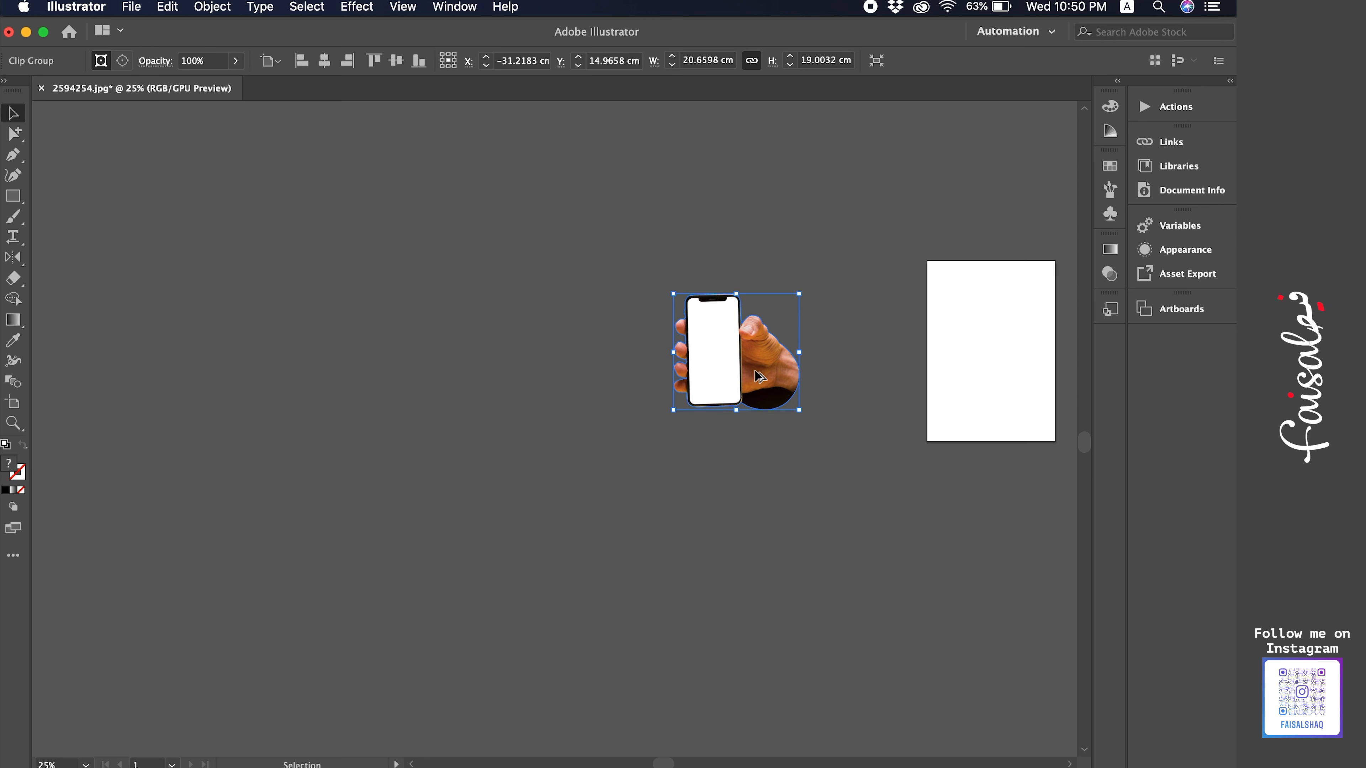
{"action": "left_click_drag", "start_coordinate": [753, 379], "coordinate": [556, 386]}
{"action": "left_click", "coordinate": [509, 199]}
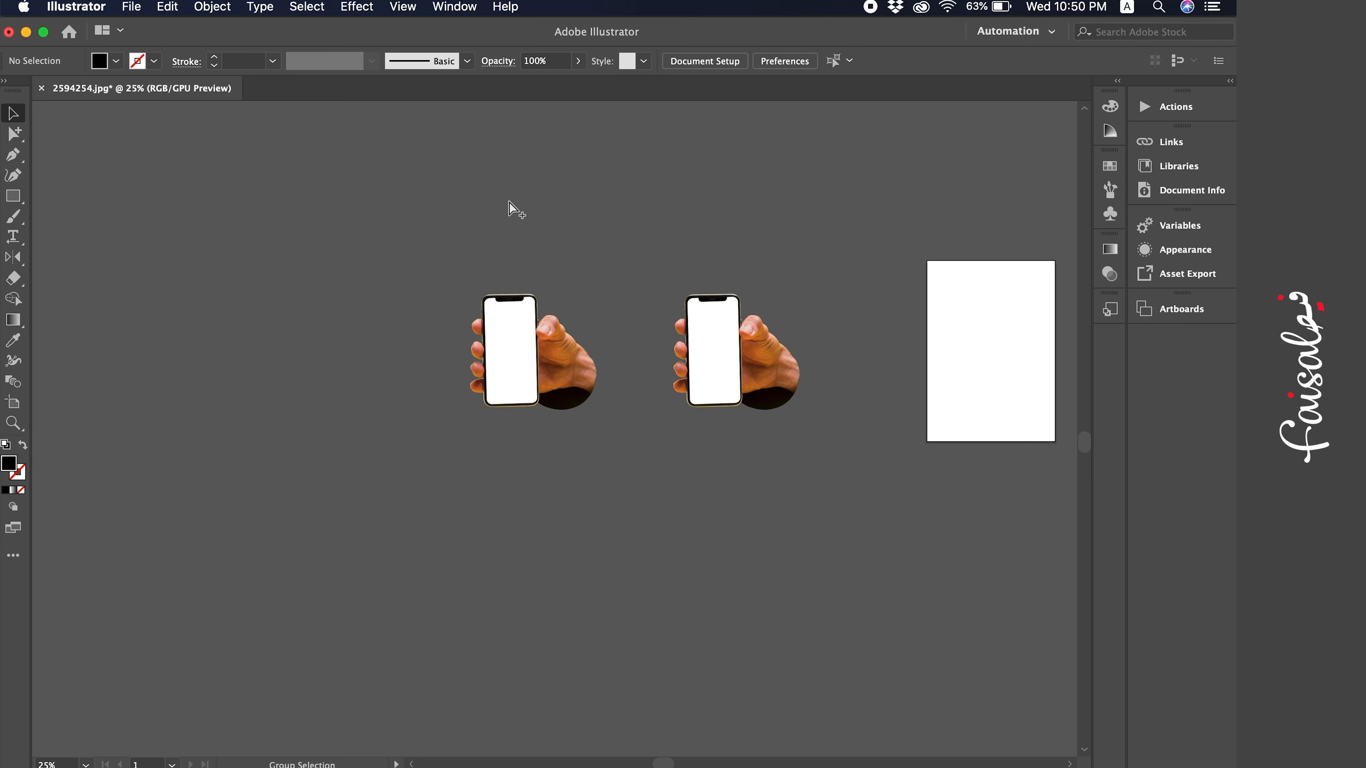
Release the clipping mask on the duplicated hand to bring back its full photo.
{"action": "key", "text": "super+equal"}
{"action": "key", "text": "space"}
{"action": "left_click_drag", "start_coordinate": [506, 199], "coordinate": [441, 458]}
{"action": "key", "text": "super+equal"}
{"action": "key", "text": "space"}
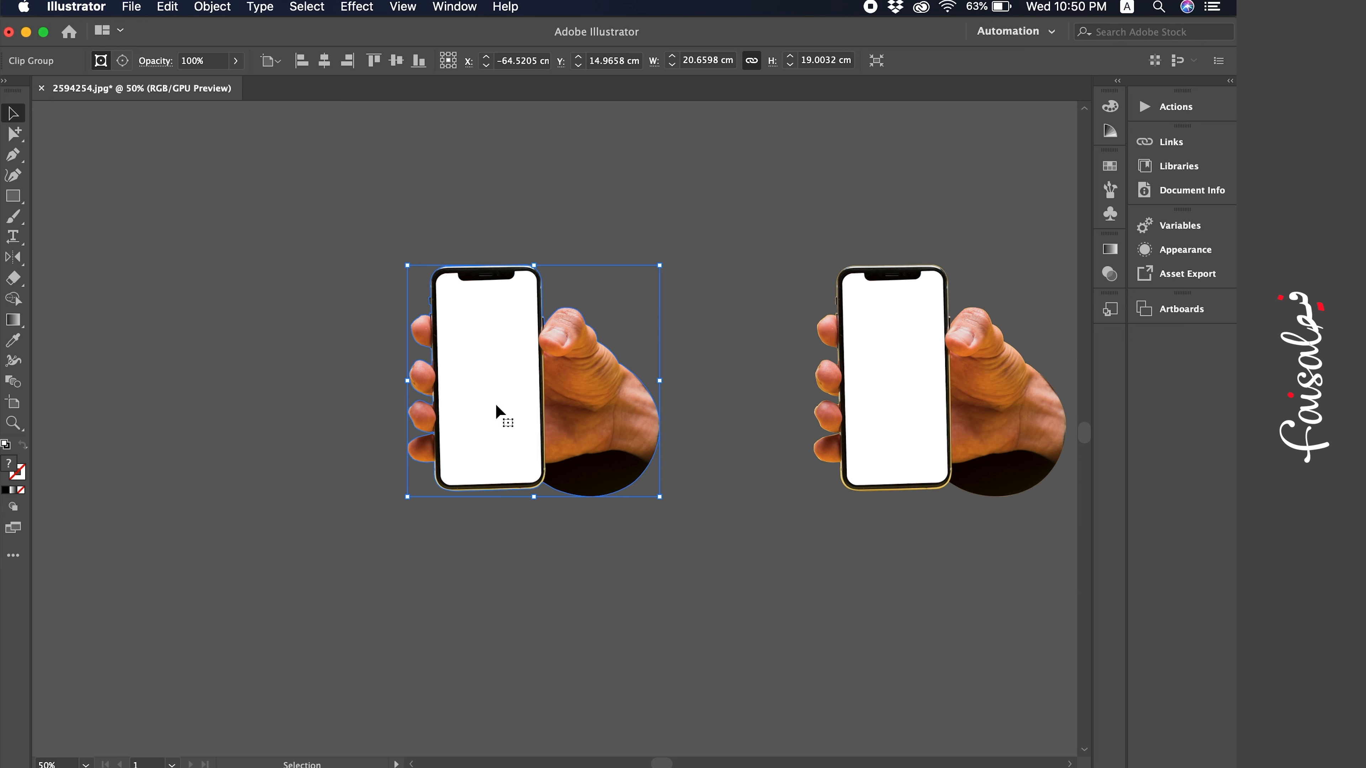
{"action": "right_click", "coordinate": [496, 408]}
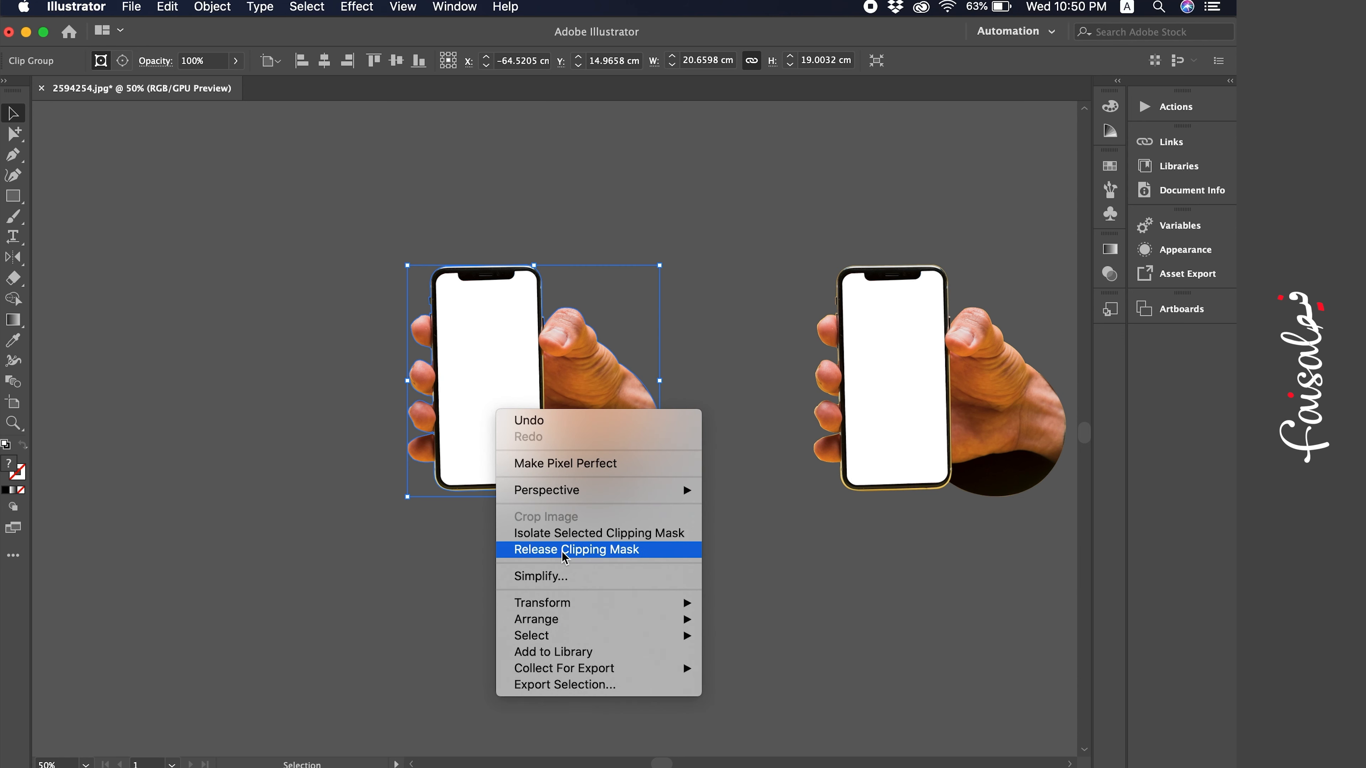
{"action": "left_click", "coordinate": [606, 554]}
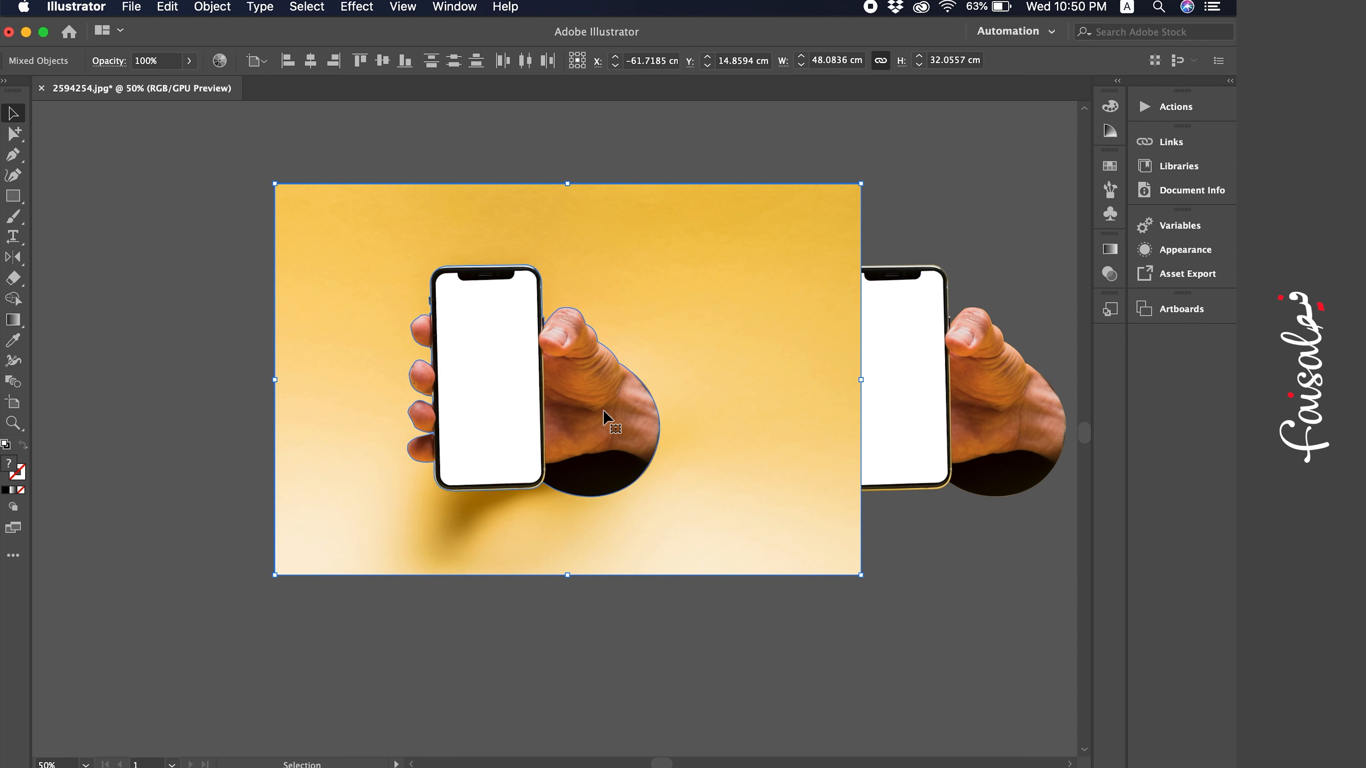
Move the released photo and its outline farther from the artboard, clear of the masked hand.
{"action": "left_click_drag", "start_coordinate": [604, 409], "coordinate": [455, 361]}
{"action": "left_click", "coordinate": [471, 160]}
{"action": "left_click_drag", "start_coordinate": [567, 148], "coordinate": [203, 184]}
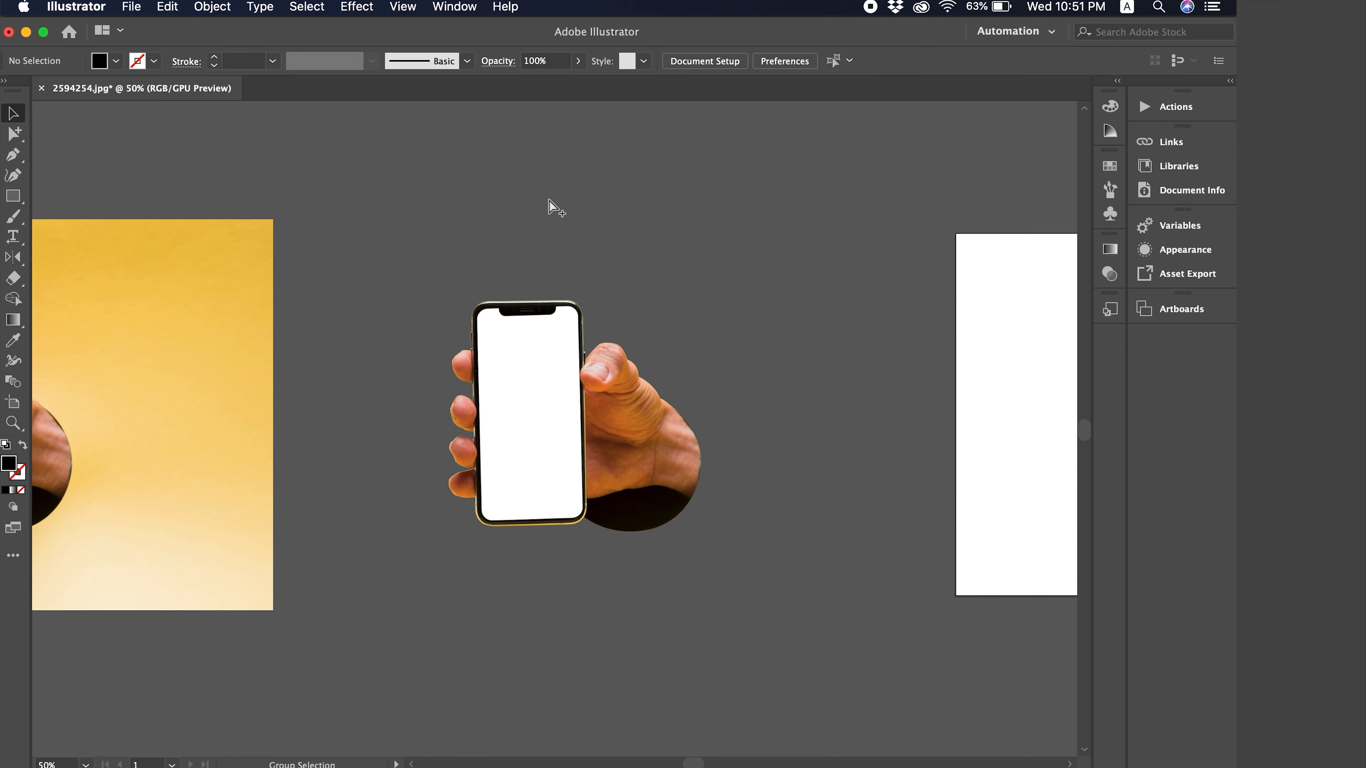
Draw a nearly square black rectangle enclosing the masked hand and send it to the back.
{"action": "key", "text": "super+minus"}
{"action": "scroll", "coordinate": [591, 209], "scroll_direction": "right", "scroll_amount": 2}
{"action": "left_click", "coordinate": [554, 407]}
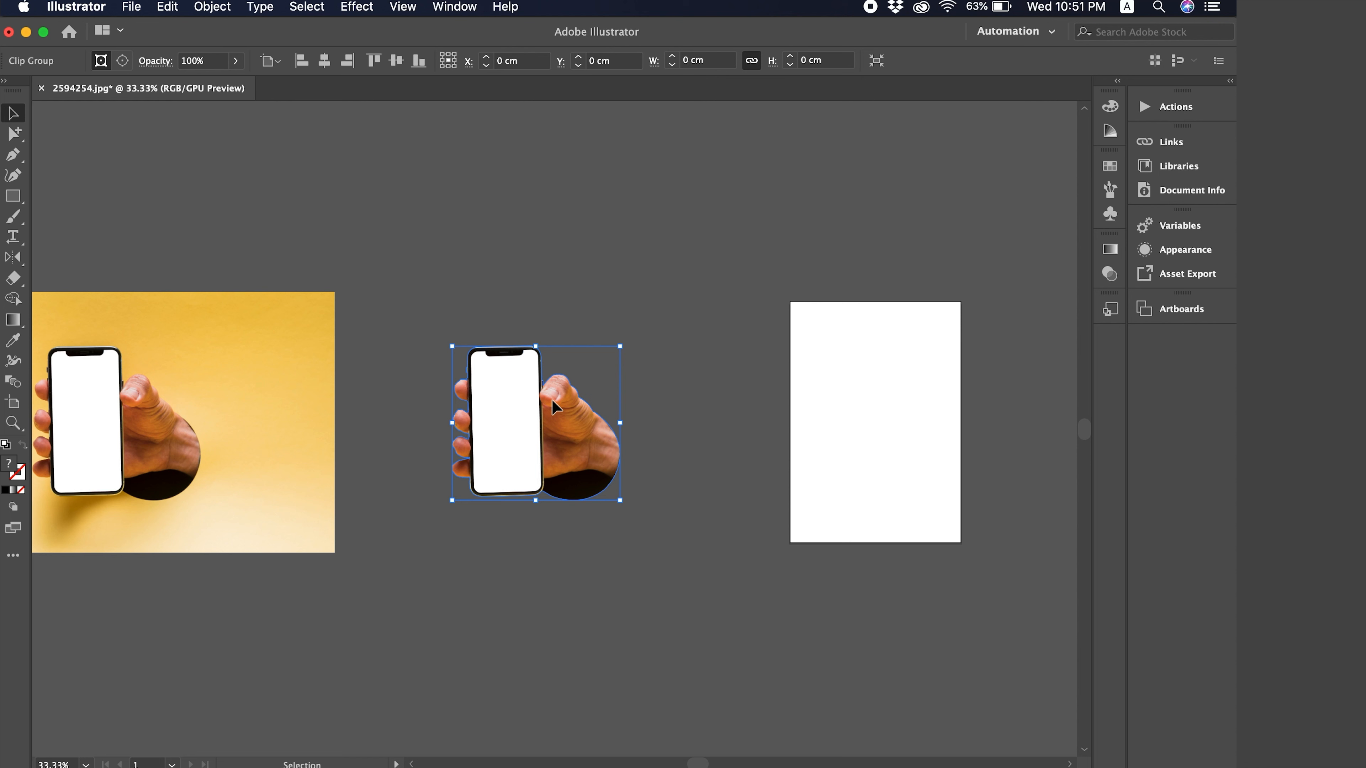
{"action": "left_click", "coordinate": [510, 293]}
{"action": "left_click", "coordinate": [14, 198]}
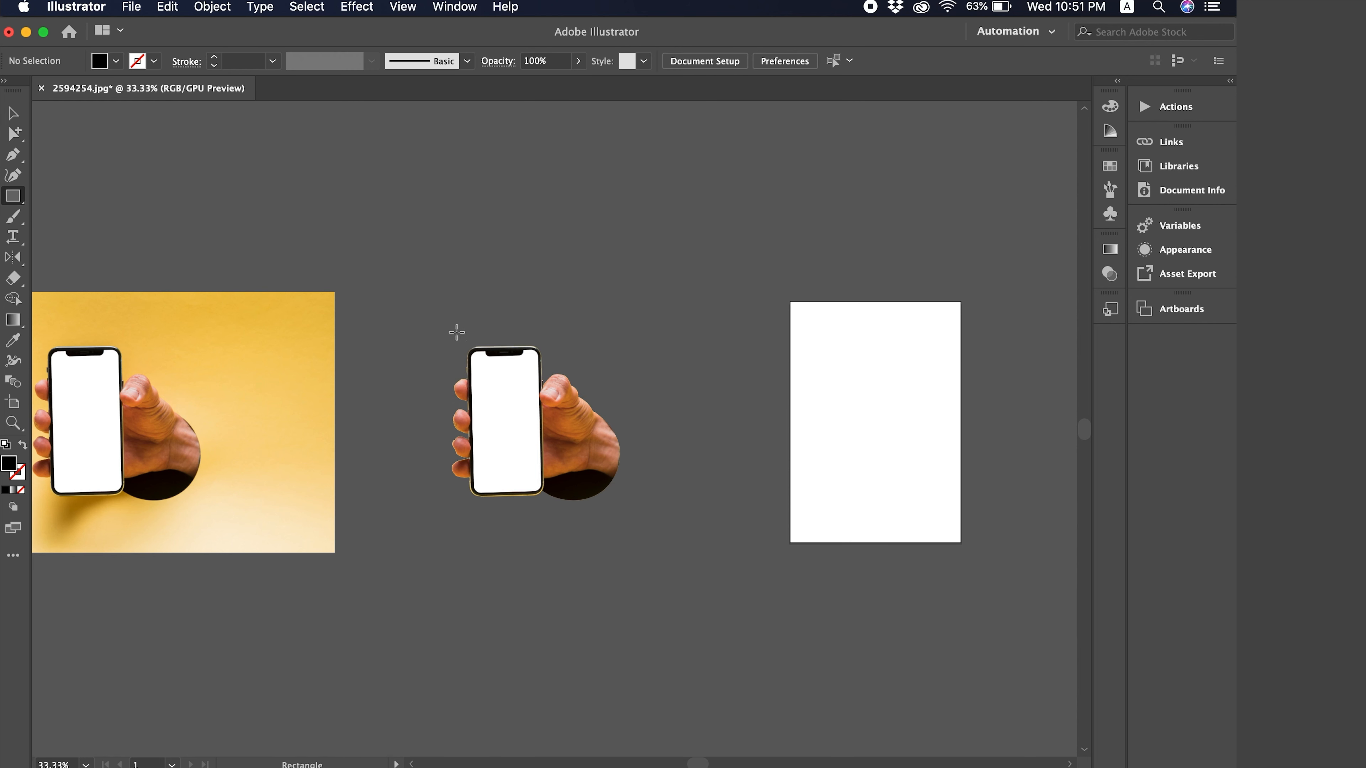
{"action": "mouse_move", "coordinate": [403, 293]}
{"action": "left_mouse_down"}
{"action": "mouse_move", "coordinate": [561, 531]}
{"action": "mouse_move", "coordinate": [664, 548]}
{"action": "left_mouse_up"}
{"action": "key", "text": "v"}
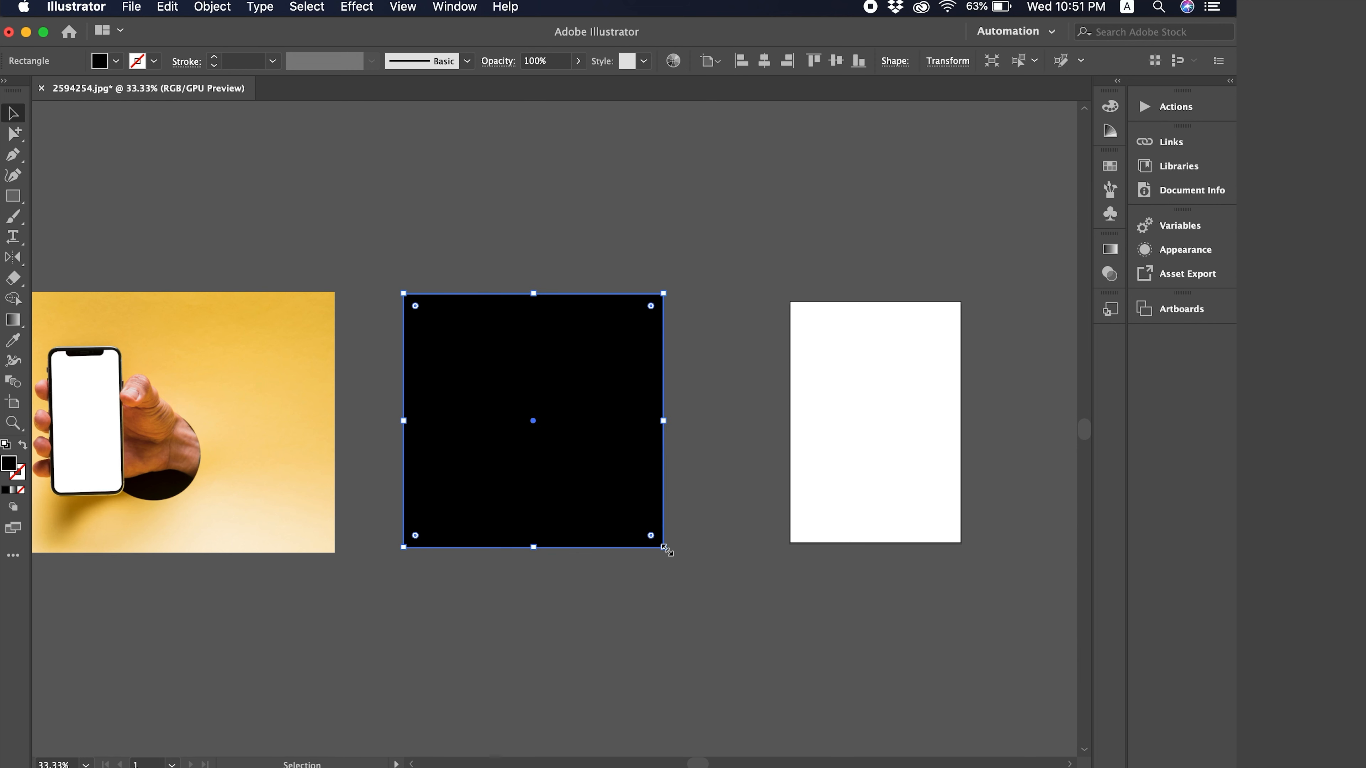
{"action": "key", "text": "super+shift+bracketleft"}
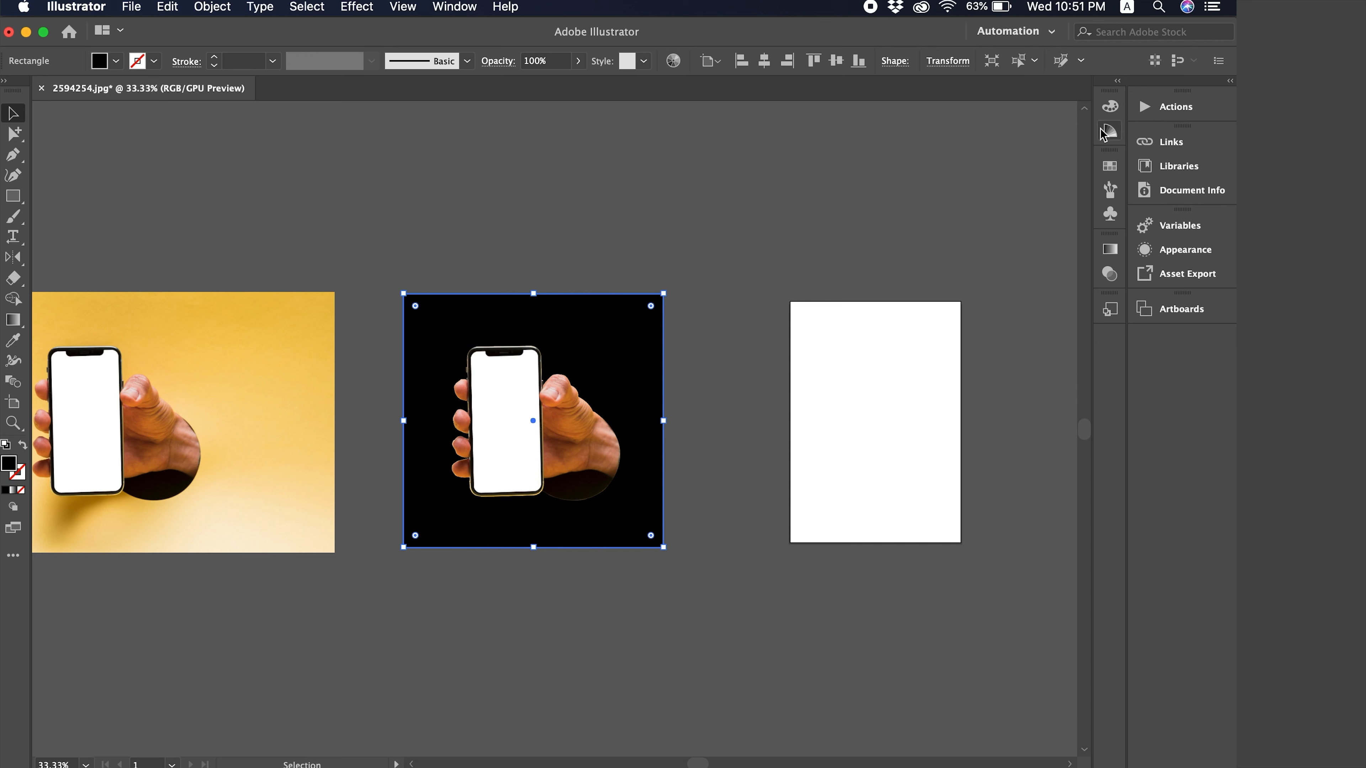
Fill the rectangle with a white-to-black linear gradient and bring both stops inward, the black one to 66.88%.
{"action": "left_click", "coordinate": [1110, 111]}
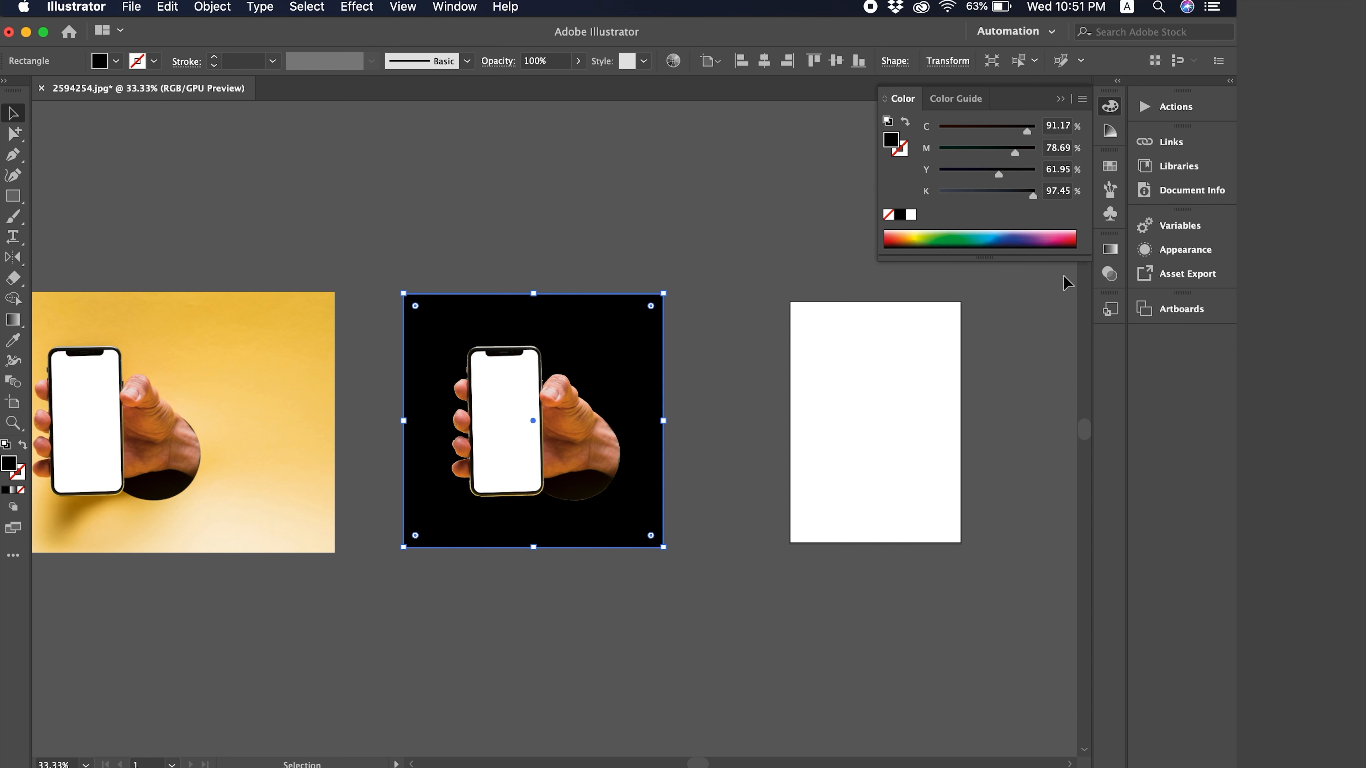
{"action": "key", "text": "period"}
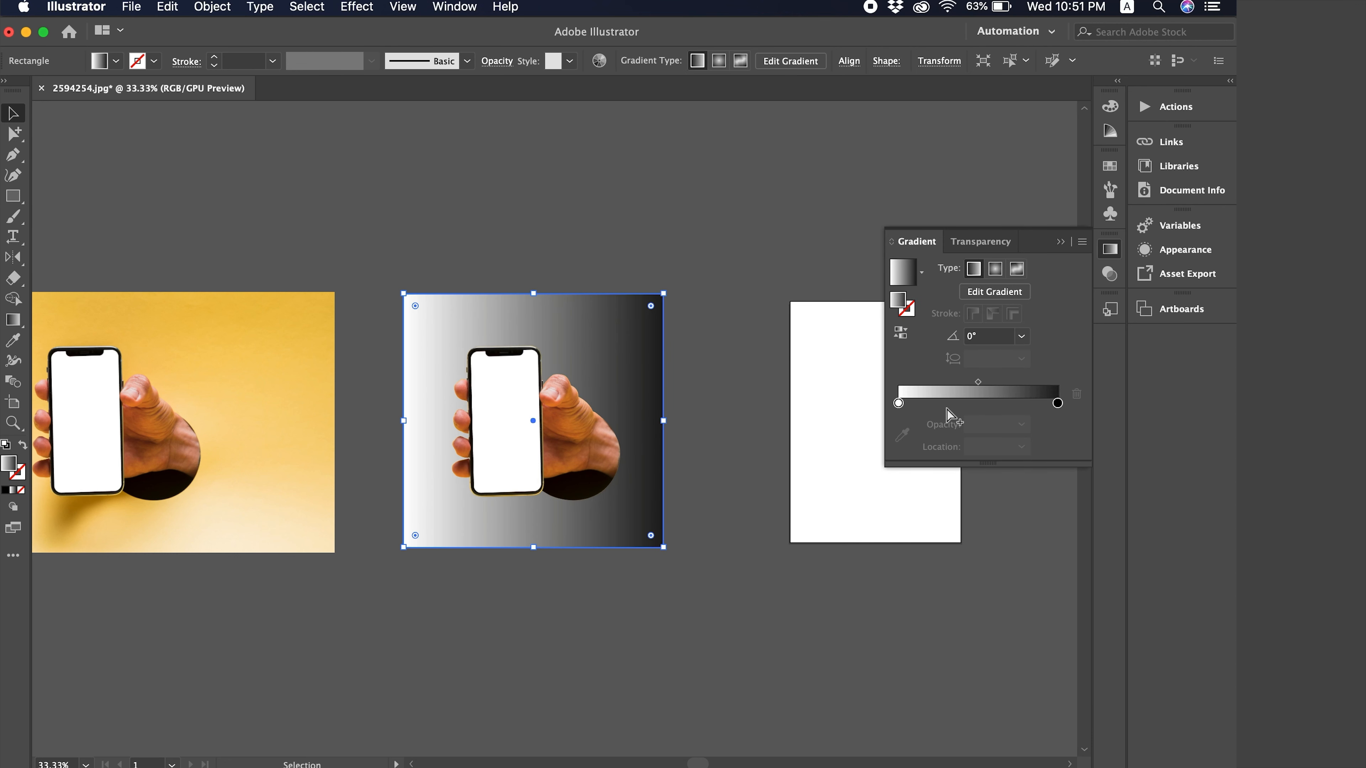
{"action": "left_click", "coordinate": [12, 319]}
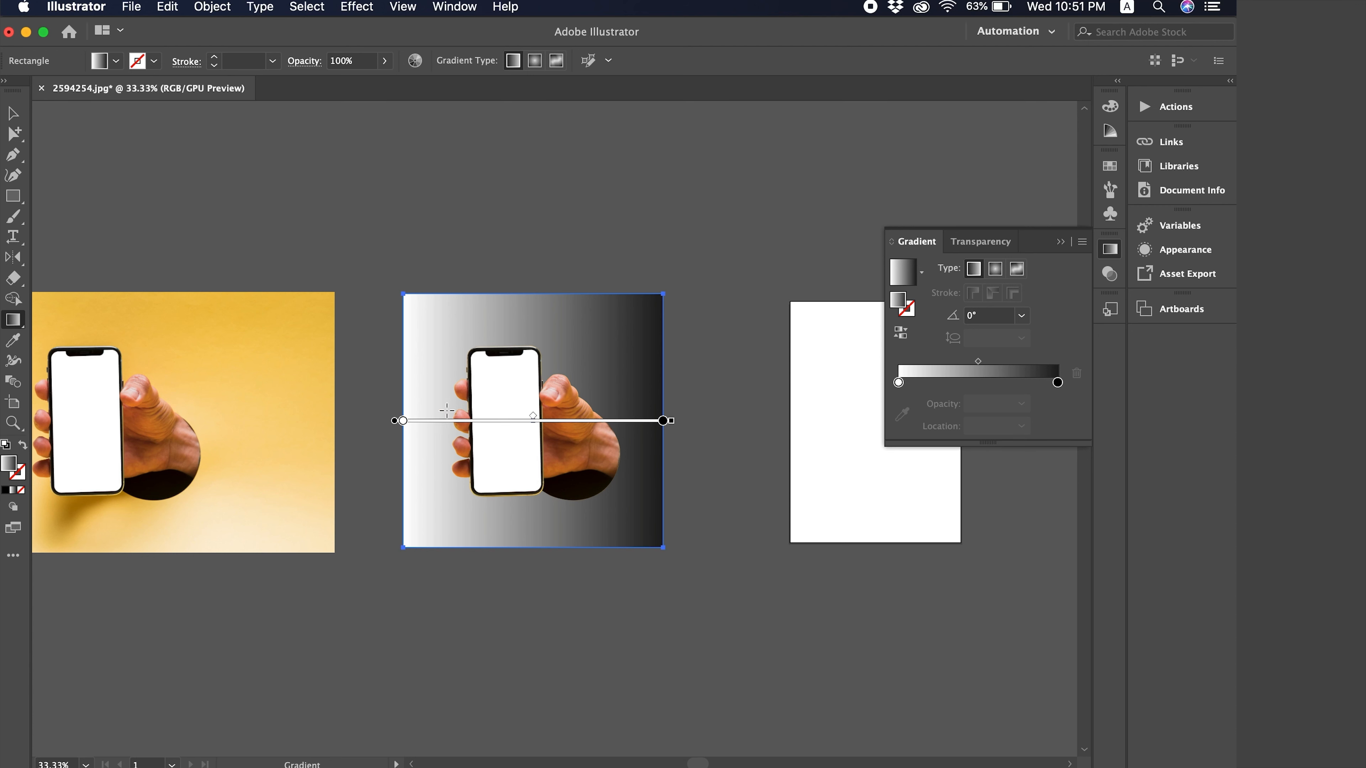
{"action": "mouse_move", "coordinate": [402, 425]}
{"action": "left_mouse_down"}
{"action": "mouse_move", "coordinate": [421, 366]}
{"action": "mouse_move", "coordinate": [501, 323]}
{"action": "left_mouse_up"}
{"action": "left_click_drag", "start_coordinate": [663, 420], "coordinate": [575, 420]}
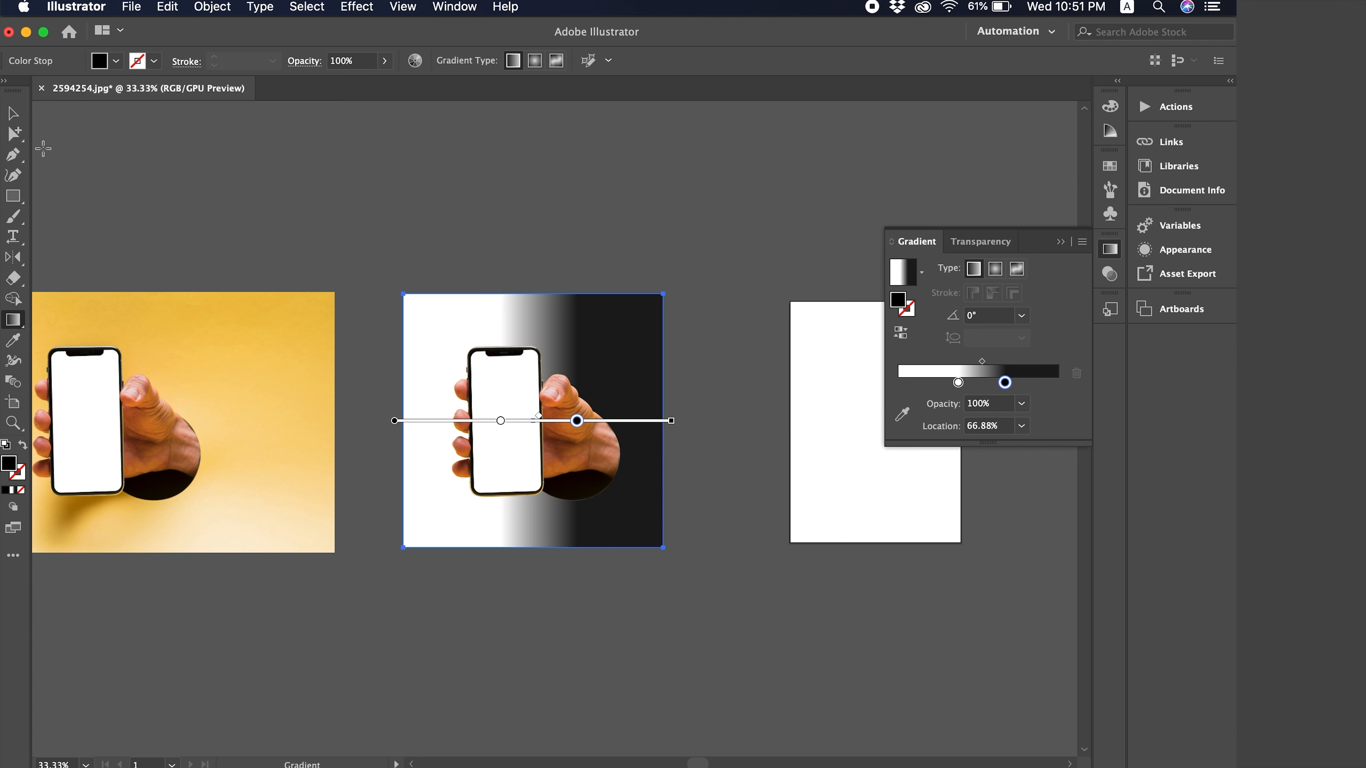
Delete the gradient rectangle behind the masked hand.
{"action": "left_click", "coordinate": [13, 113]}
{"action": "left_click", "coordinate": [375, 207]}
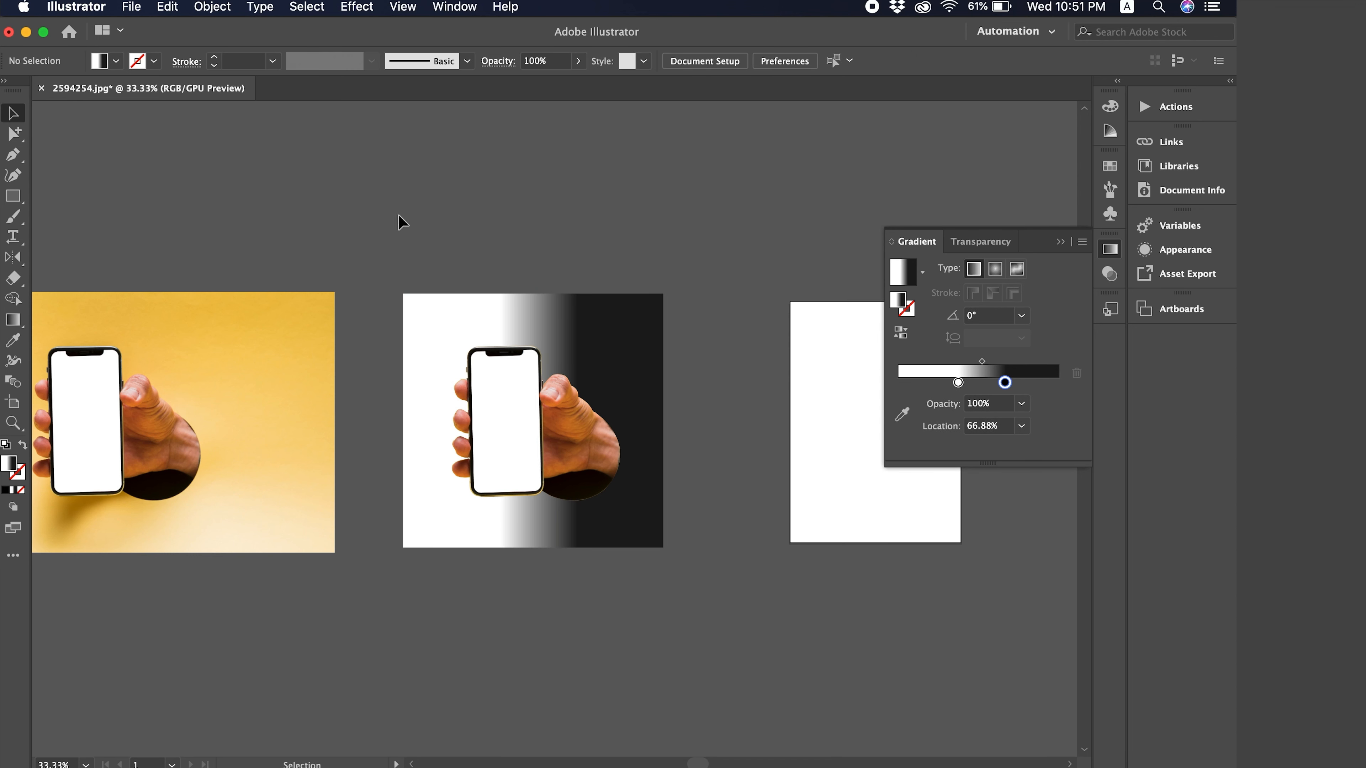
{"action": "left_click", "coordinate": [553, 331]}
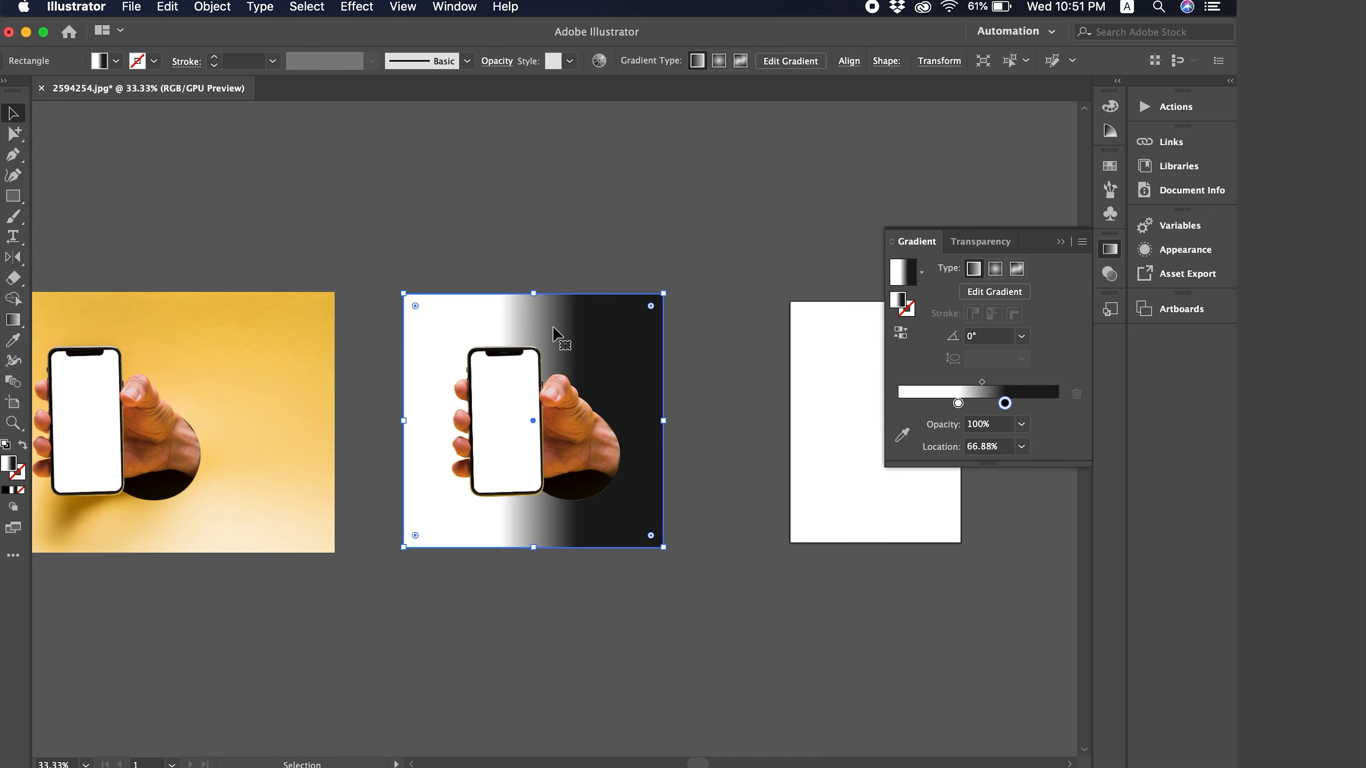
{"action": "key", "text": "Delete"}
Apply a Feather effect with a 0.18 cm radius to the masked hand, checking it with the preview enabled.
{"action": "key", "text": "super+equal"}
{"action": "key", "text": "super+equal"}
{"action": "key", "text": "super+equal"}
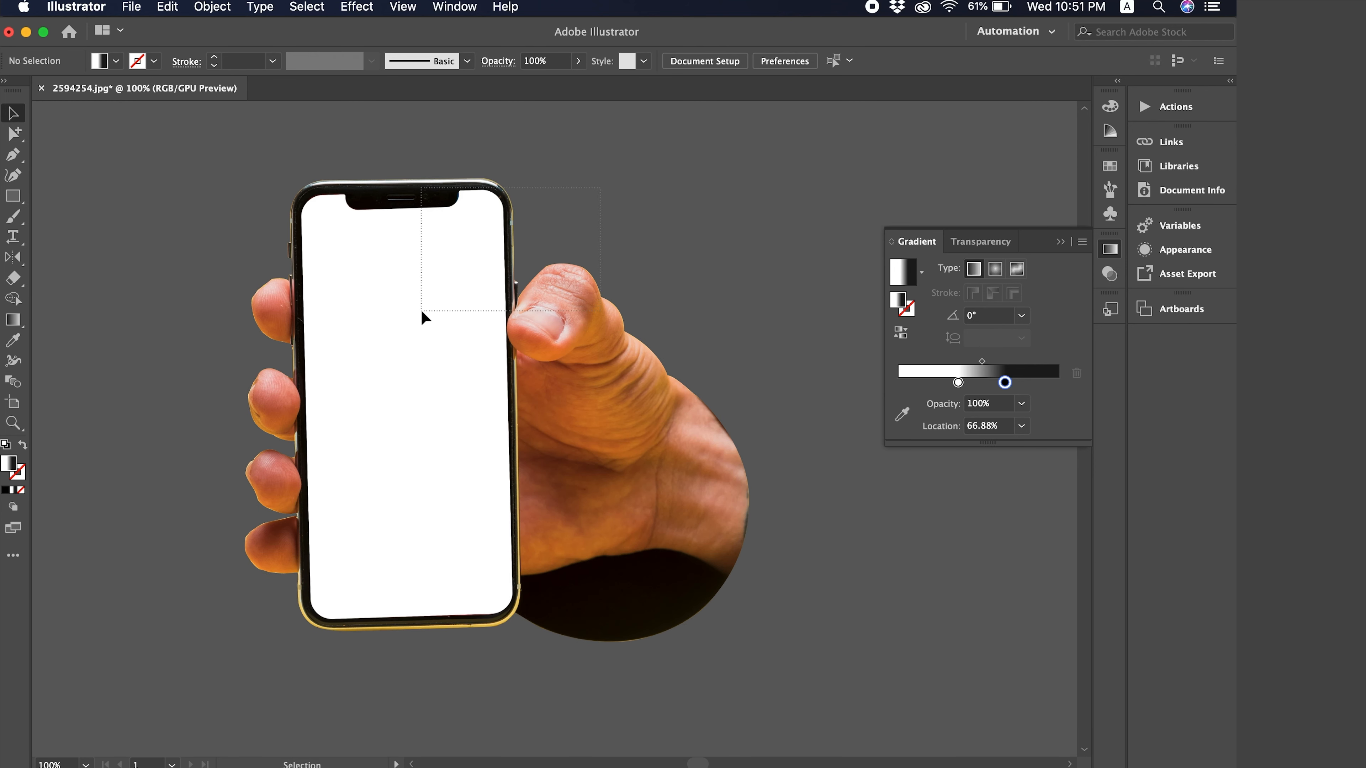
{"action": "left_click", "coordinate": [421, 310]}
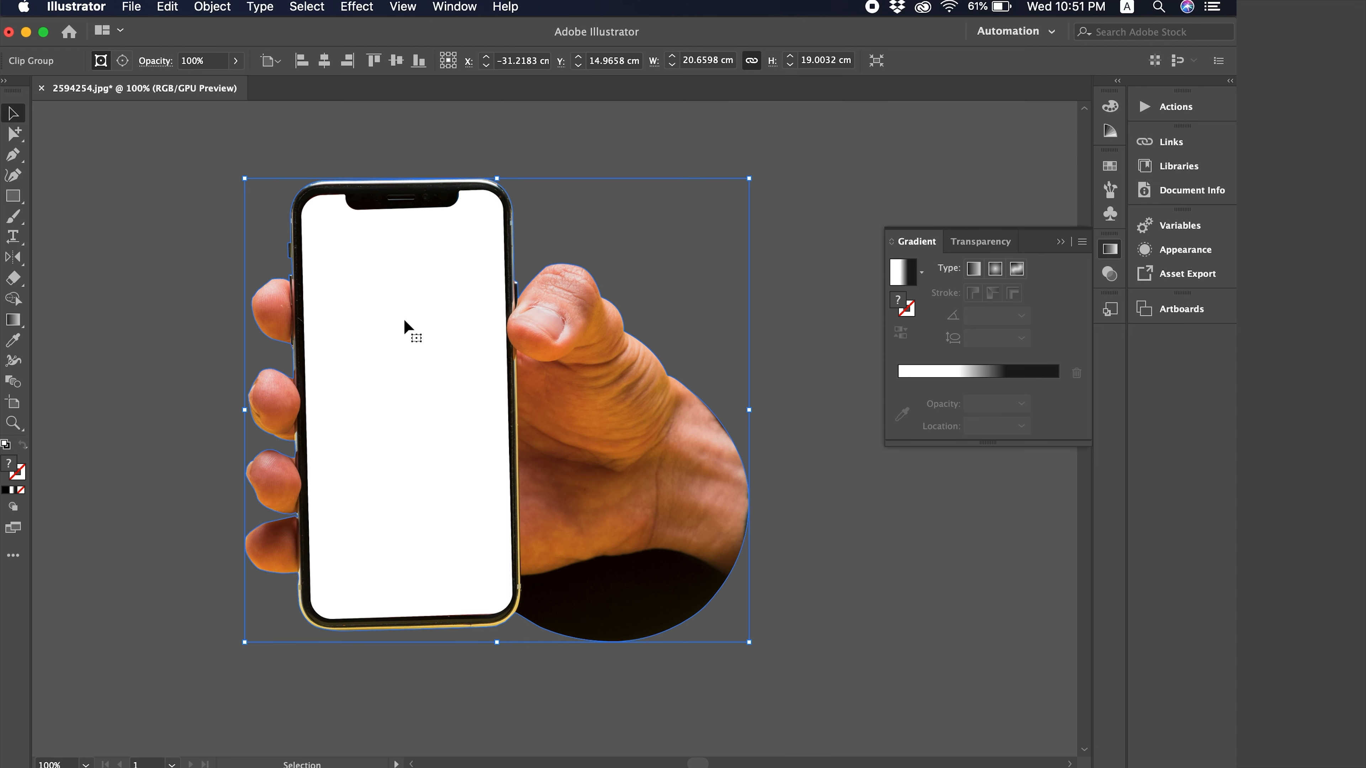
{"action": "left_click", "coordinate": [356, 6]}
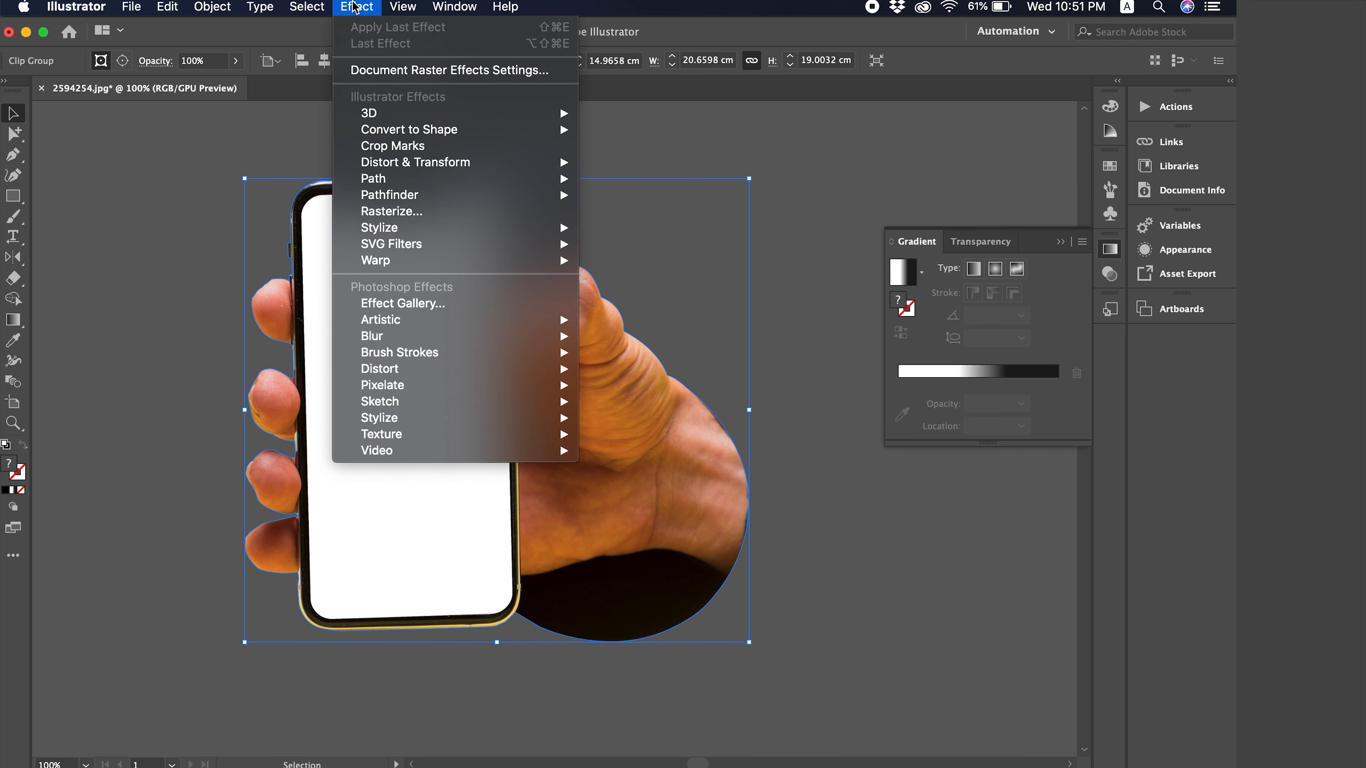
{"action": "mouse_move", "coordinate": [448, 229]}
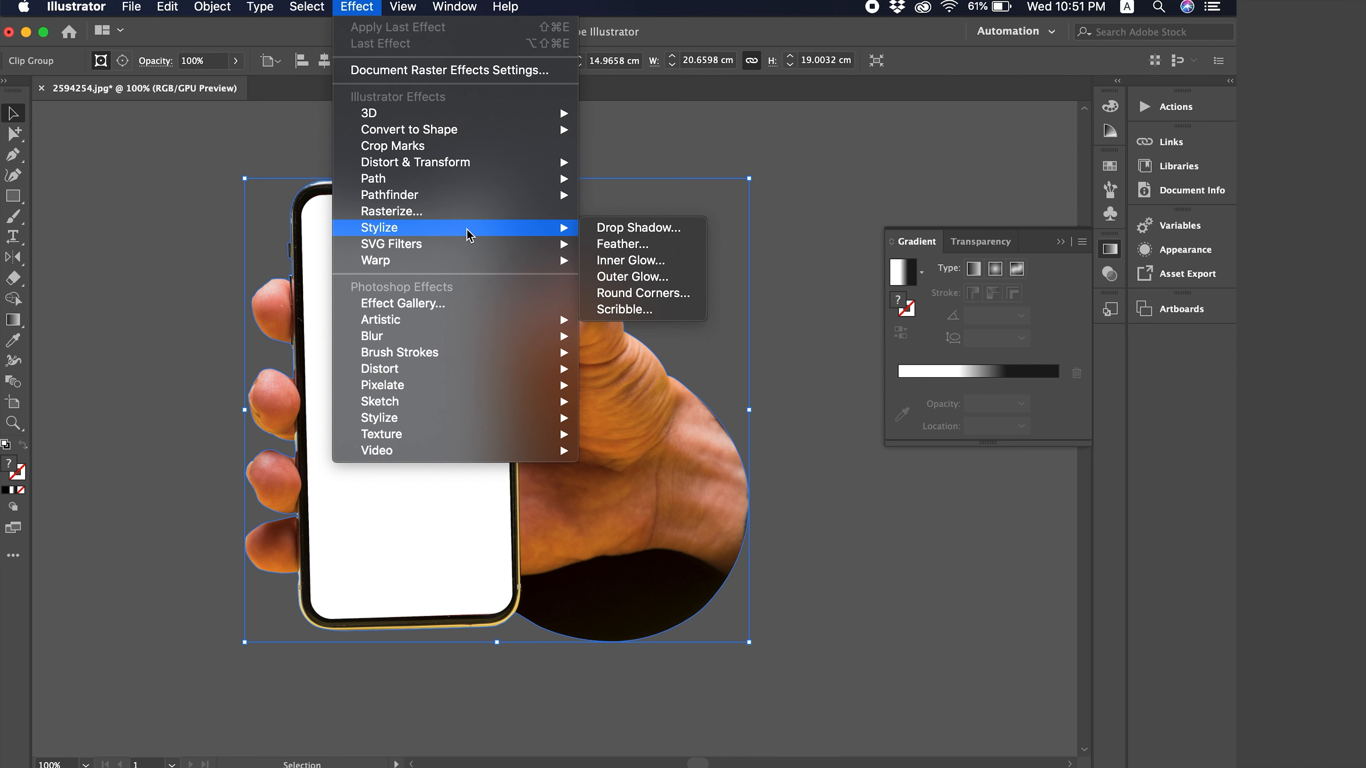
{"action": "mouse_move", "coordinate": [520, 232]}
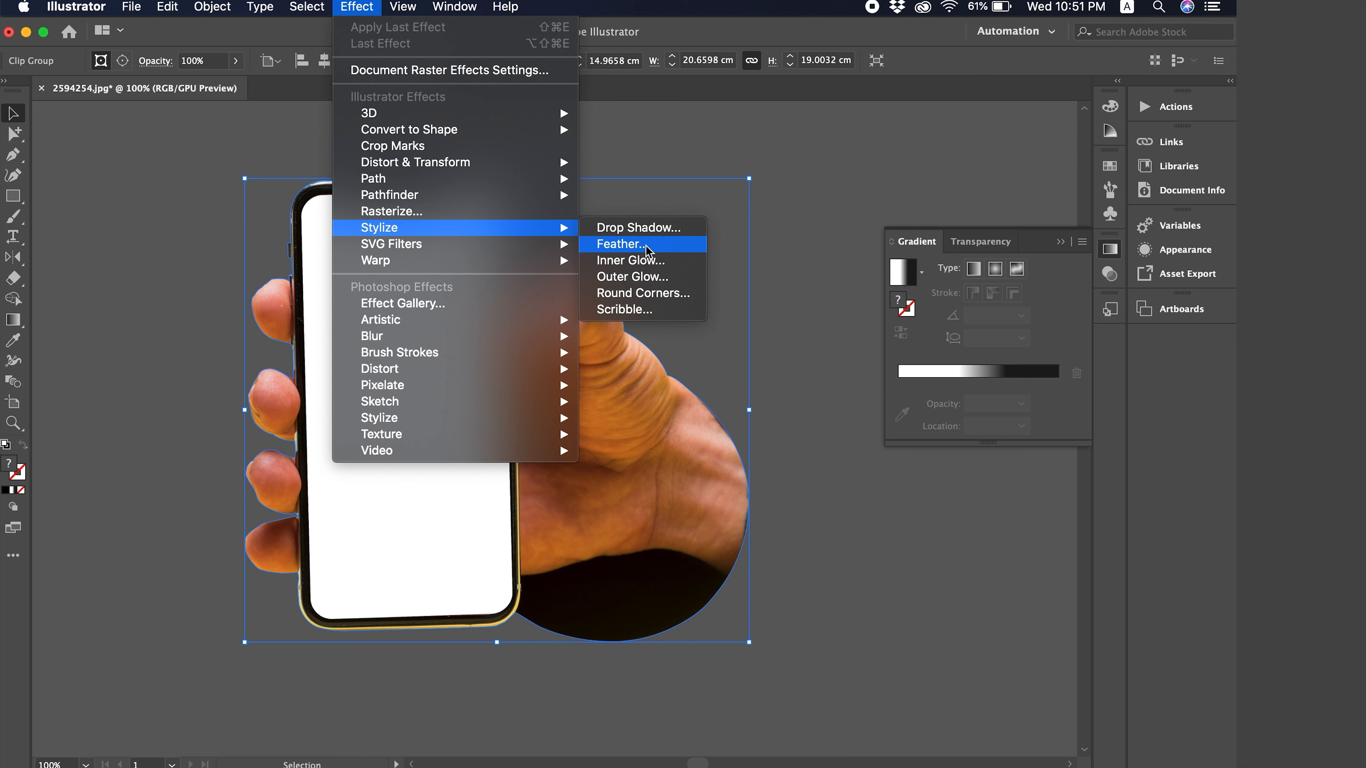
{"action": "left_click", "coordinate": [624, 245]}
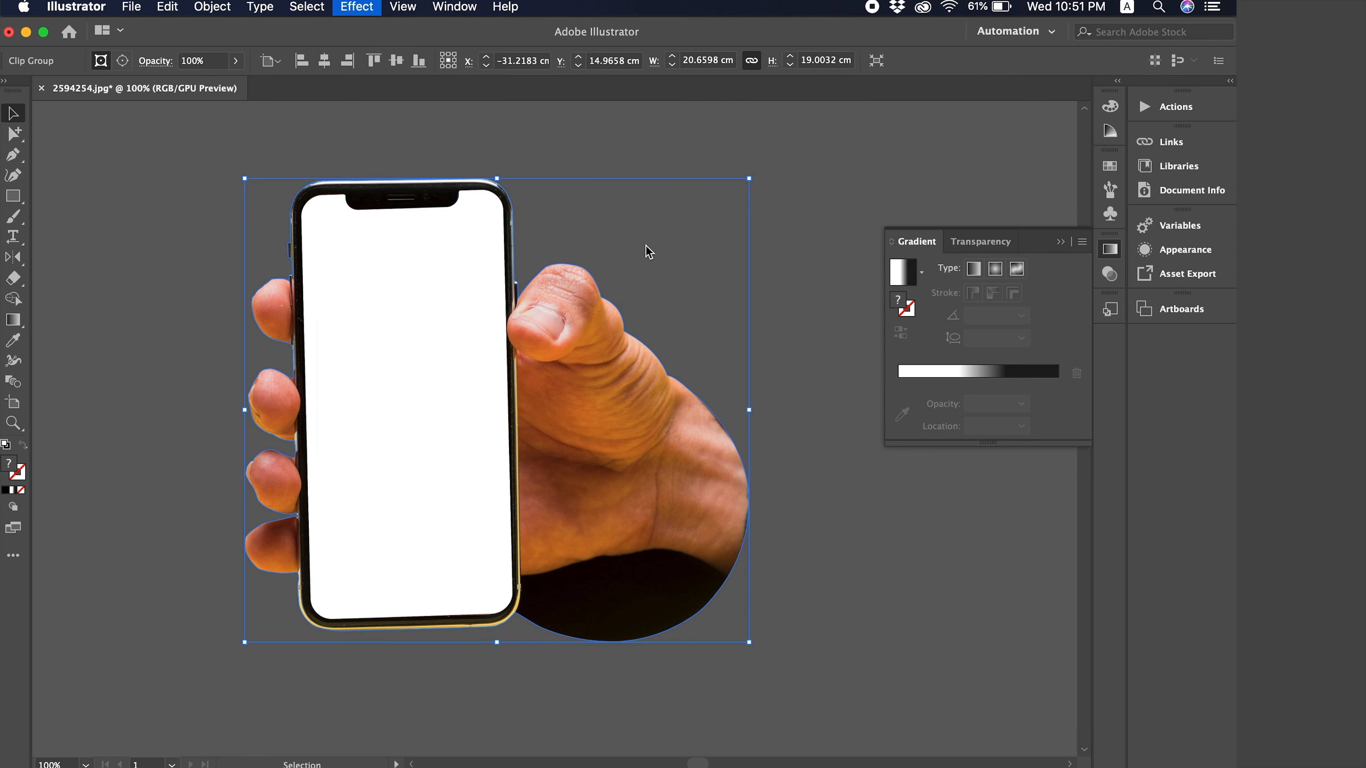
{"action": "left_click_drag", "start_coordinate": [638, 343], "coordinate": [932, 114]}
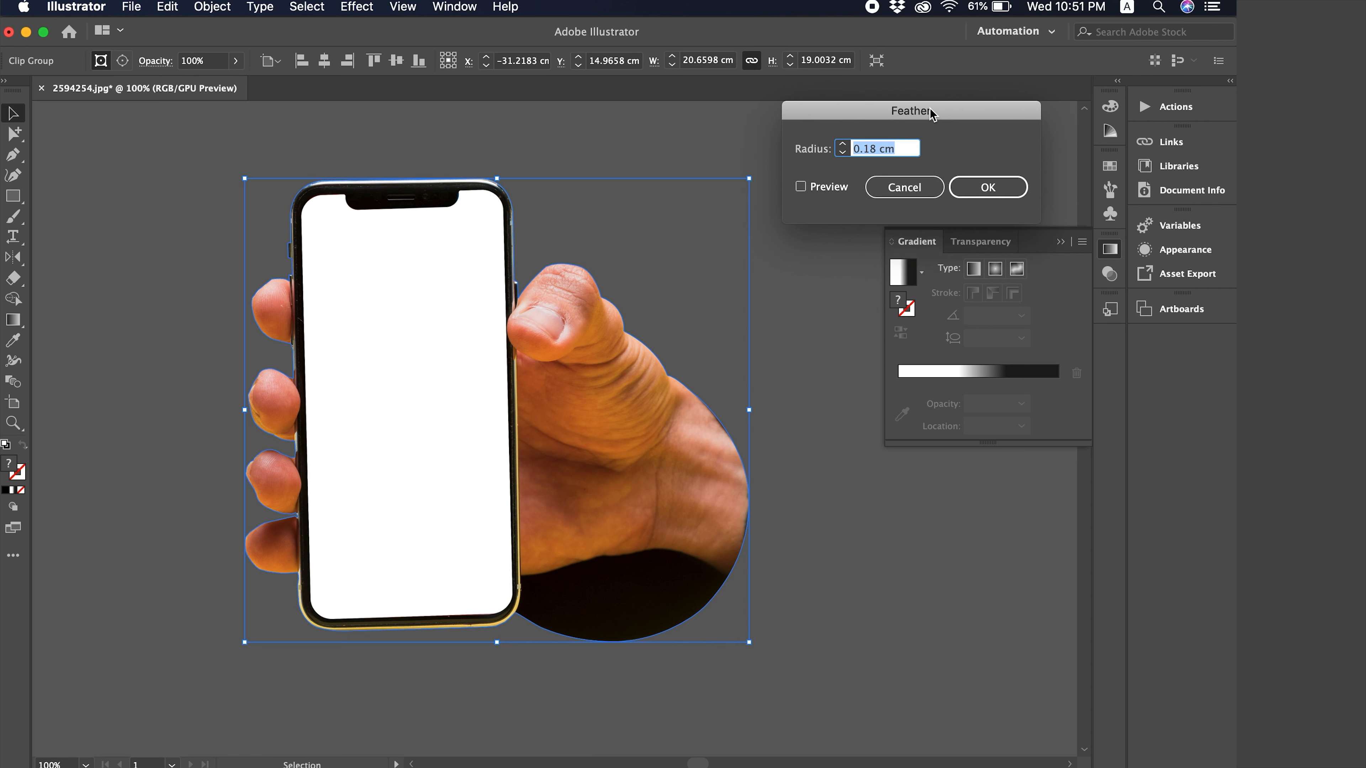
{"action": "left_click", "coordinate": [827, 191]}
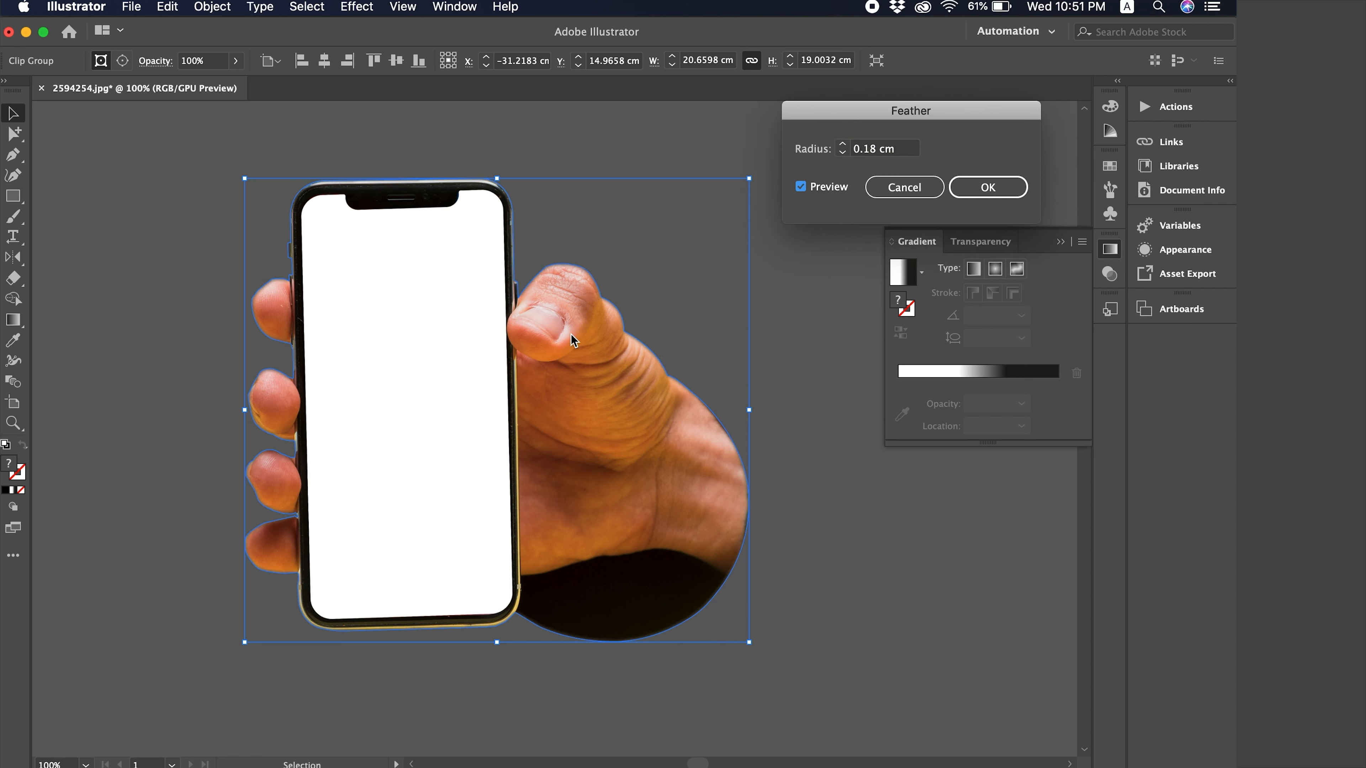
{"action": "left_click", "coordinate": [988, 188]}
{"action": "left_click", "coordinate": [598, 158]}
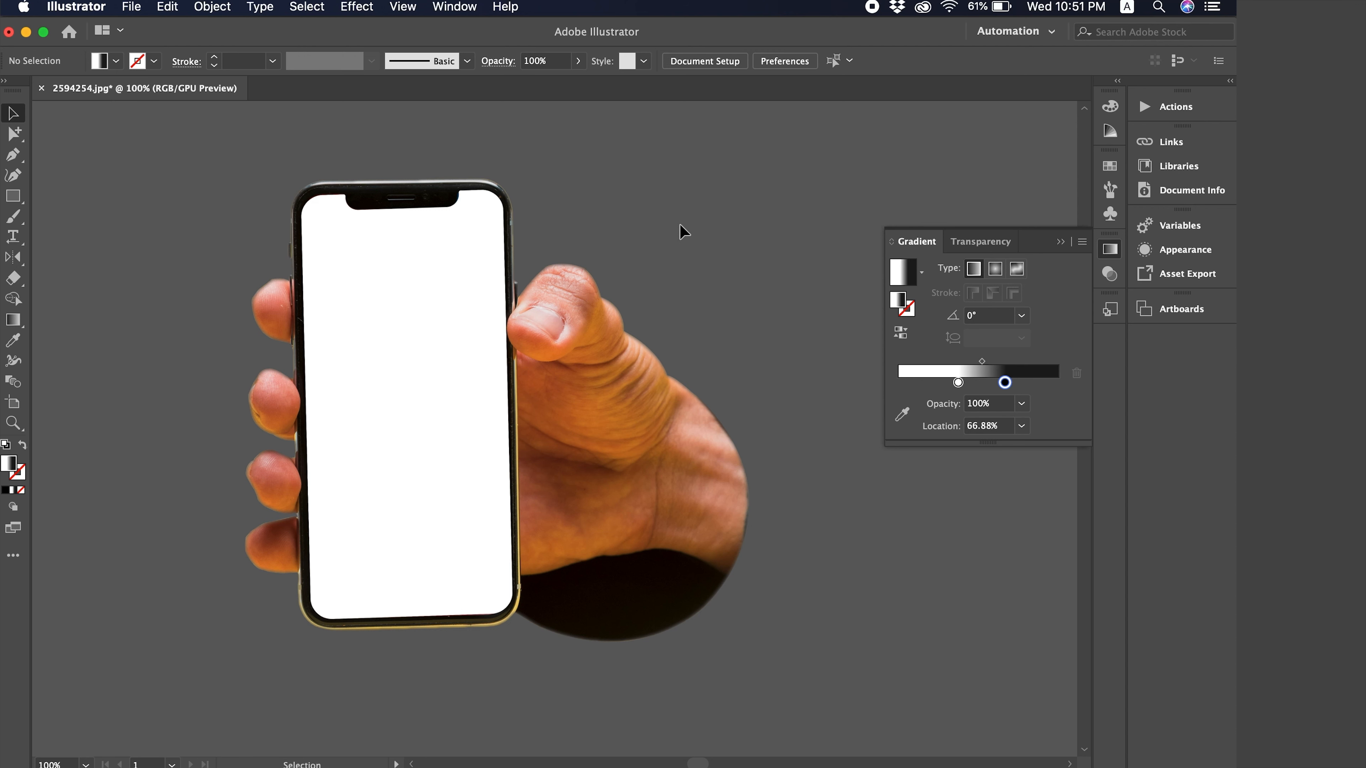
Draw a rectangle of about 24.5 by 24.8 cm with the white-to-black gradient fill over the masked hand.
{"action": "key", "text": "super+minus"}
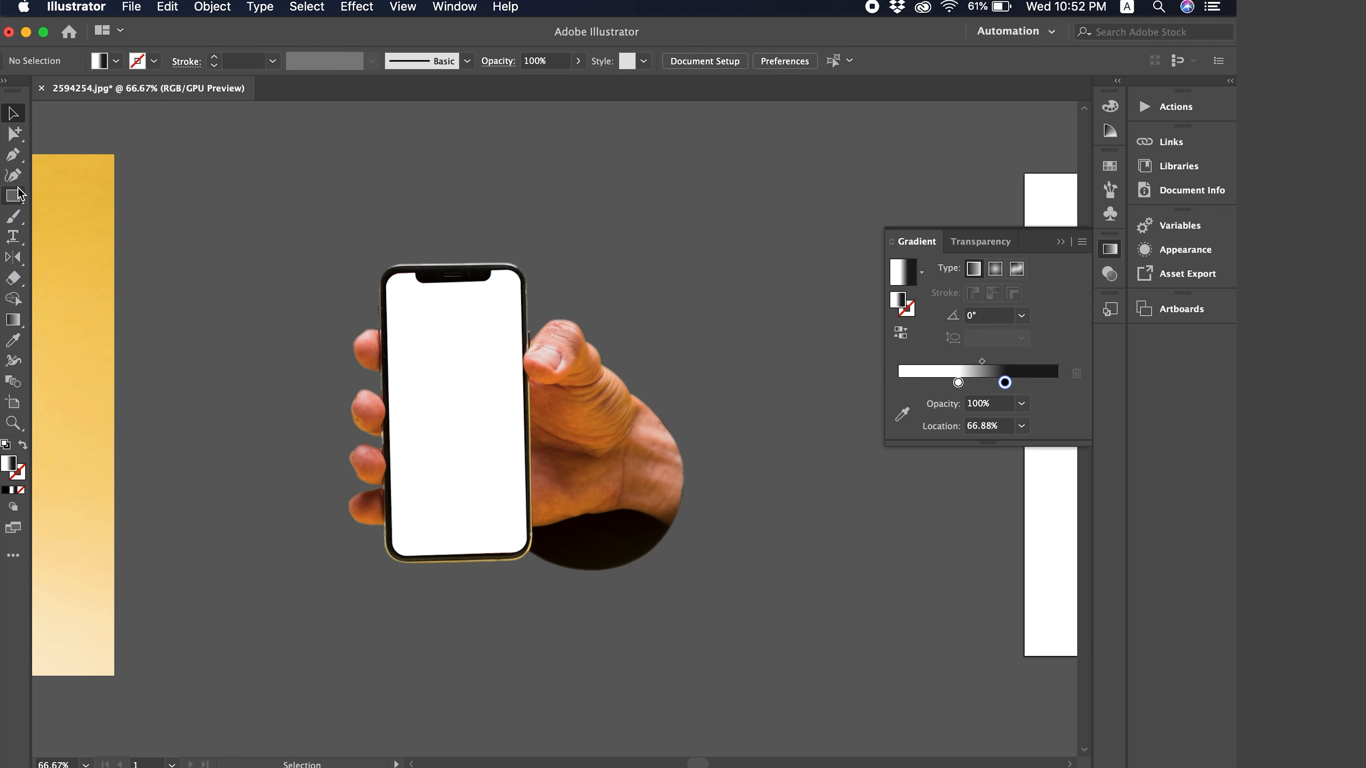
{"action": "left_click", "coordinate": [14, 197]}
{"action": "left_click_drag", "start_coordinate": [311, 217], "coordinate": [709, 620]}
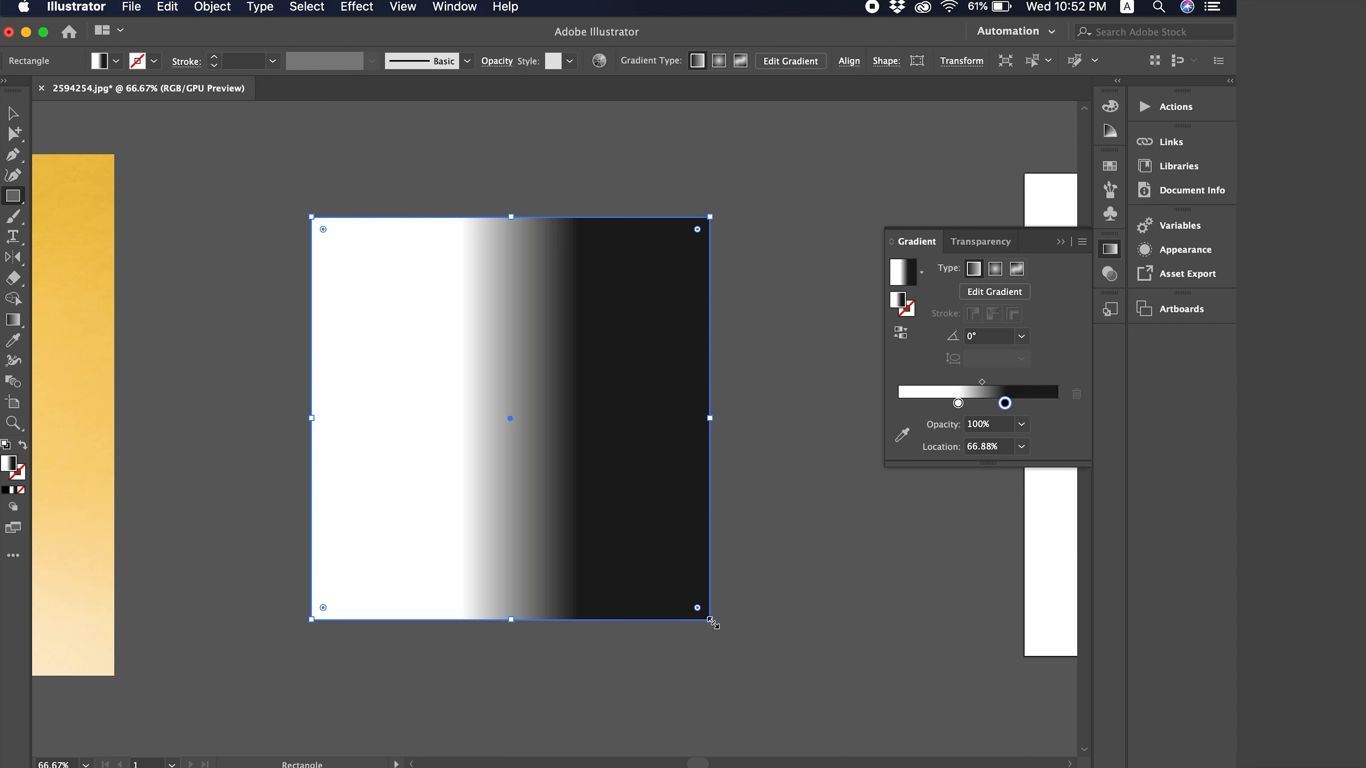
{"action": "key", "text": "v"}
{"action": "left_click", "coordinate": [778, 455]}
{"action": "left_click", "coordinate": [555, 430]}
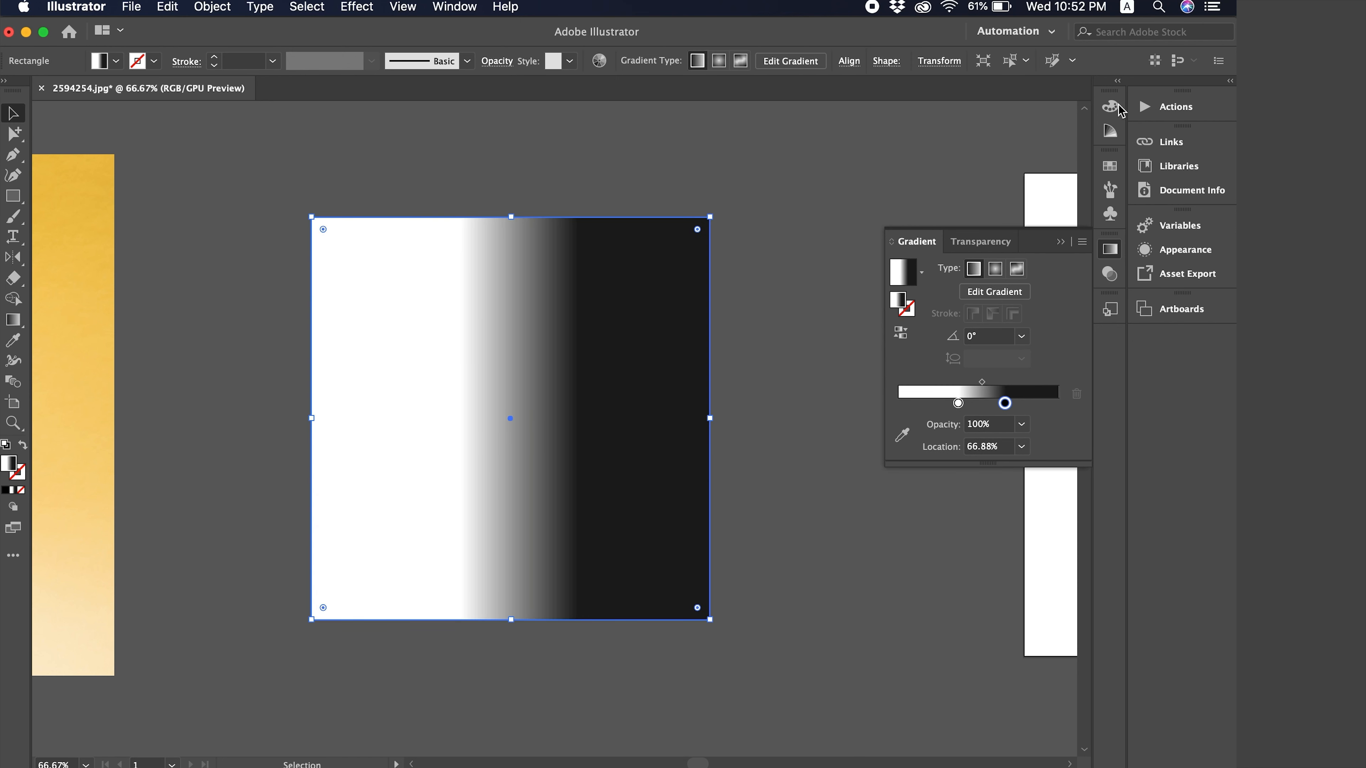
Switch the gradient's dark stop to CMYK, recolor it to C 0, M 100, Y 100, K 0, and delete the rectangle.
{"action": "left_click", "coordinate": [1109, 107]}
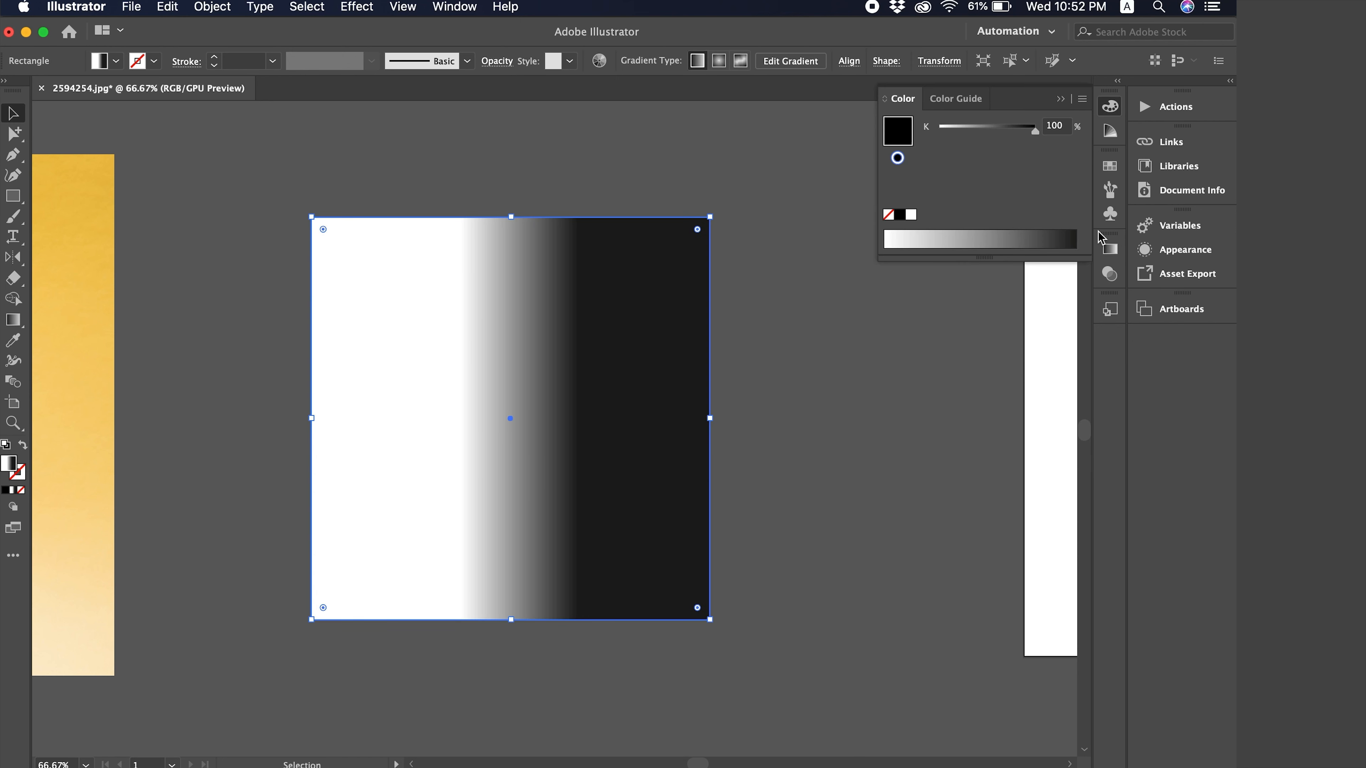
{"action": "left_click", "coordinate": [1082, 99]}
{"action": "left_click", "coordinate": [1008, 183]}
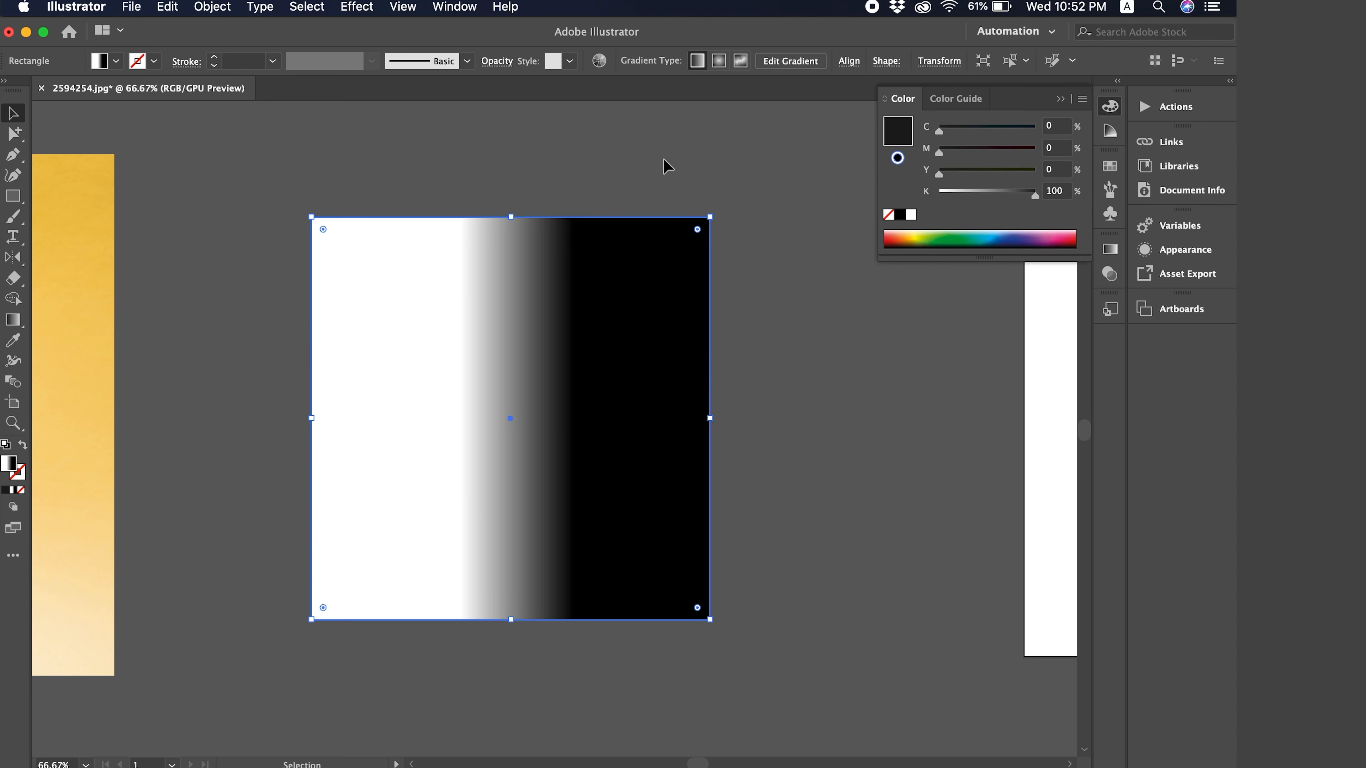
{"action": "left_click", "coordinate": [669, 165]}
{"action": "left_click", "coordinate": [1060, 154]}
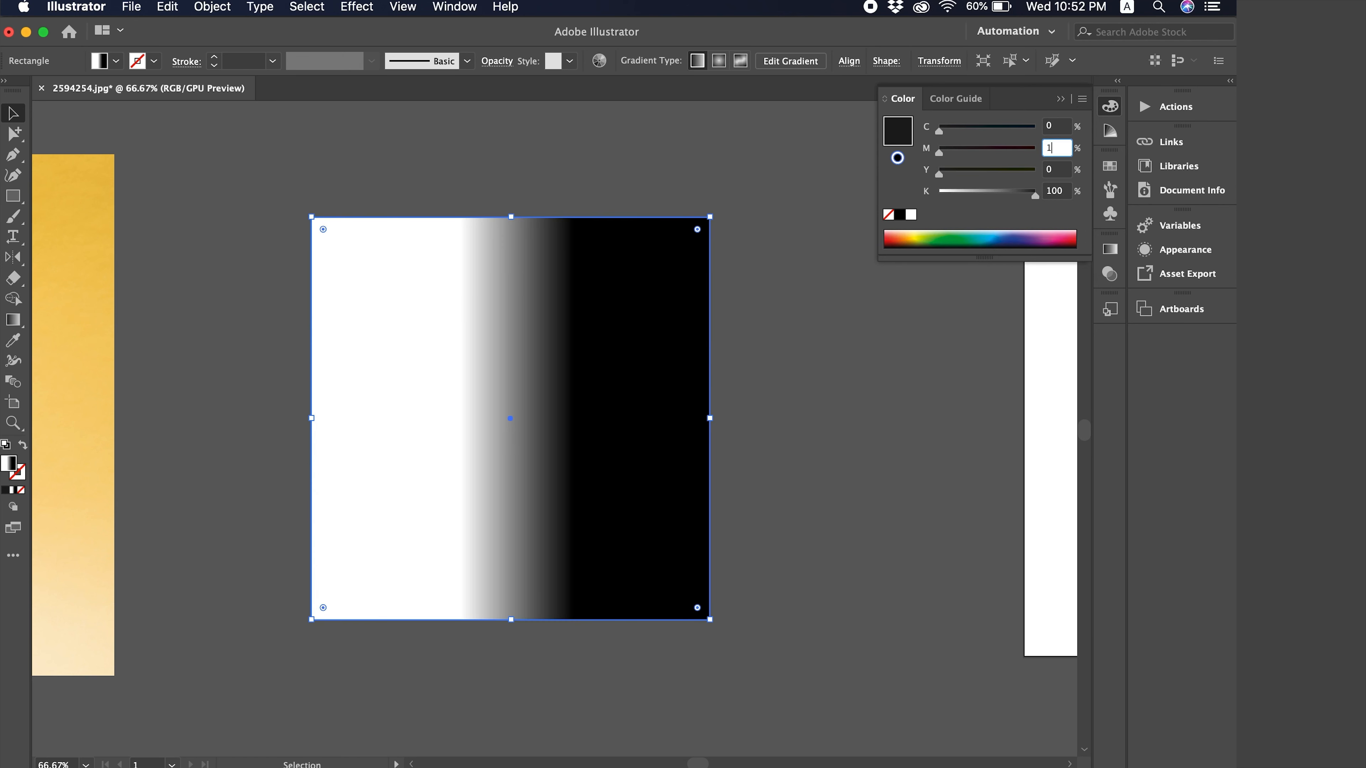
{"action": "key", "text": "Tab"}
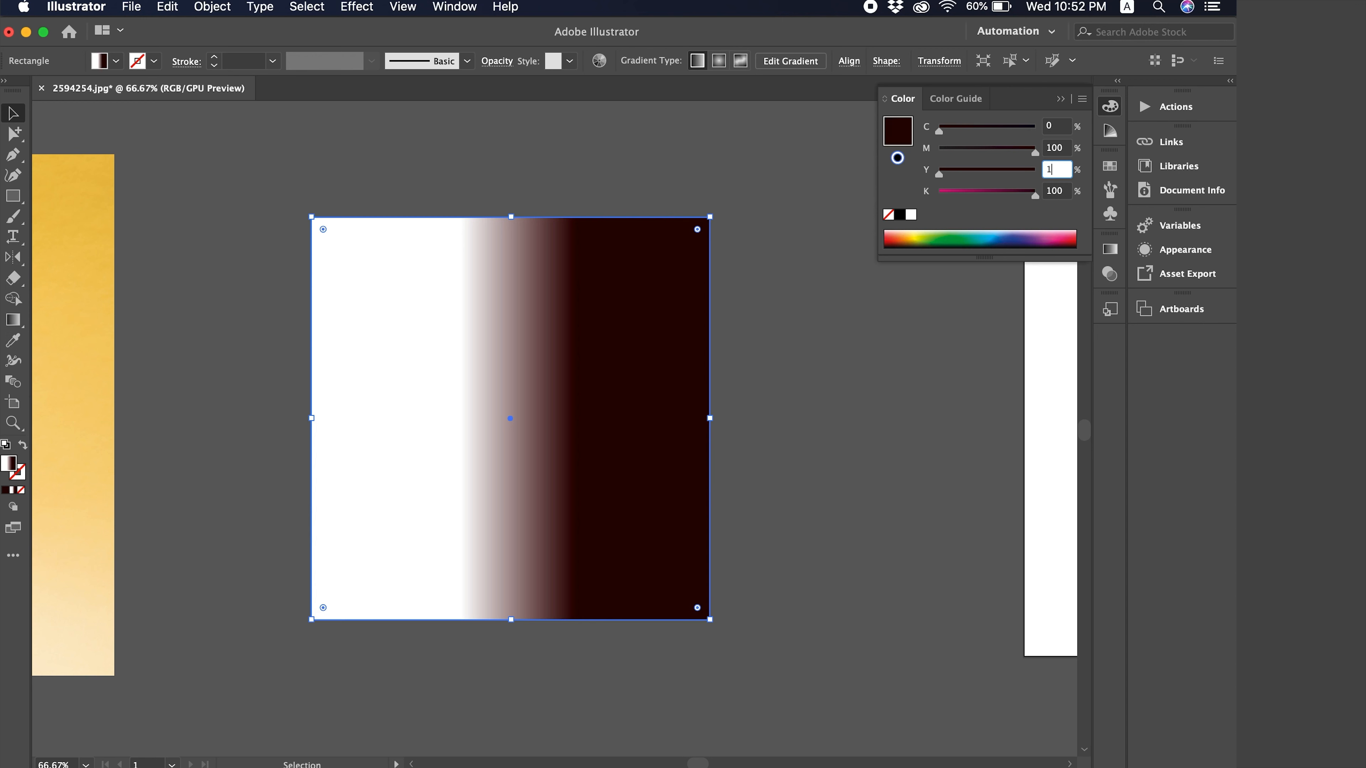
{"action": "type", "text": "100"}
{"action": "key", "text": "Tab"}
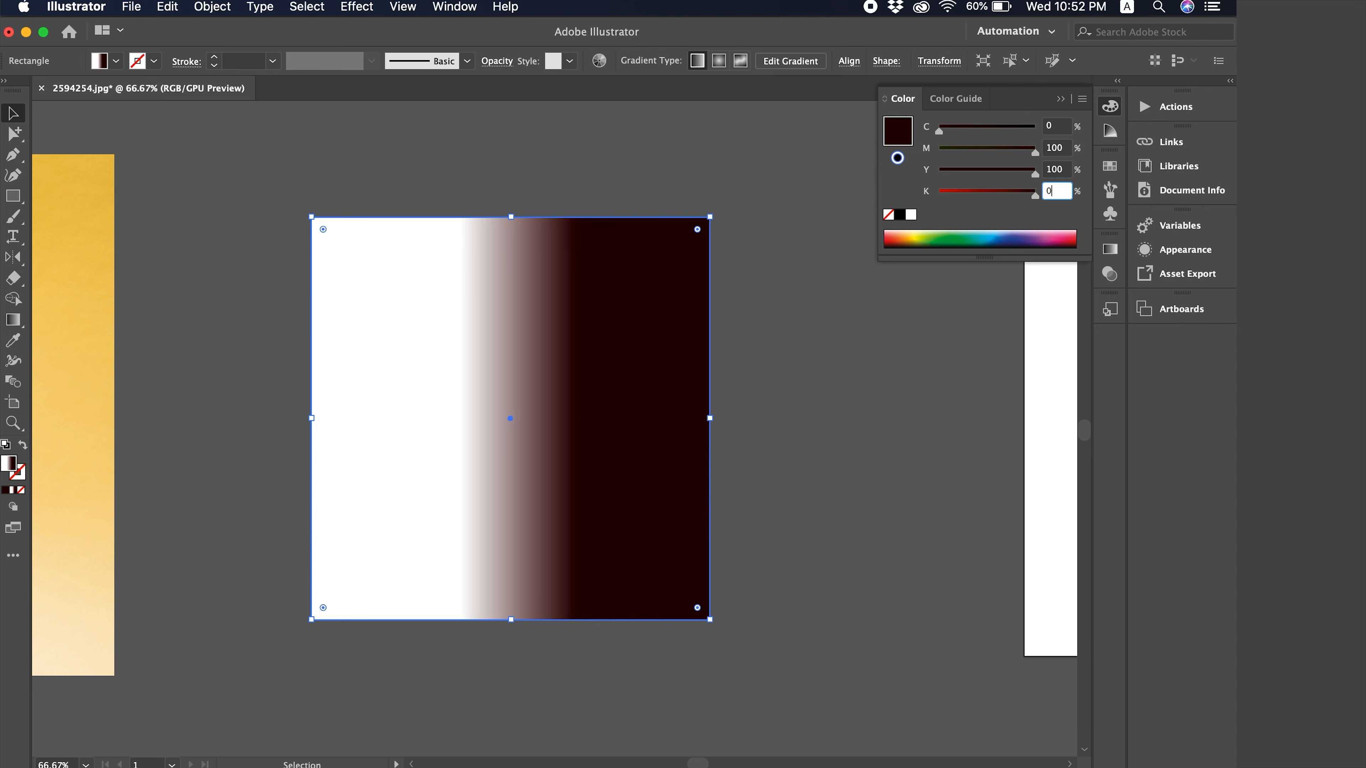
{"action": "key", "text": "Return"}
{"action": "left_click", "coordinate": [755, 191]}
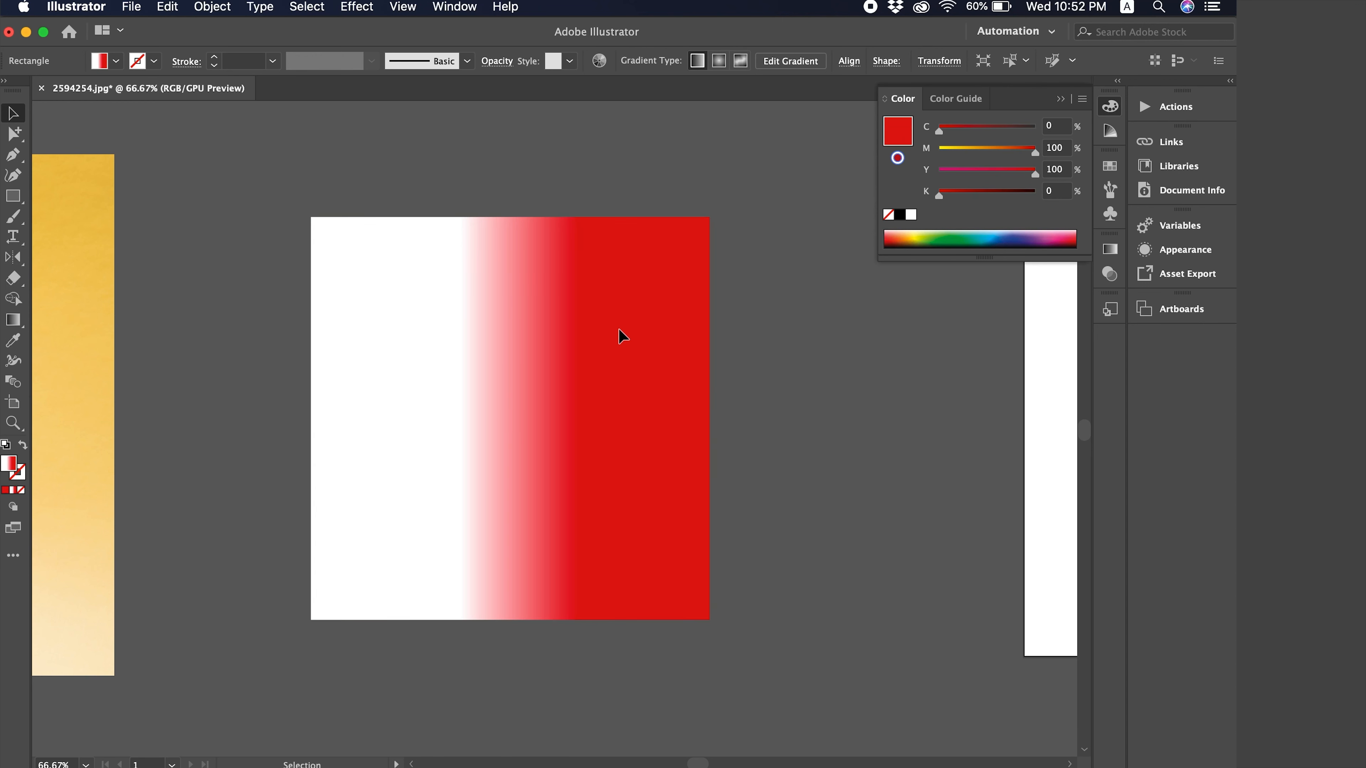
{"action": "left_click", "coordinate": [622, 337]}
{"action": "key", "text": "Delete"}
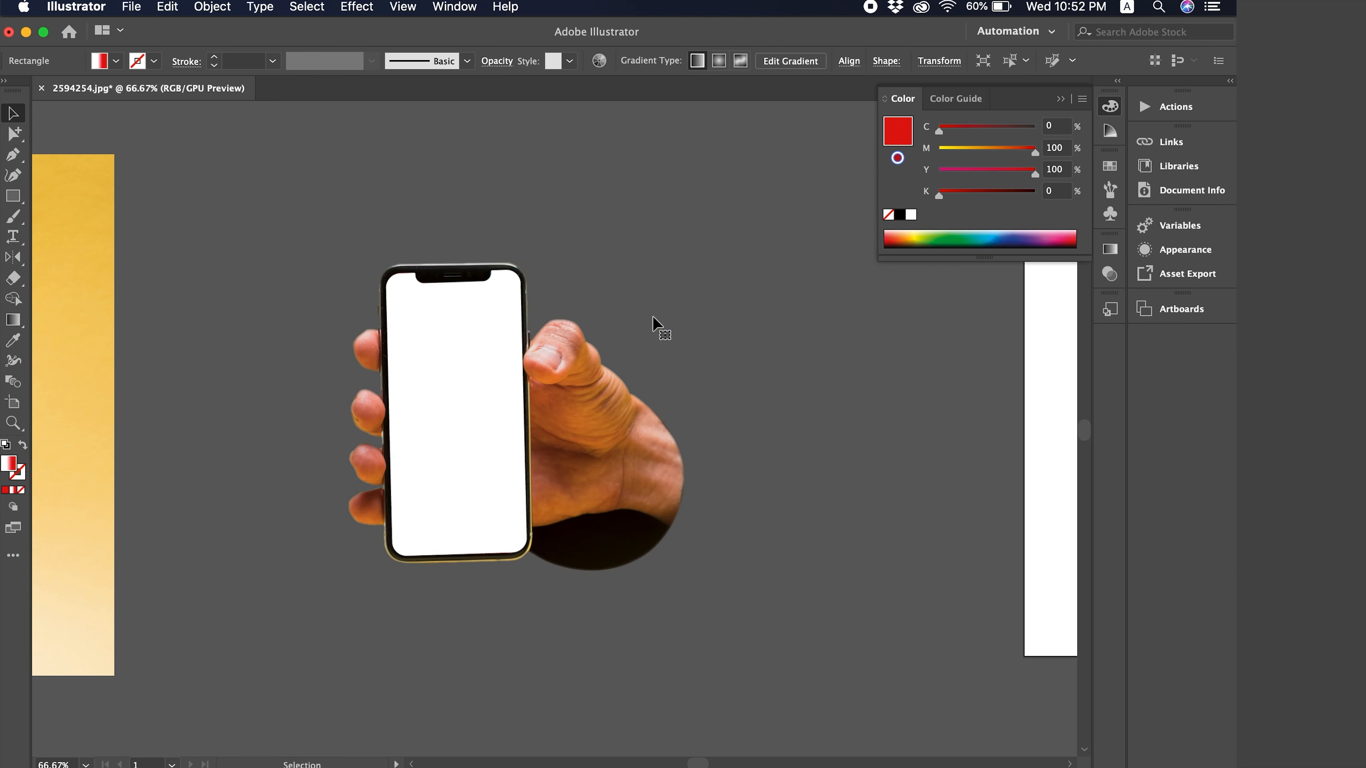
Draw a small rectangle in the empty space above the masked hand.
{"action": "key", "text": "super+minus"}
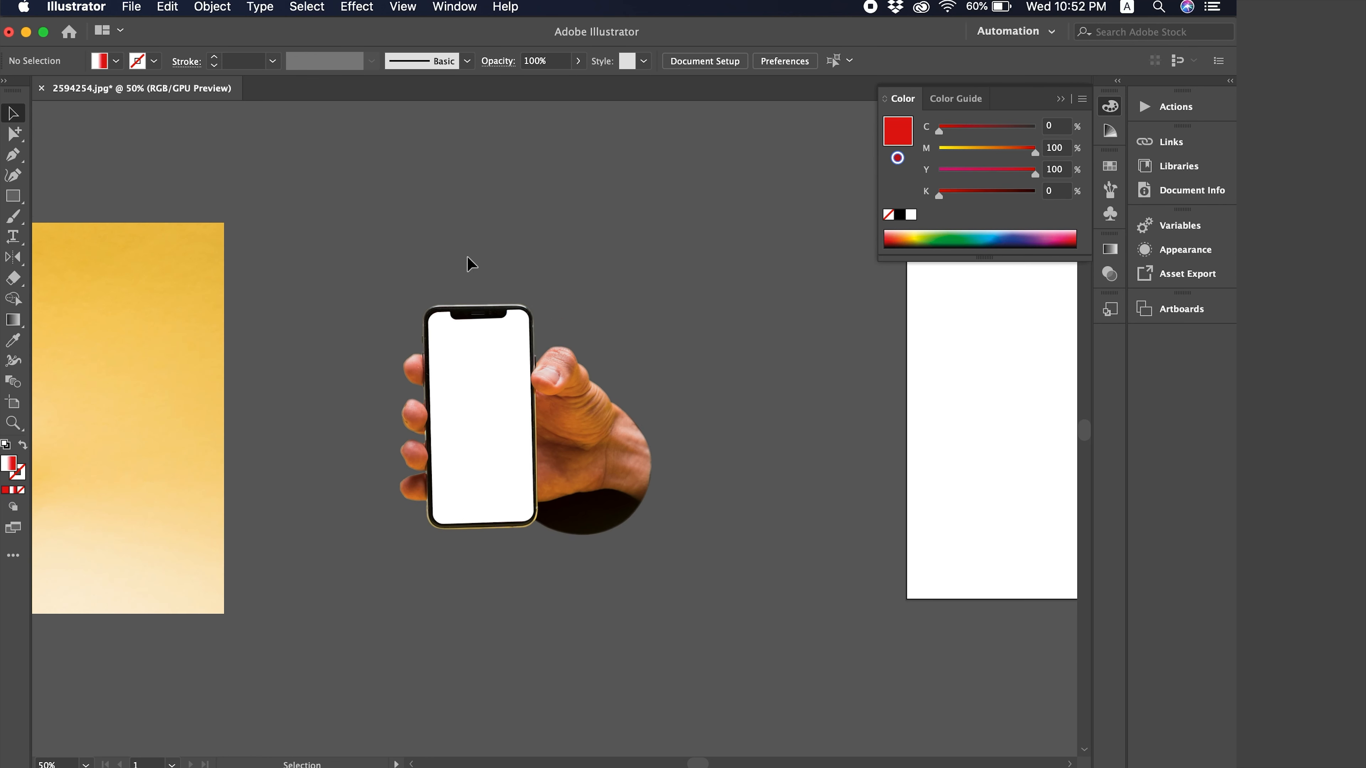
{"action": "left_click", "coordinate": [13, 196]}
{"action": "left_click", "coordinate": [464, 331]}
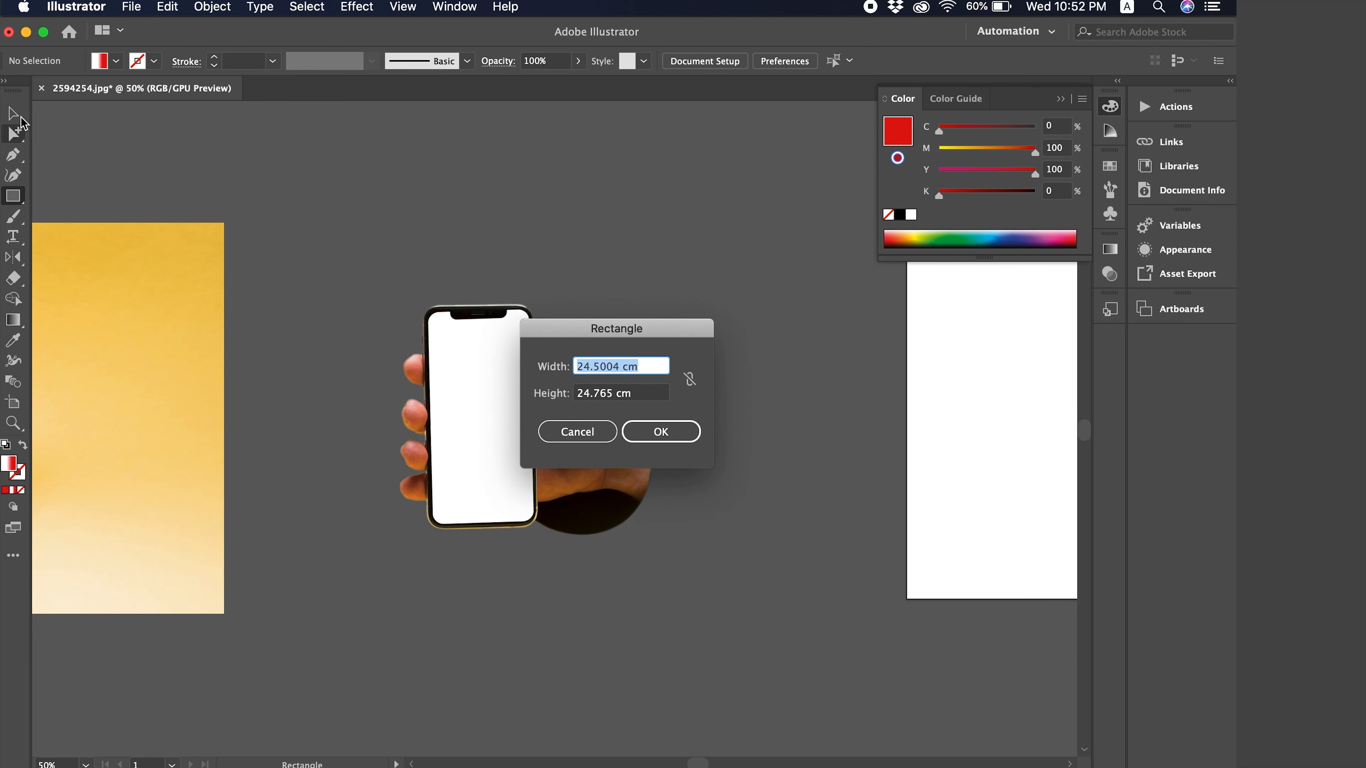
{"action": "left_click", "coordinate": [591, 435]}
{"action": "left_click_drag", "start_coordinate": [368, 190], "coordinate": [480, 254]}
Fill the small rectangle with yellow sampled from the photo and adjust it to red: C 0, M 100, Y 100, K 0.
{"action": "left_click", "coordinate": [12, 340]}
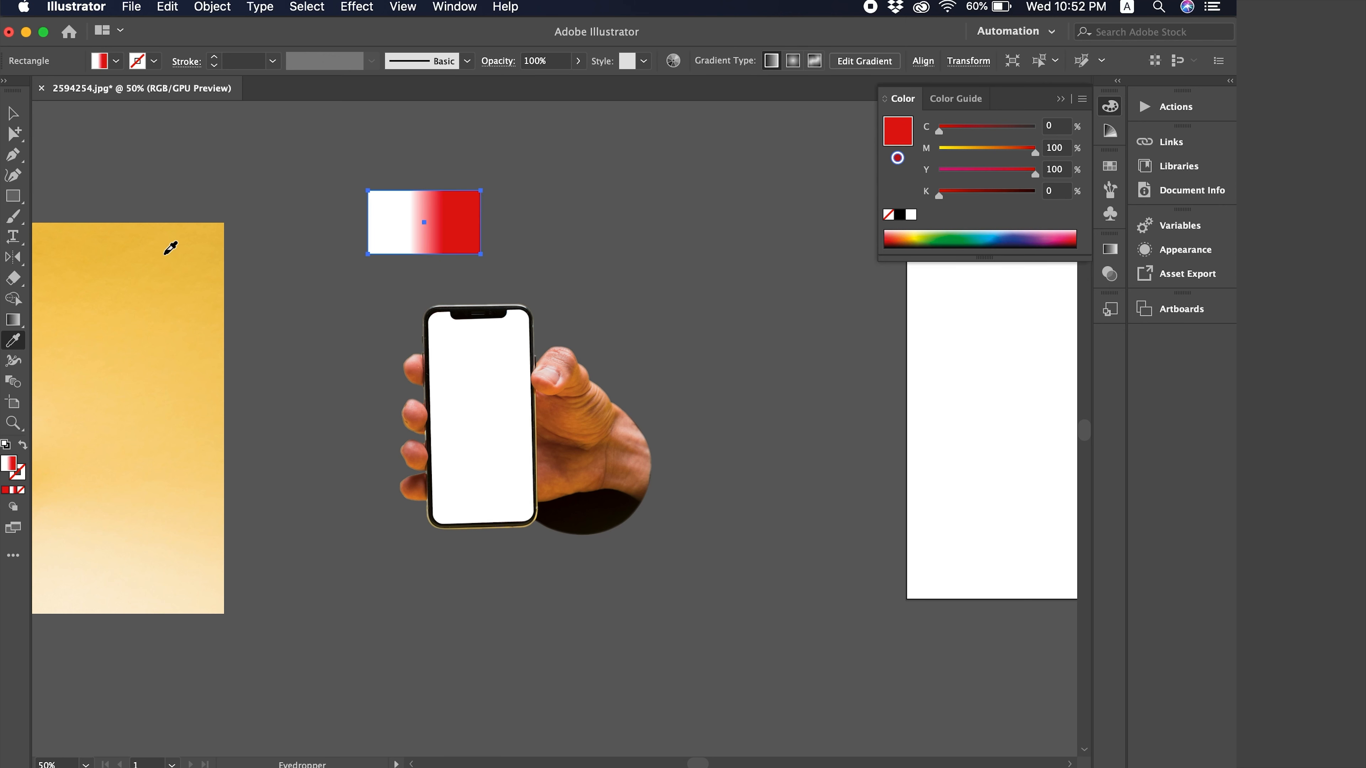
{"action": "left_click", "coordinate": [167, 246]}
{"action": "left_click", "coordinate": [12, 116]}
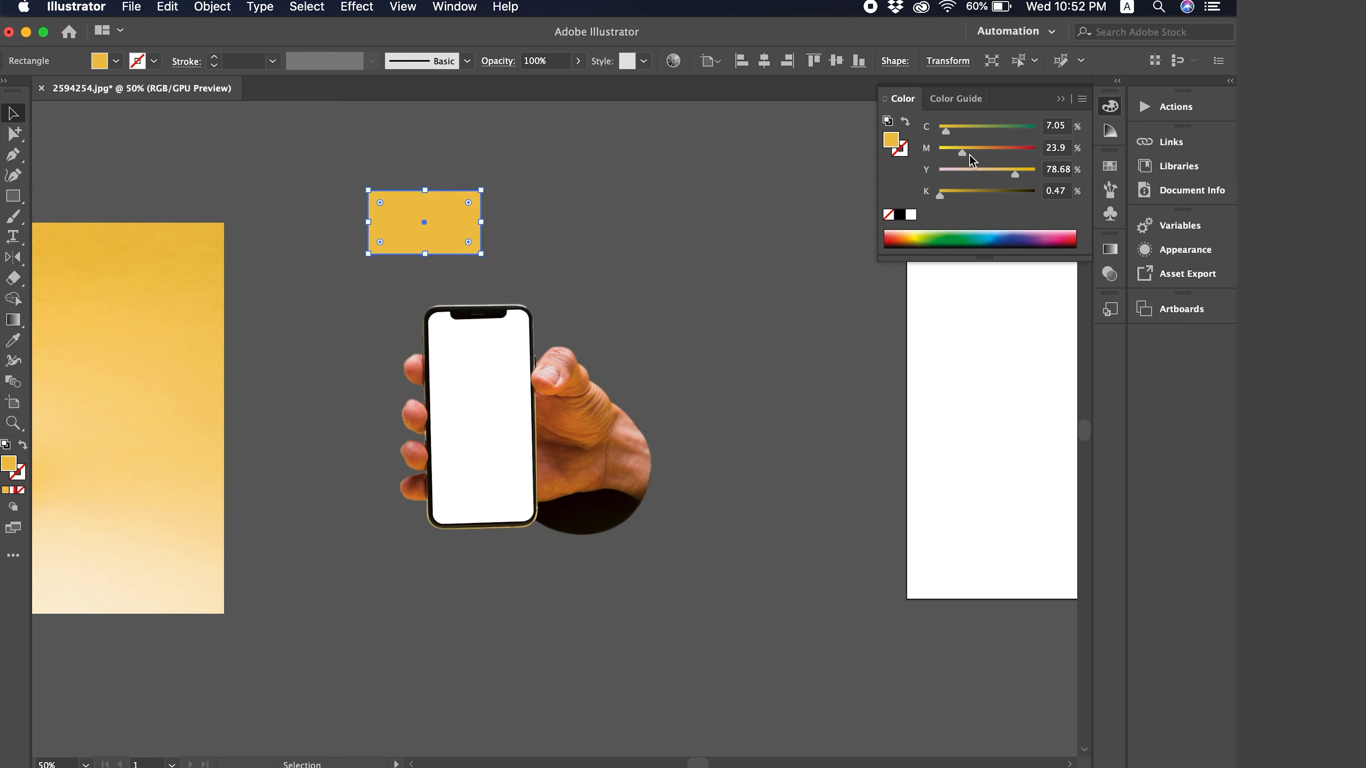
{"action": "left_click_drag", "start_coordinate": [970, 154], "coordinate": [1089, 169]}
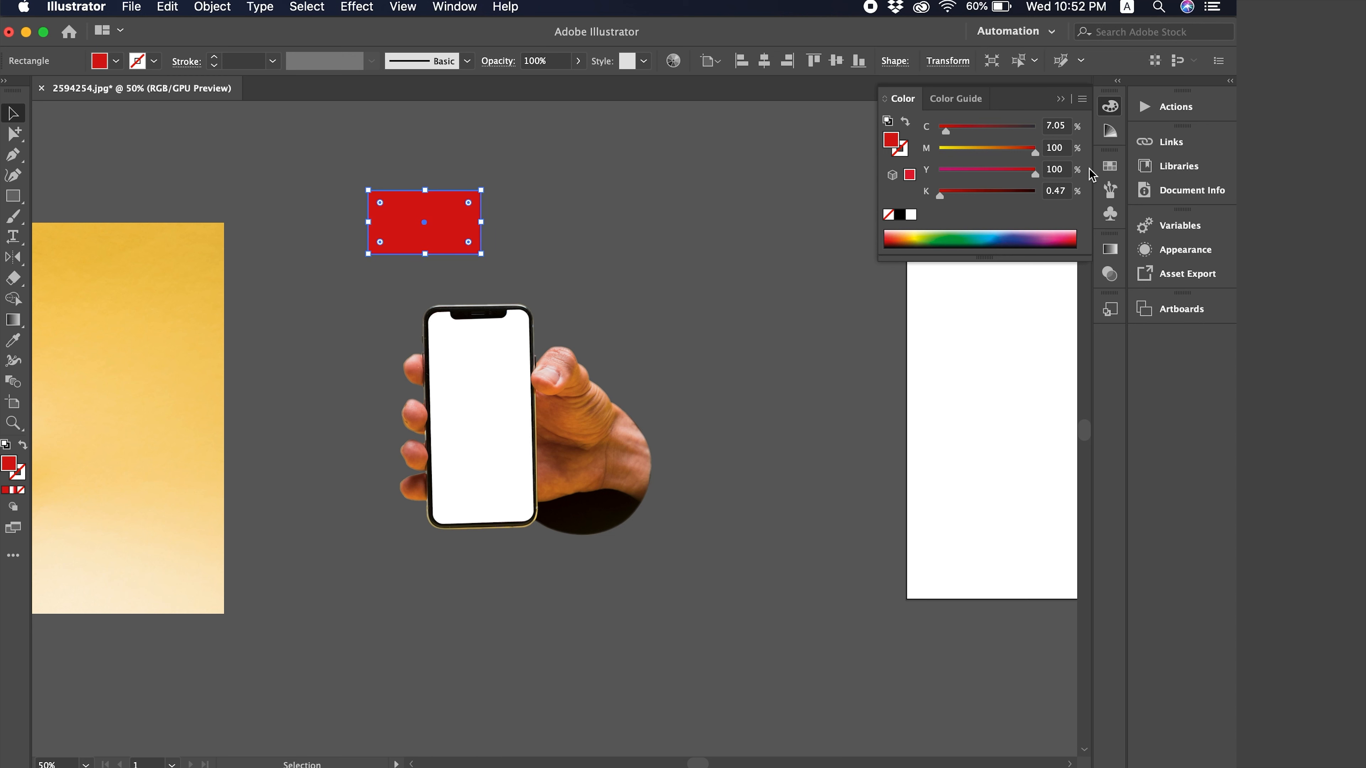
{"action": "left_click_drag", "start_coordinate": [945, 131], "coordinate": [922, 135]}
{"action": "left_click_drag", "start_coordinate": [942, 196], "coordinate": [910, 204]}
Enlarge the red rectangle to enclose the masked hand and send it to the back.
{"action": "left_click_drag", "start_coordinate": [464, 235], "coordinate": [417, 580]}
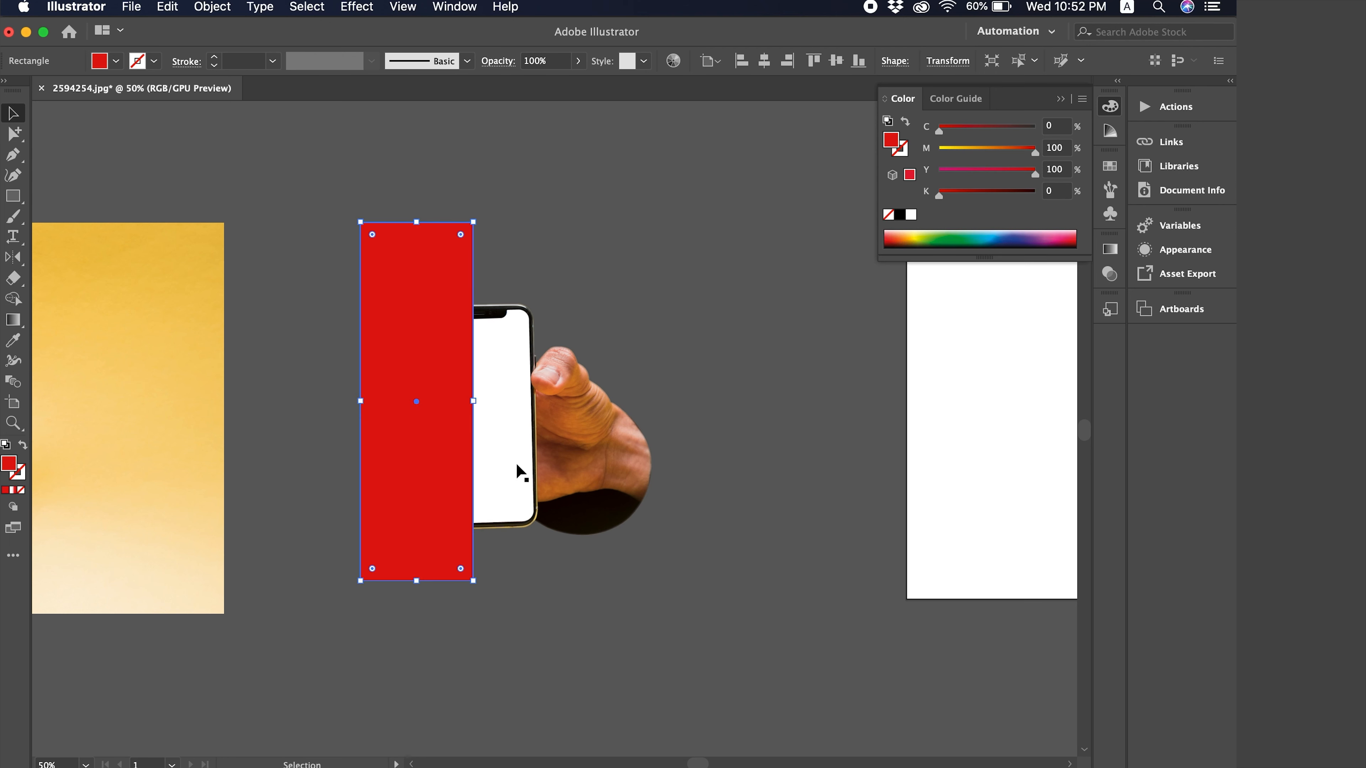
{"action": "left_click_drag", "start_coordinate": [474, 401], "coordinate": [694, 396]}
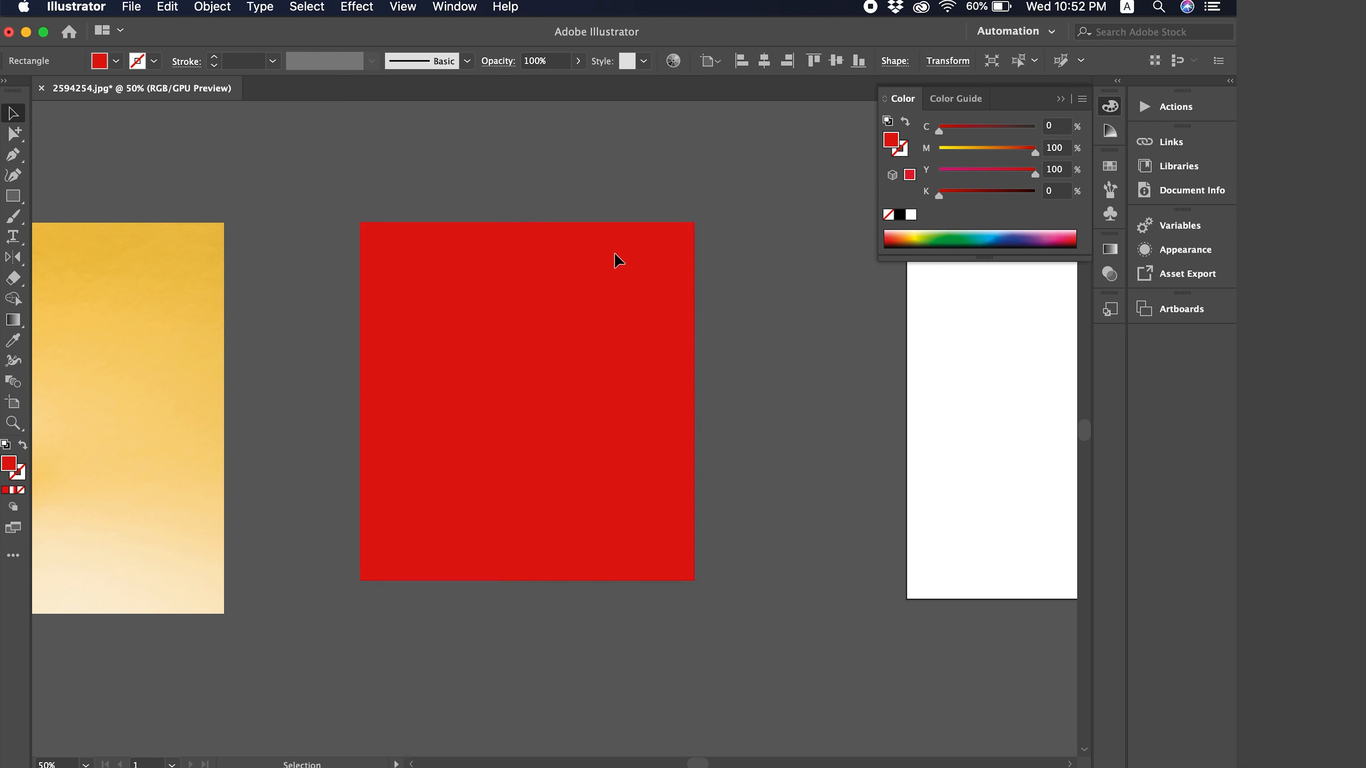
{"action": "key", "text": "super+shift+bracketleft"}
{"action": "left_click", "coordinate": [646, 161]}
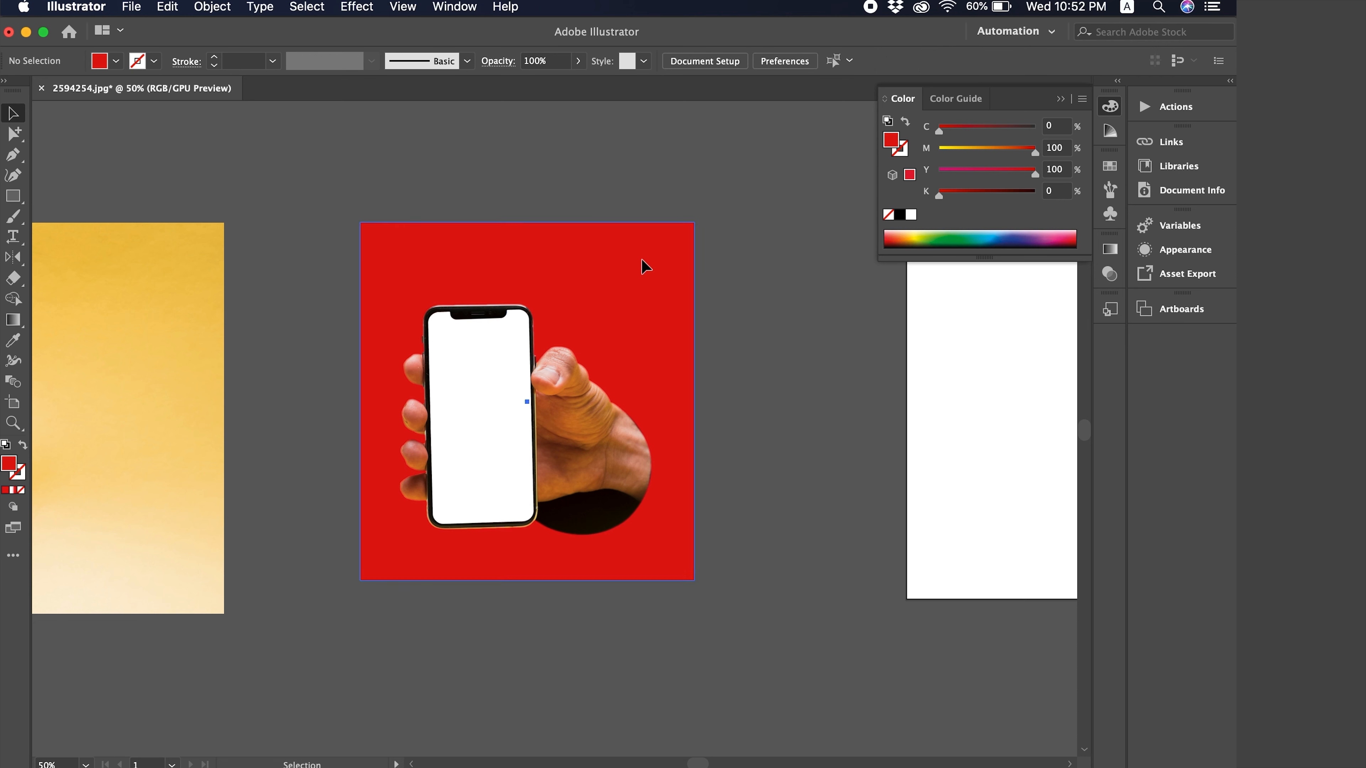
Examine the feathered edges of the masked hand against the red background.
{"action": "left_click_drag", "start_coordinate": [643, 262], "coordinate": [641, 277]}
{"action": "left_click", "coordinate": [607, 209]}
{"action": "key", "text": "super+equal"}
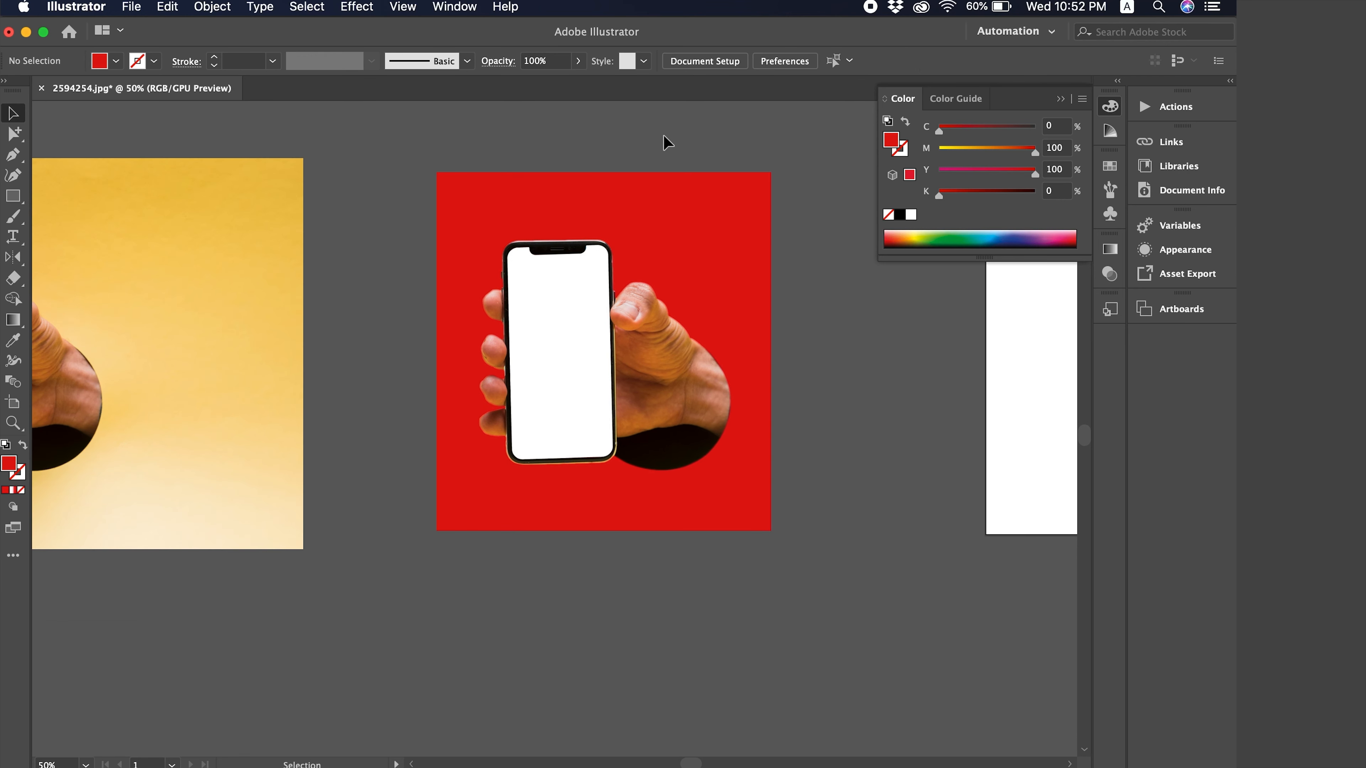
{"action": "scroll", "coordinate": [658, 226], "scroll_direction": "right", "scroll_amount": 3}
{"action": "scroll", "coordinate": [658, 225], "scroll_direction": "up", "scroll_amount": 2}
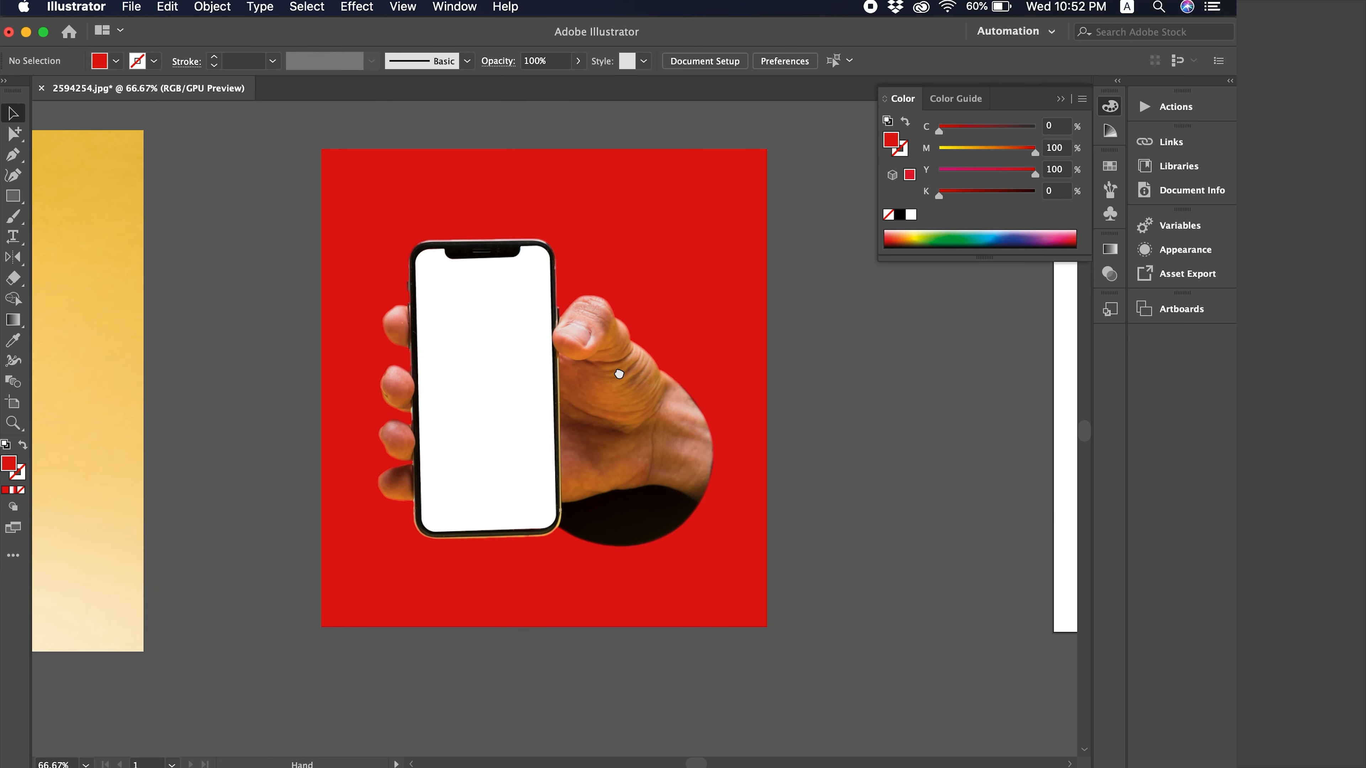
{"action": "left_click", "coordinate": [716, 257]}
{"action": "left_click", "coordinate": [845, 317]}
{"action": "left_click_drag", "start_coordinate": [668, 301], "coordinate": [679, 310]}
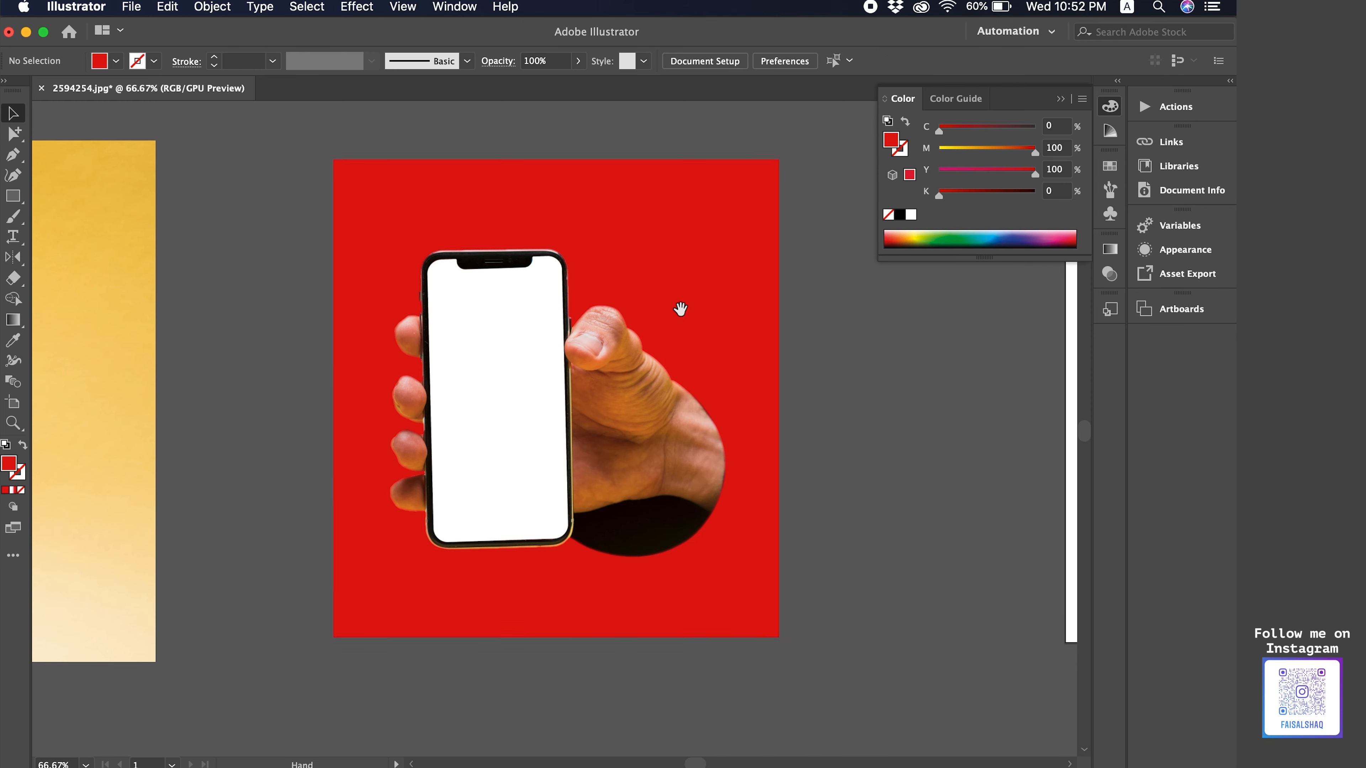
{"action": "left_click", "coordinate": [679, 310]}
{"action": "left_click", "coordinate": [625, 148]}
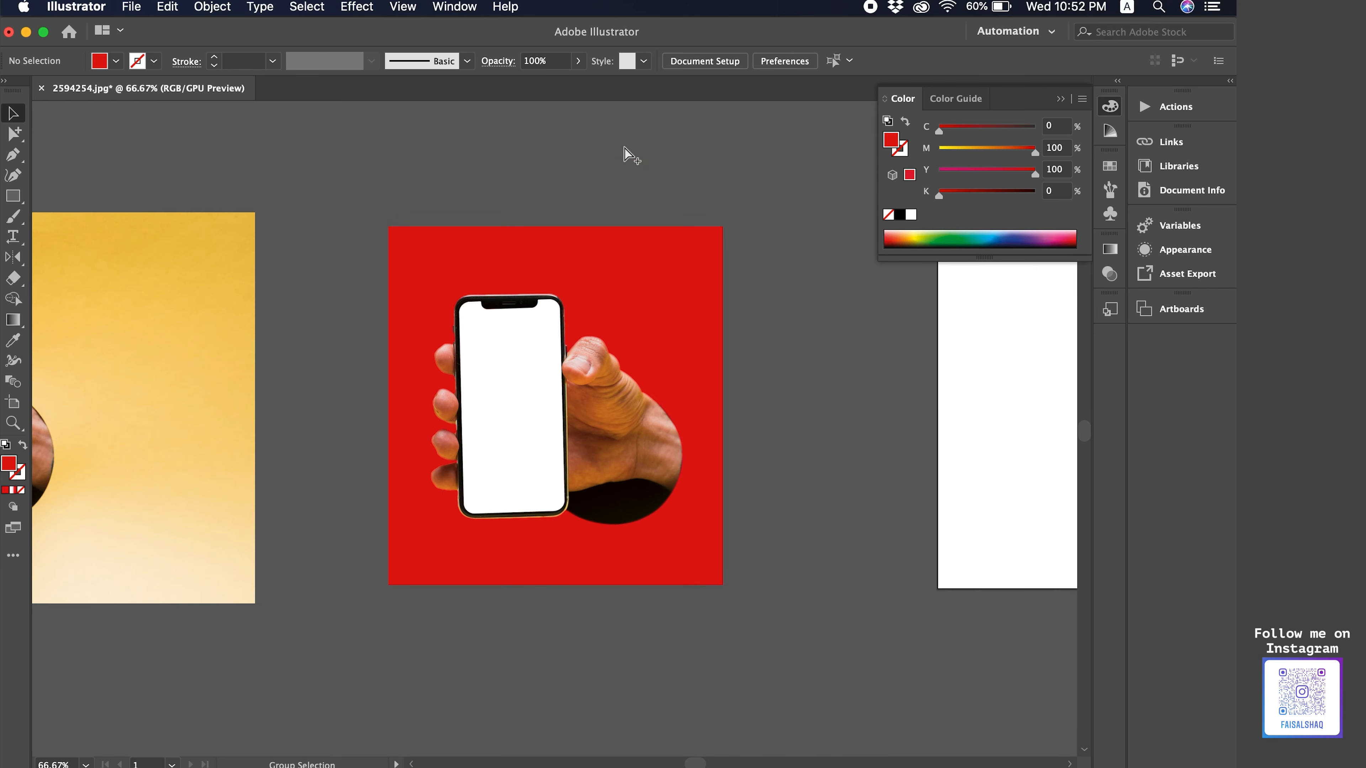
Compare the original yellow photo with the feathered cutout on the red background.
{"action": "key", "text": "super+minus"}
{"action": "key", "text": "a"}
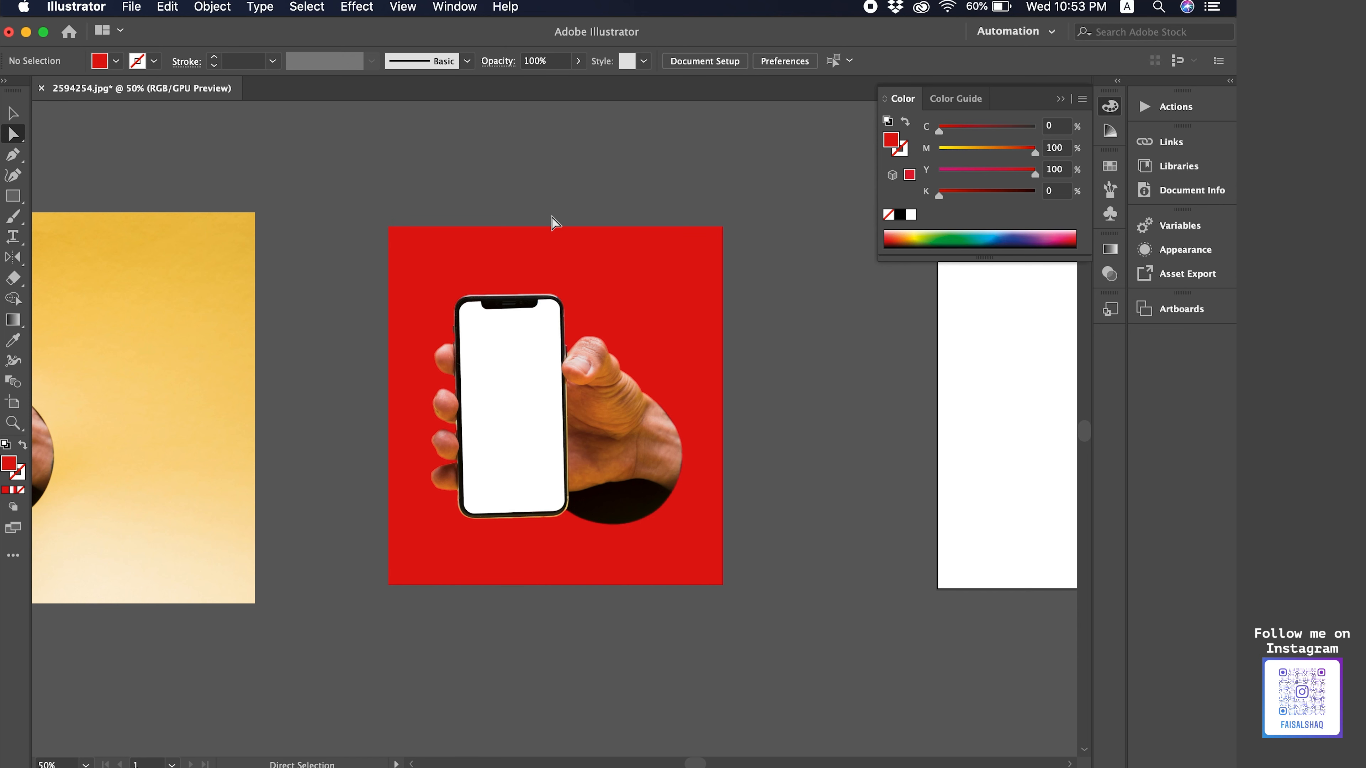
{"action": "left_click_drag", "start_coordinate": [432, 183], "coordinate": [675, 168]}
{"action": "left_click_drag", "start_coordinate": [235, 198], "coordinate": [263, 201]}
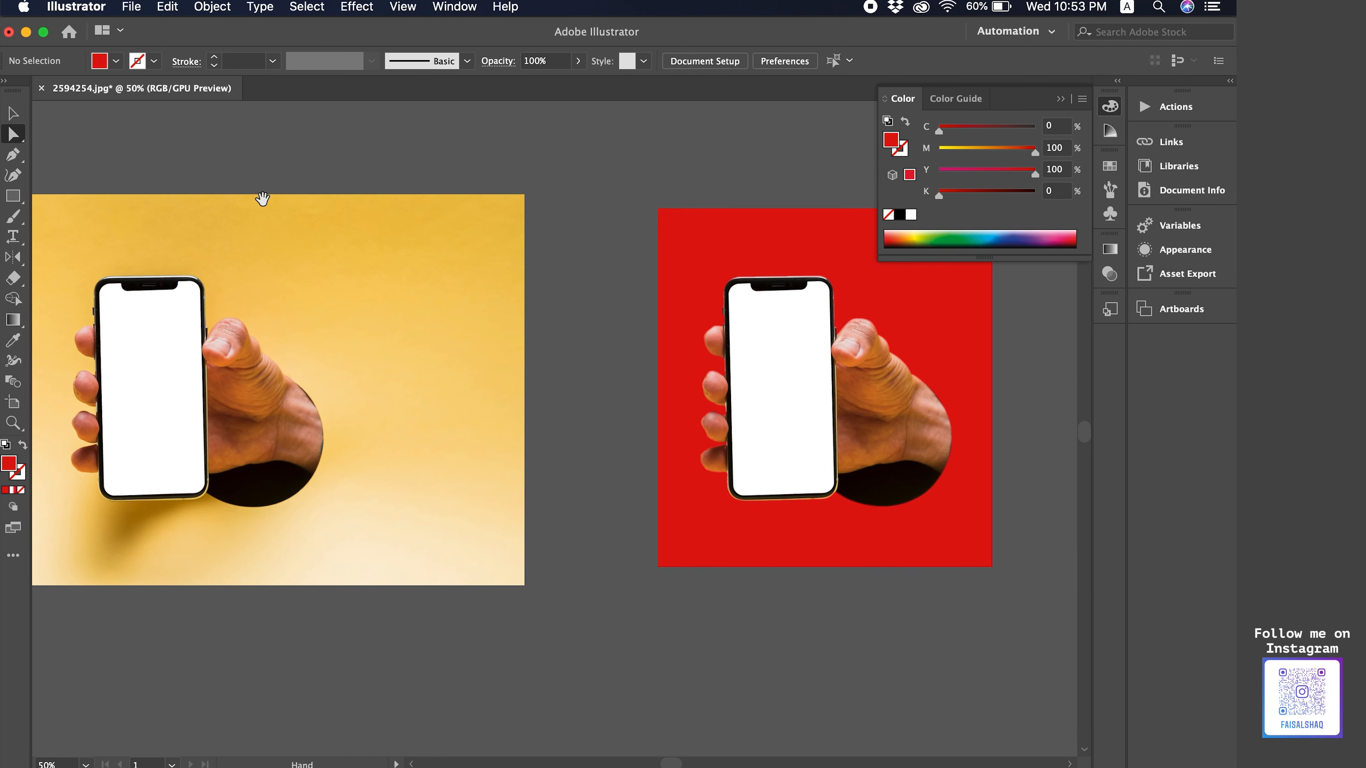
{"action": "key", "text": "super+minus"}
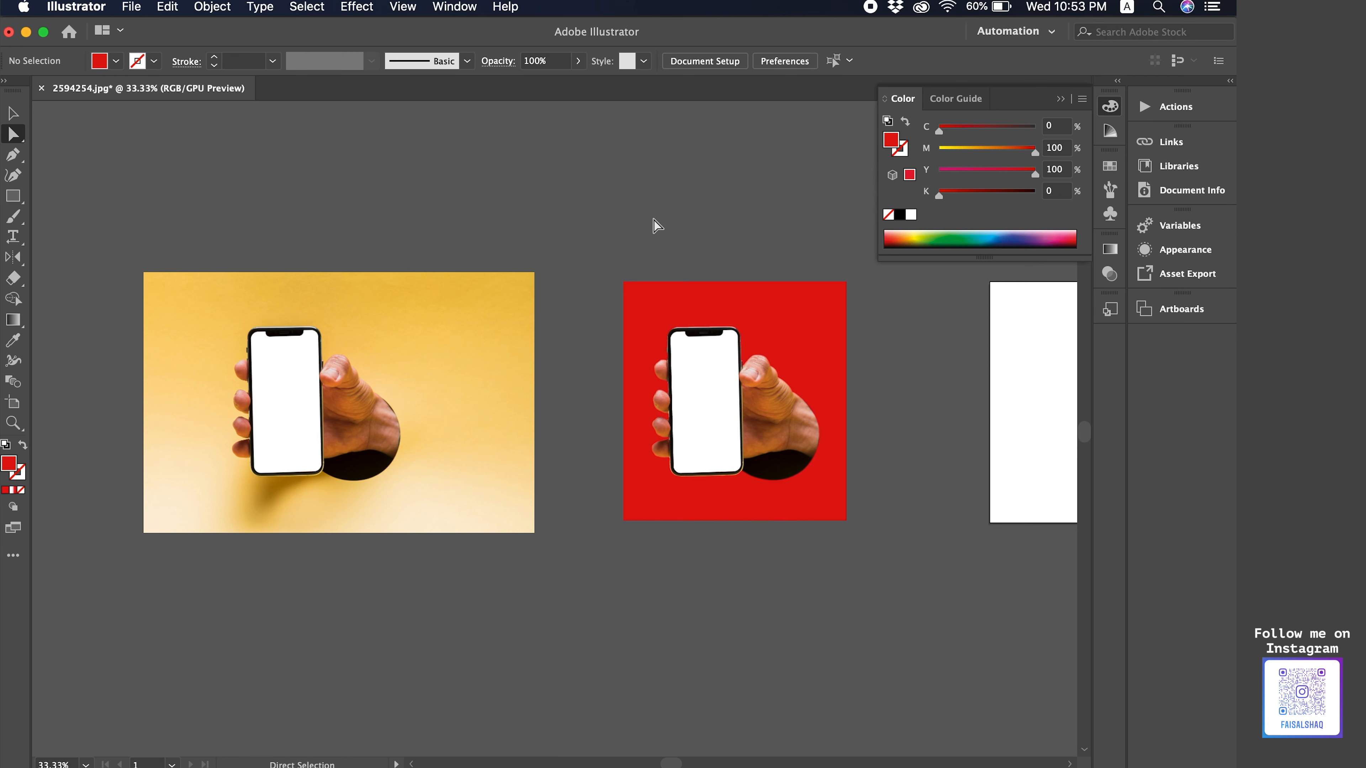
{"action": "key", "text": "super+plus"}
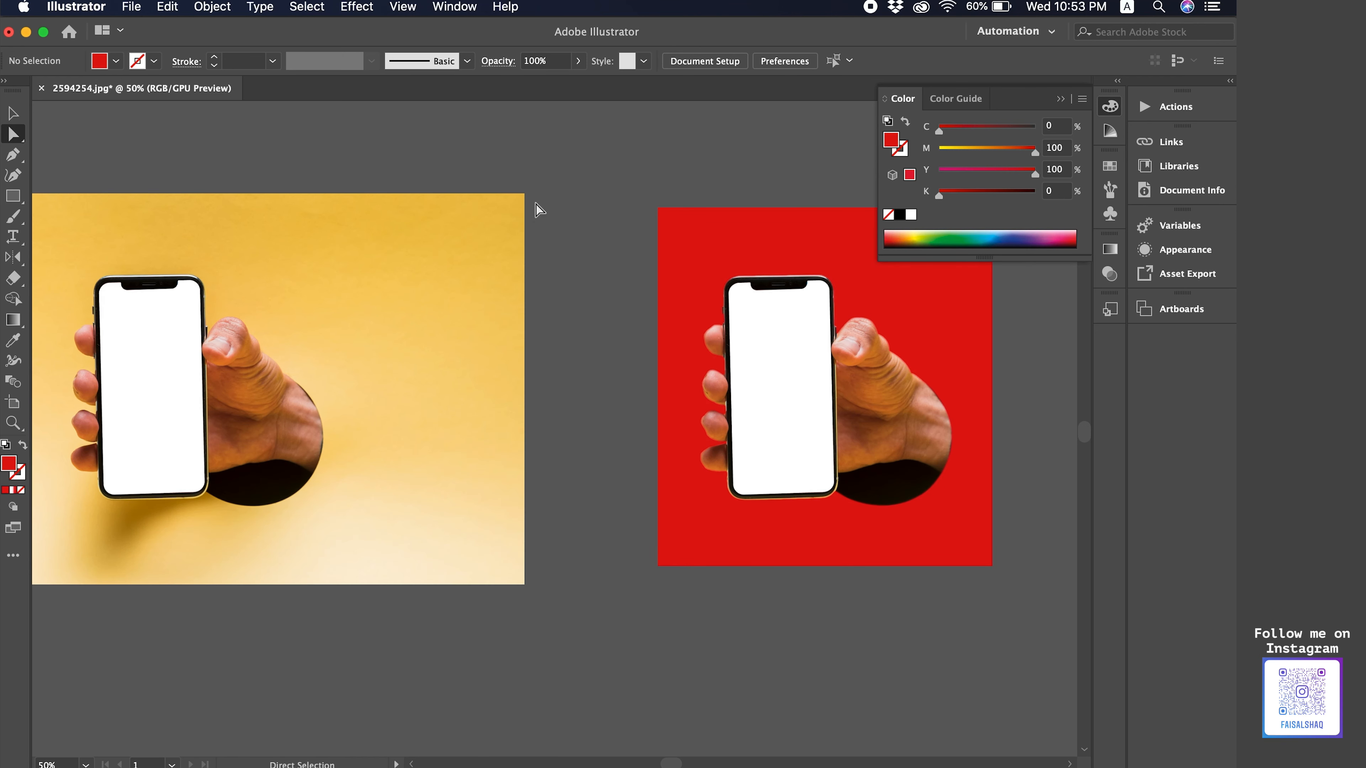